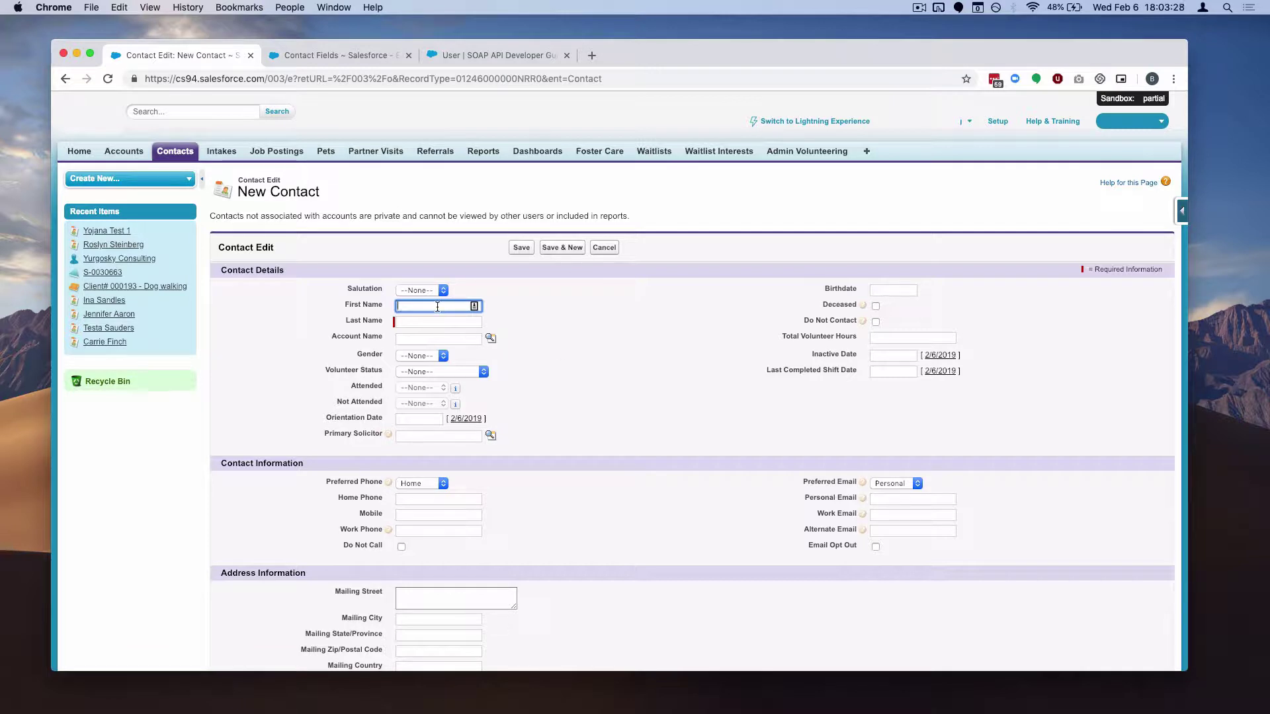
# Enter first name Test, last name User and a personal email address, then save the contact
pyautogui.write('Test')
pyautogui.press('Tab')
pyautogui.write('User')
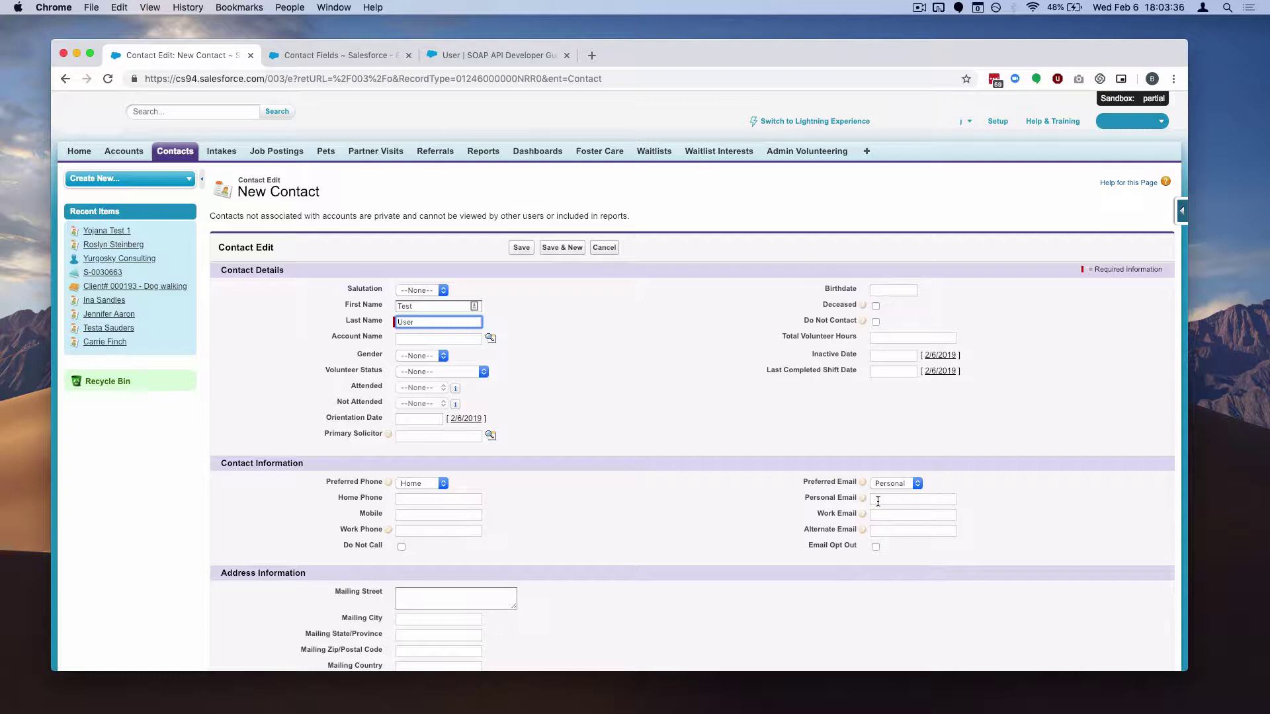
pyautogui.click(878, 501)
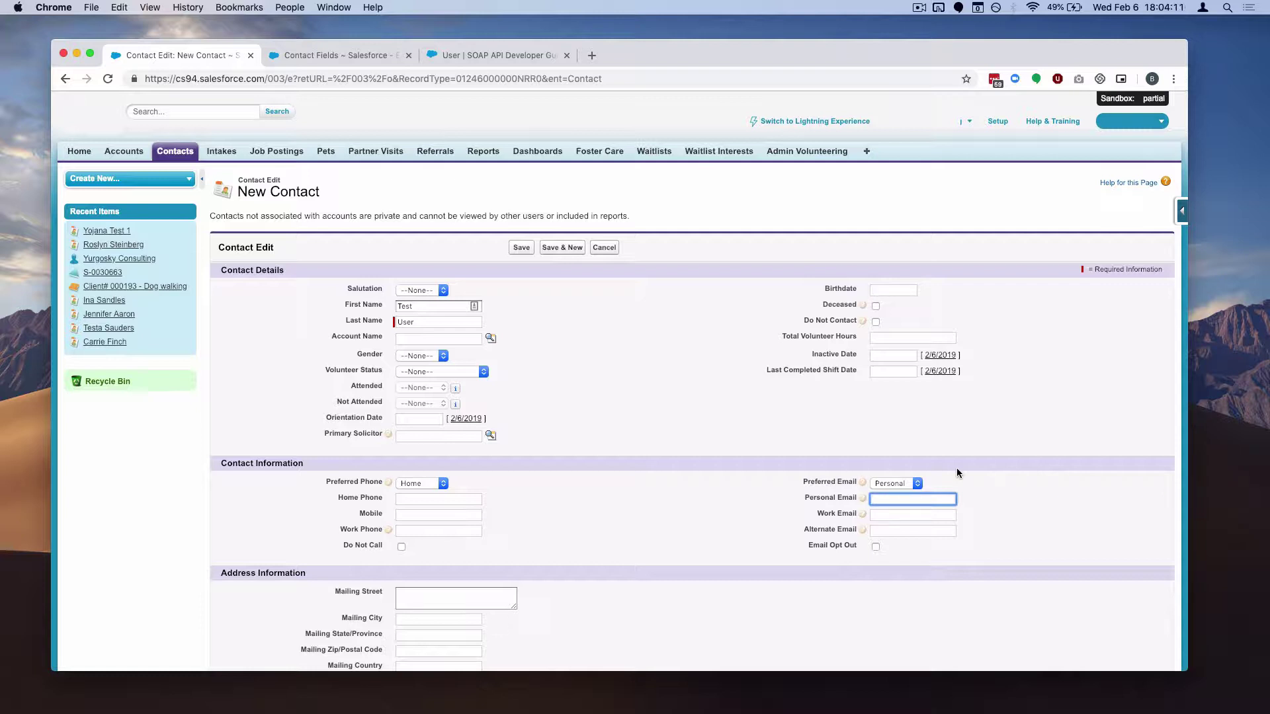
pyautogui.press('Home')
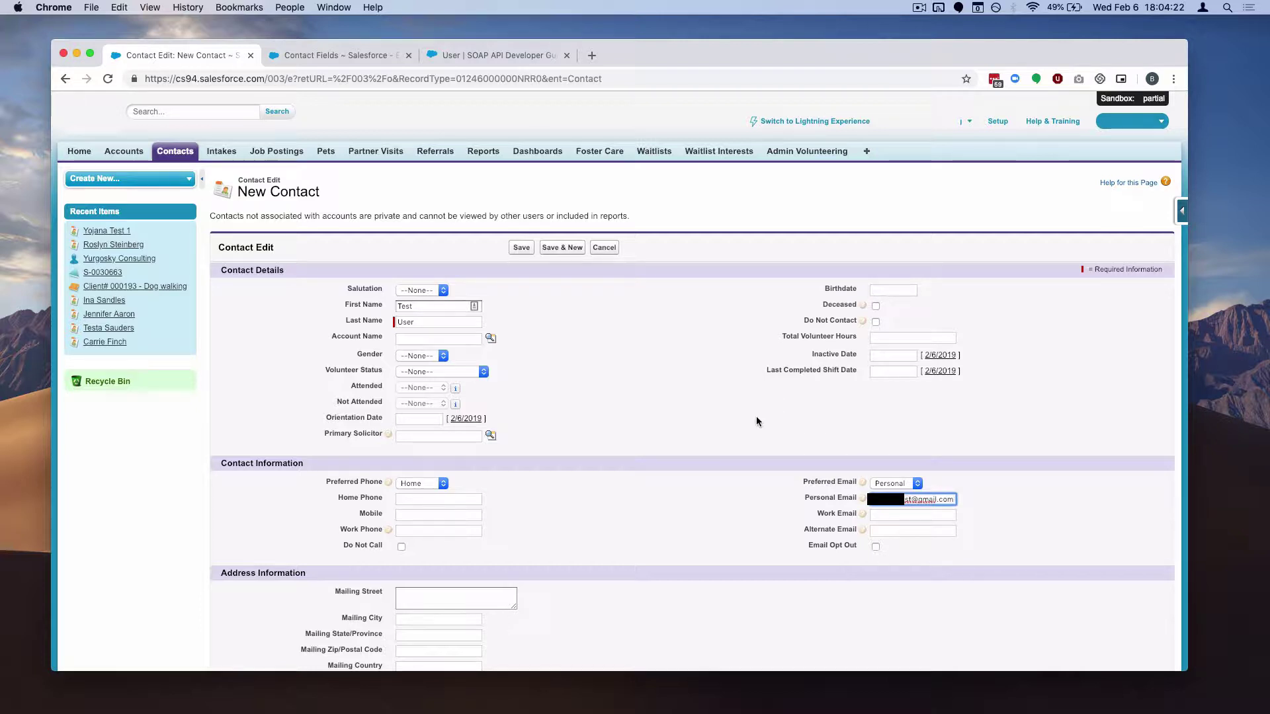
pyautogui.click(632, 340)
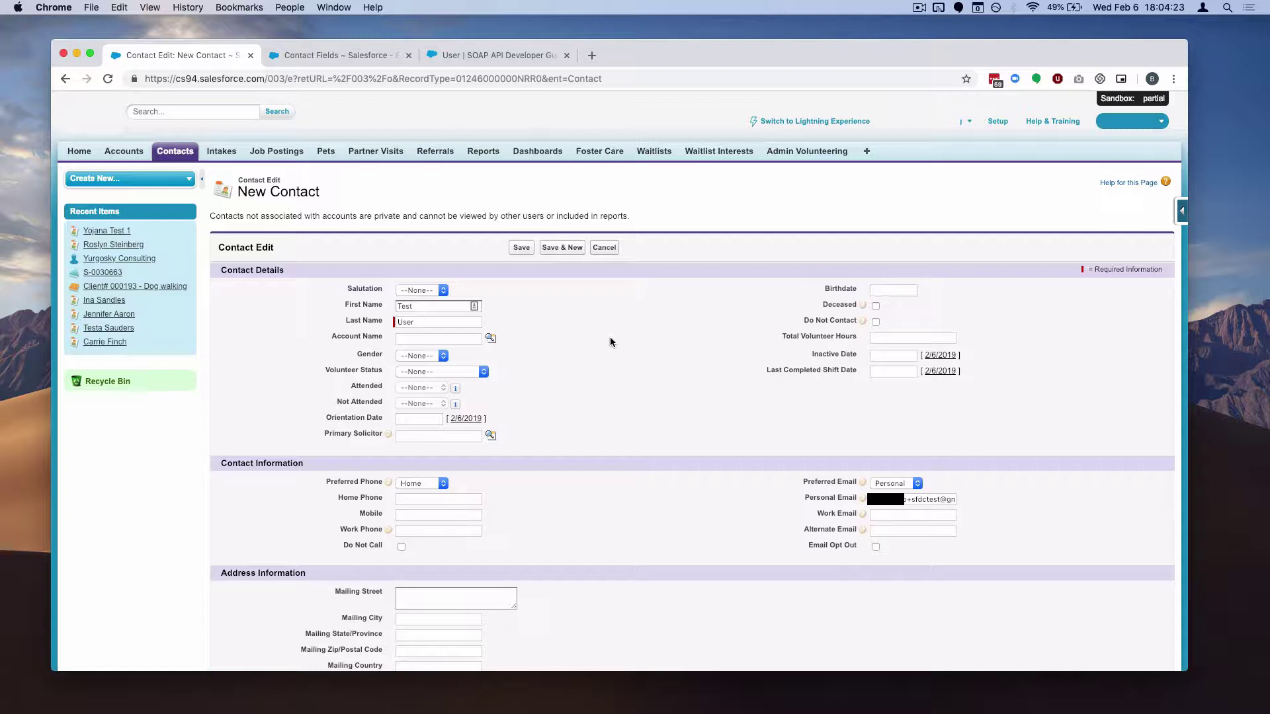
pyautogui.press('Return')
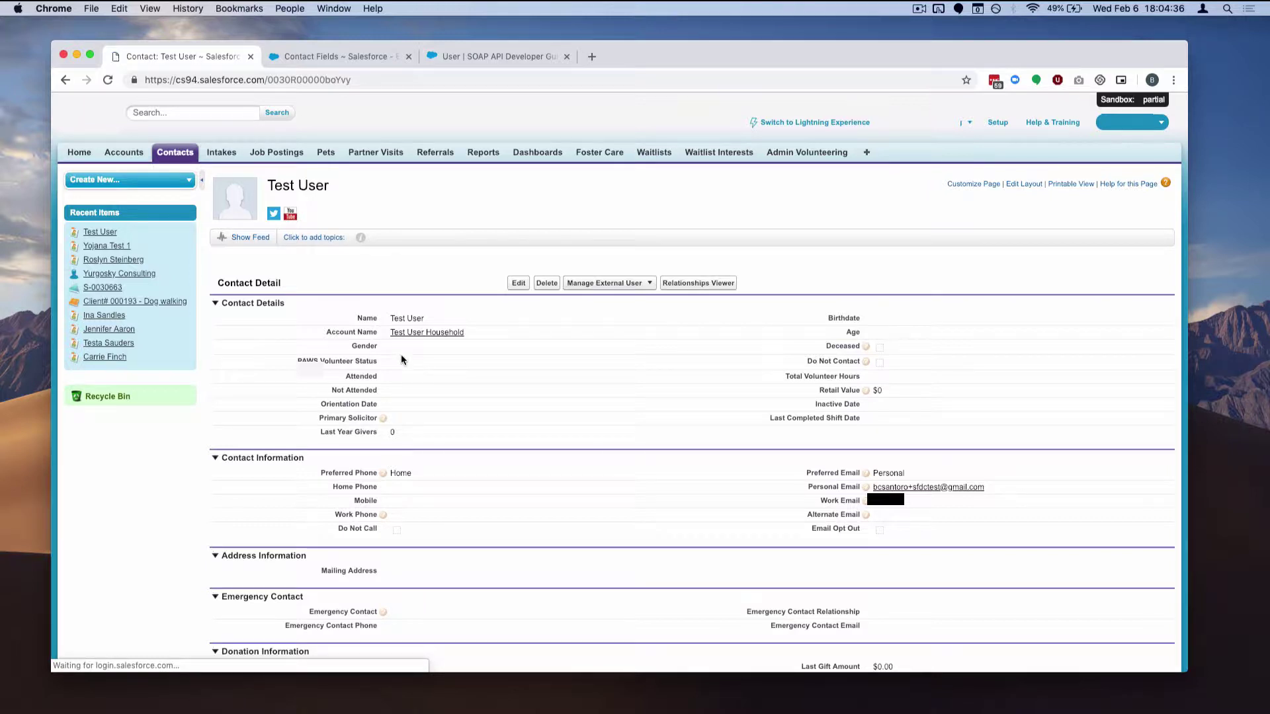
# Inline-edit Volunteer Status to Attended and Attended to Approved – PORTAL ACCESS, then dismiss the dialog
pyautogui.doubleClick(403, 377)
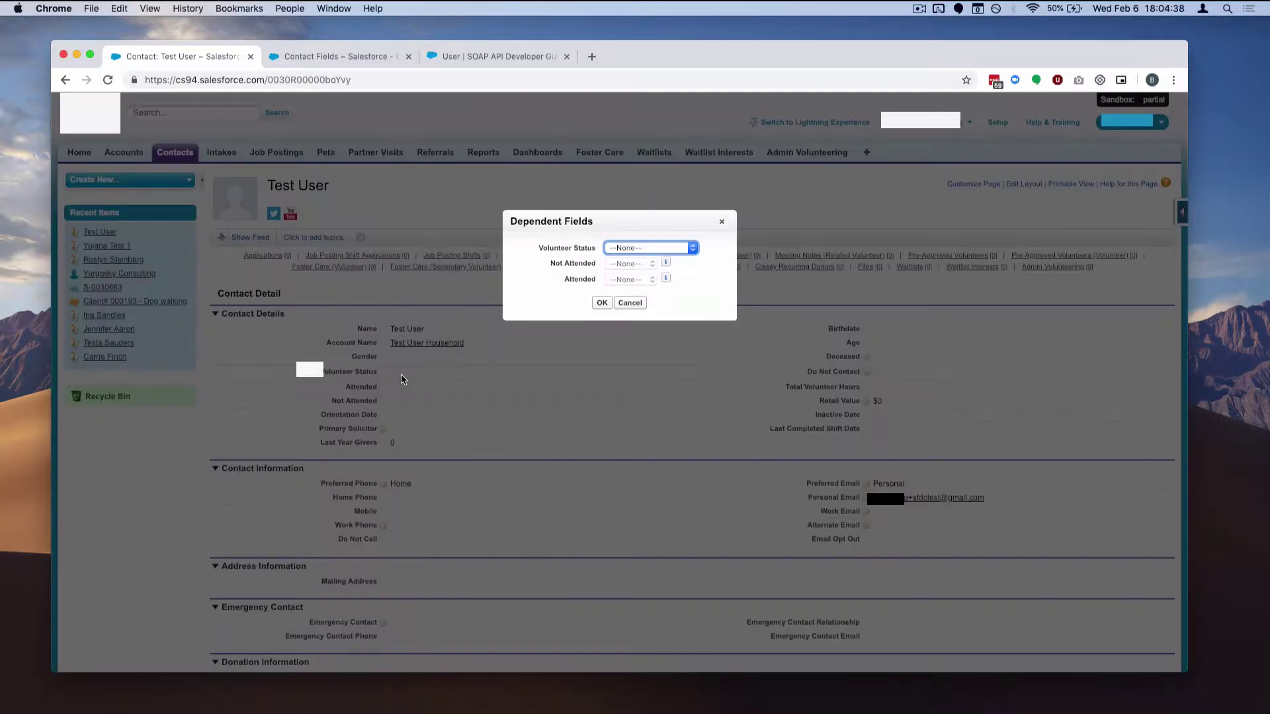
pyautogui.click(618, 249)
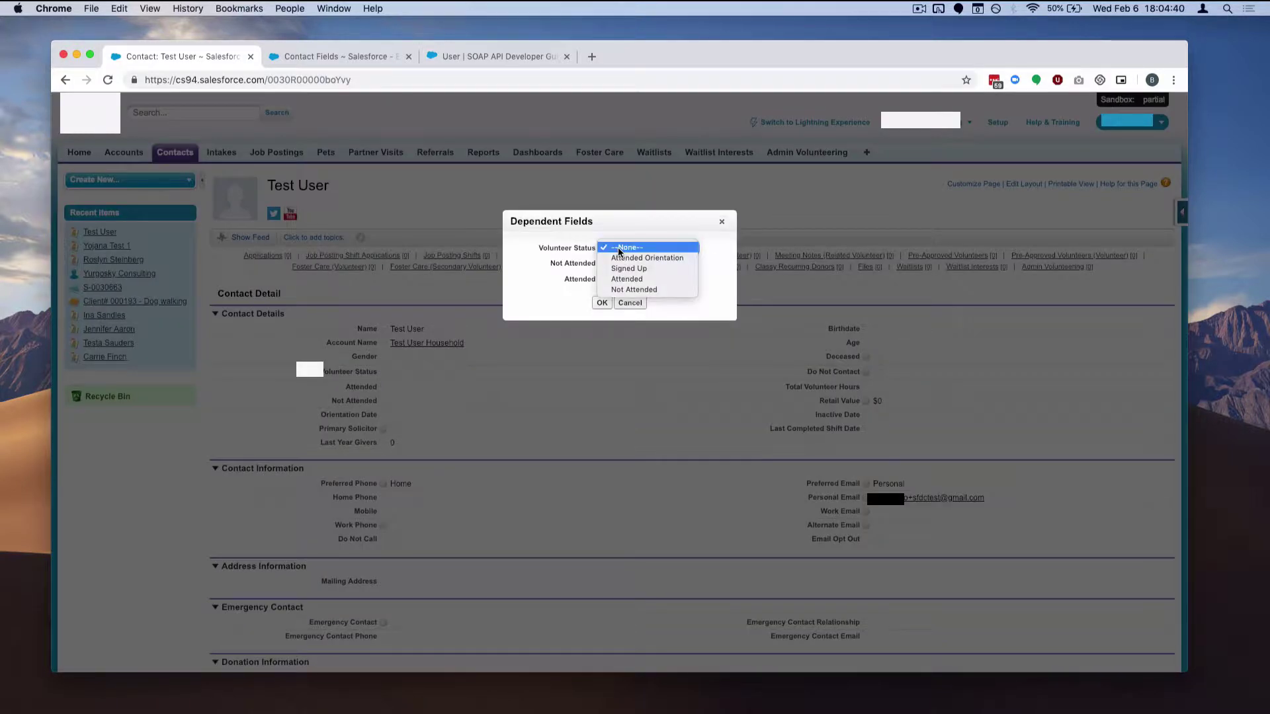
pyautogui.click(683, 281)
pyautogui.click(668, 295)
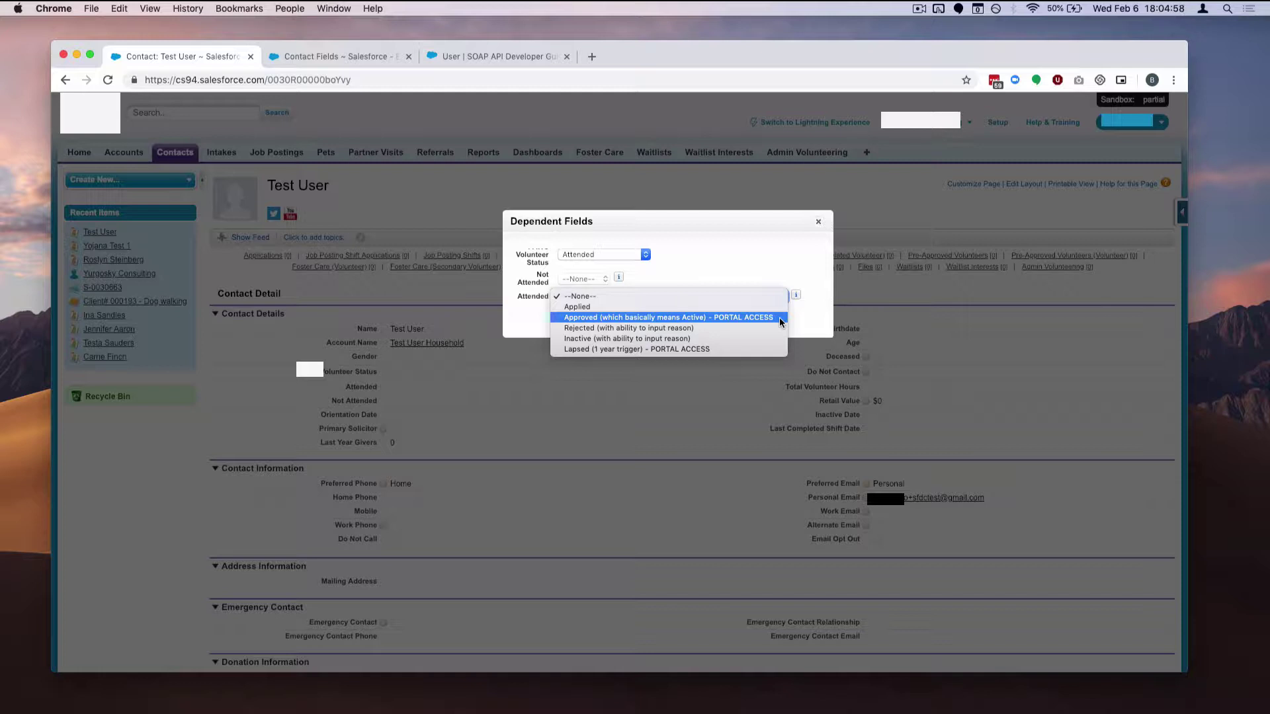
pyautogui.click(779, 317)
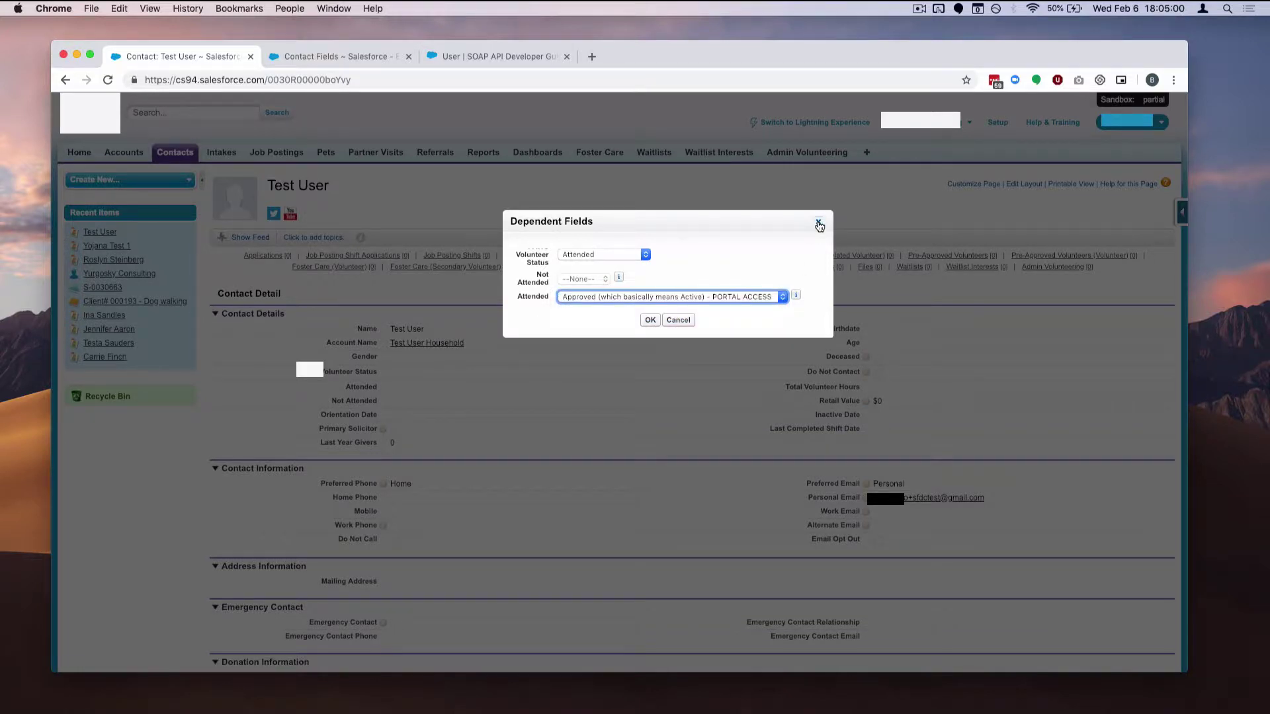
pyautogui.click(818, 225)
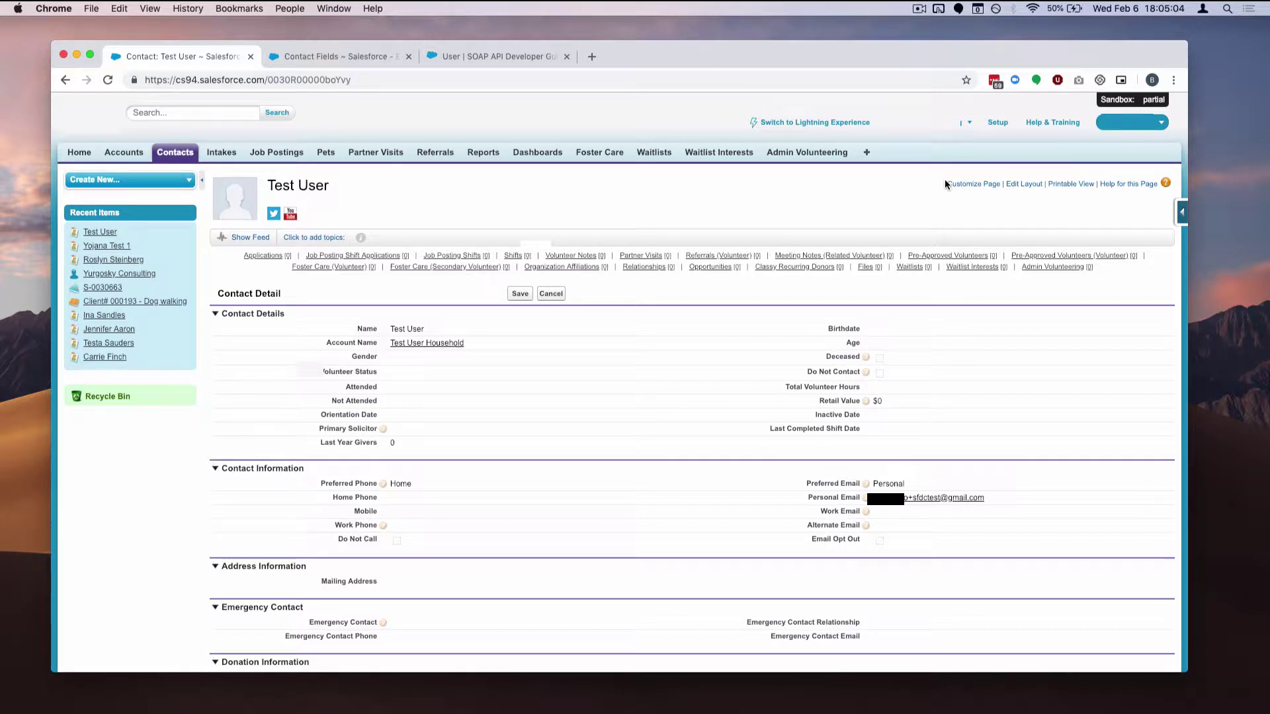
# Open Setup in a new tab, find Flows via Quick Find and start a New Flow
pyautogui.keyDown('super'); pyautogui.click(998, 124); pyautogui.keyUp('super')
pyautogui.click(324, 58)
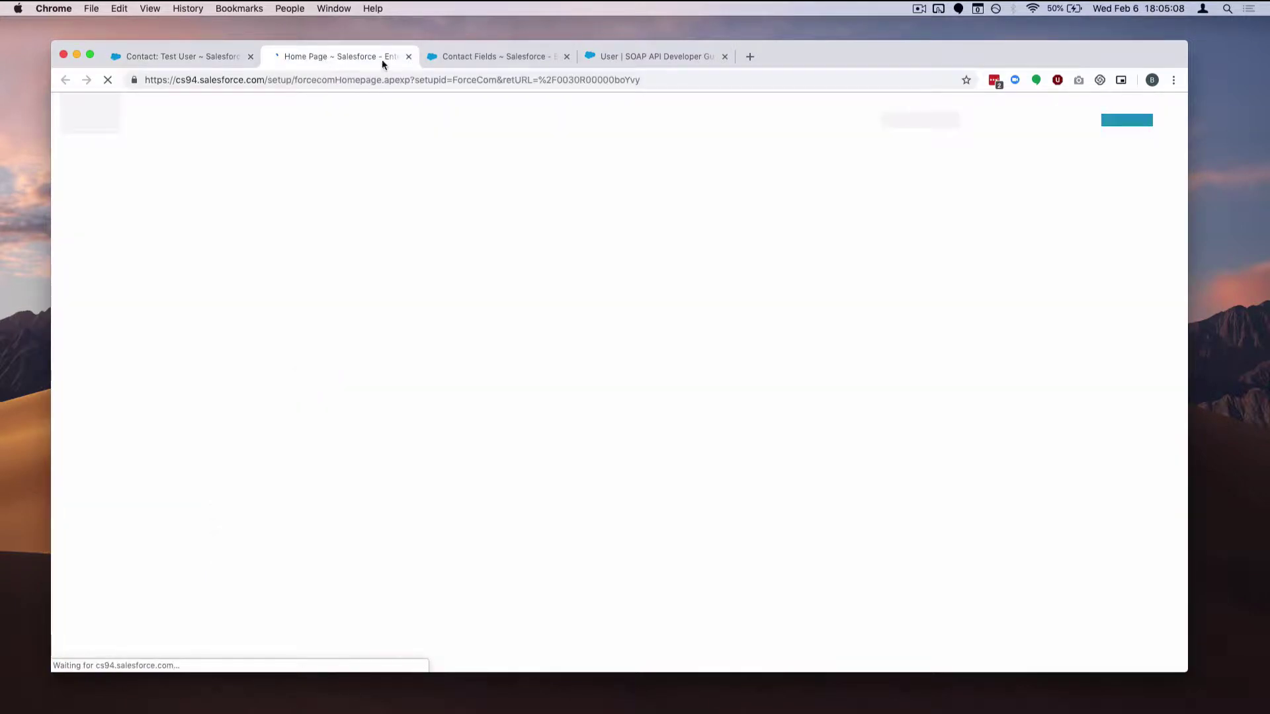
pyautogui.write('flow')
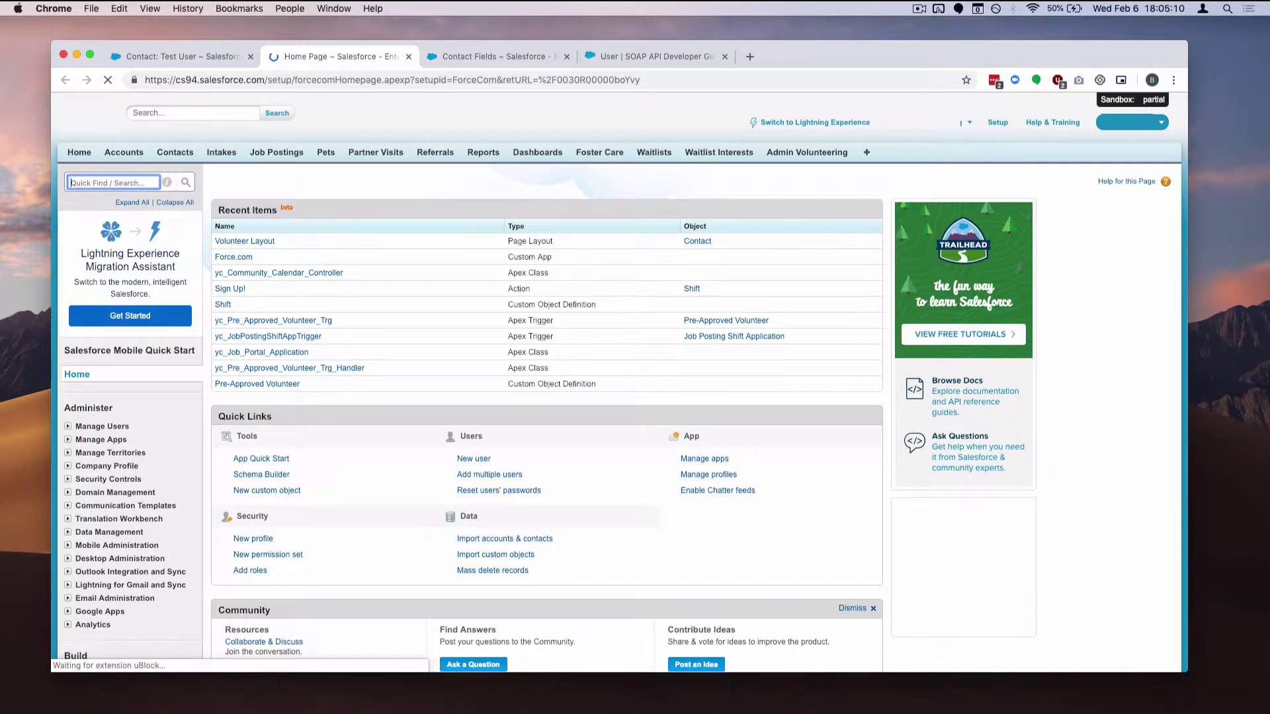
pyautogui.click(110, 352)
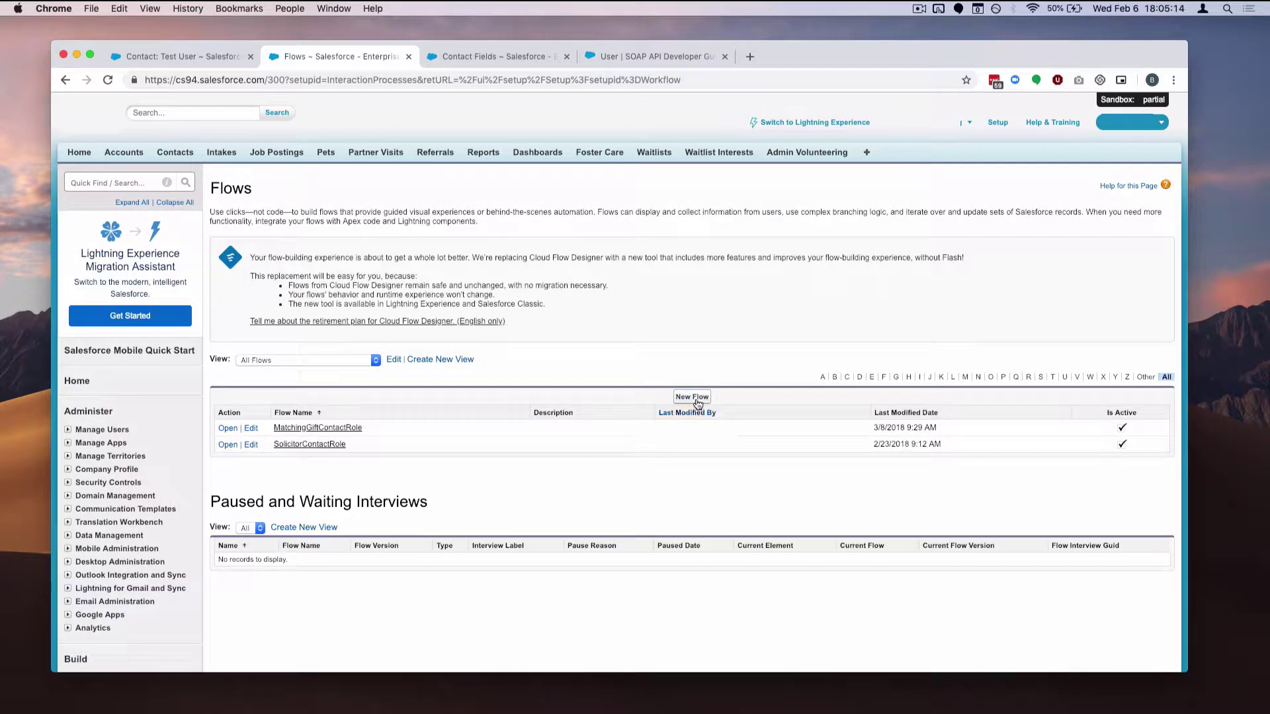
pyautogui.click(695, 400)
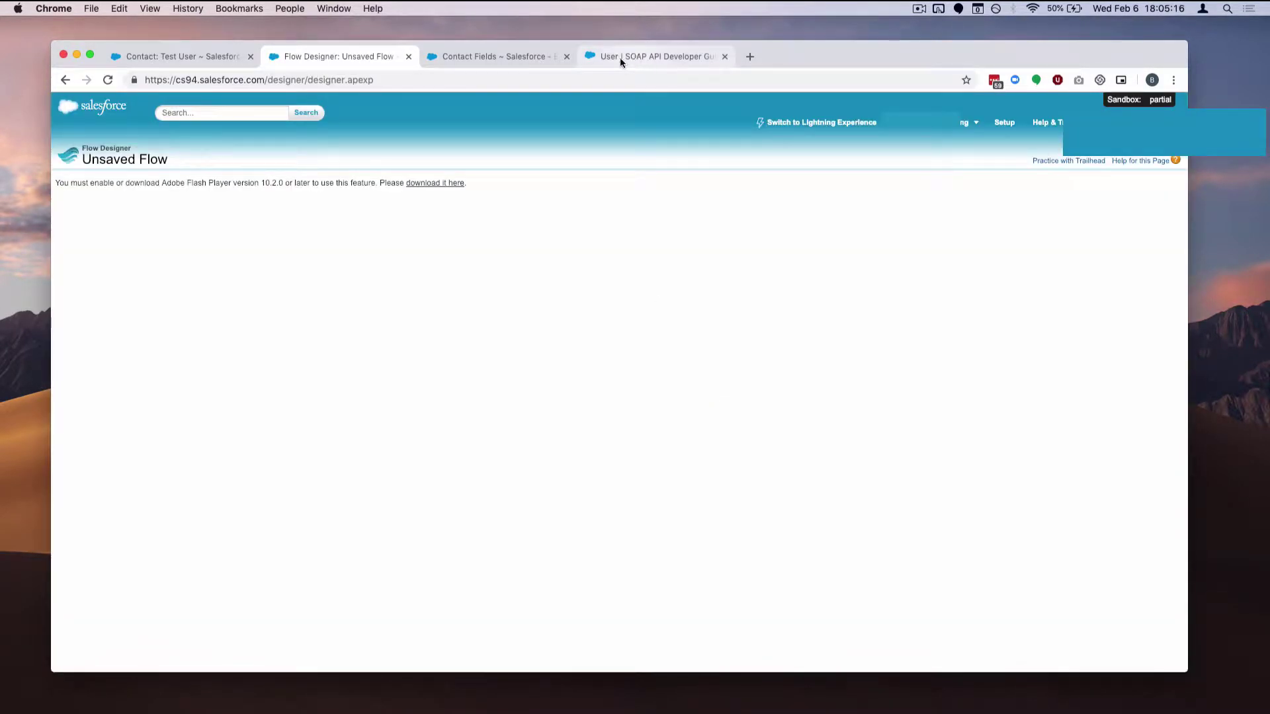
# Set Flash to Allow in the site permissions and reload the page
pyautogui.click(134, 80)
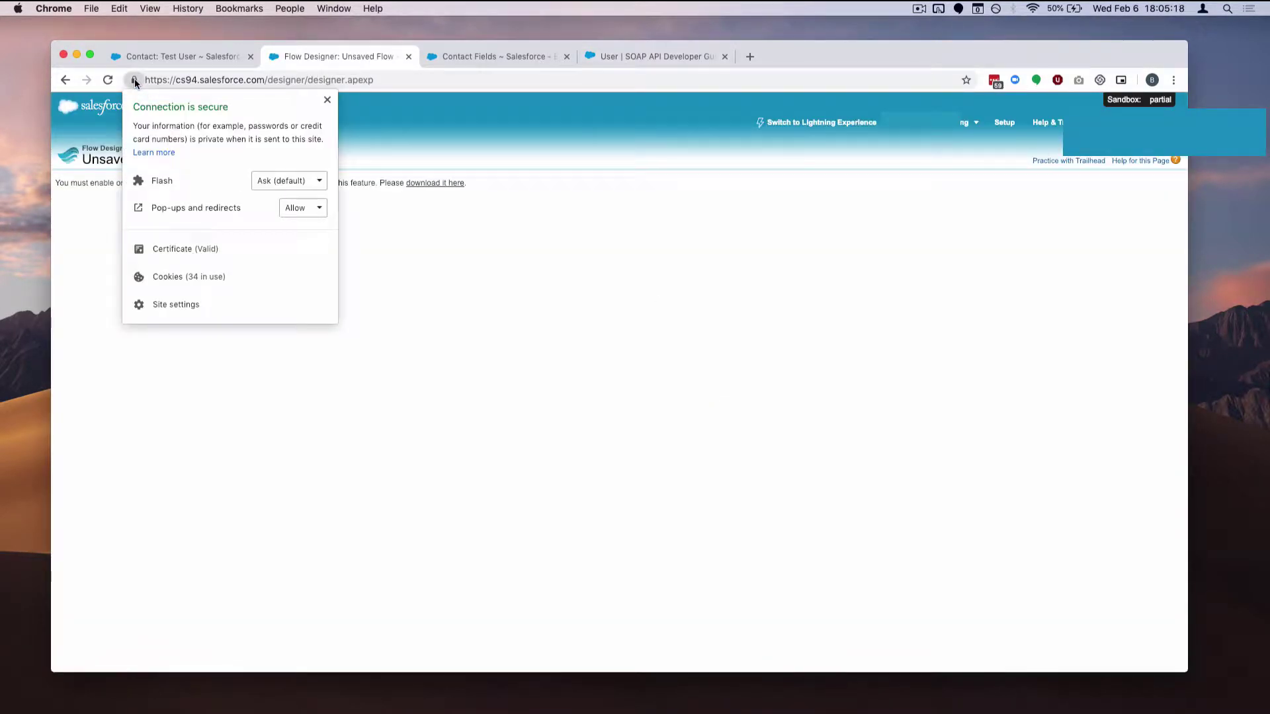
pyautogui.click(288, 181)
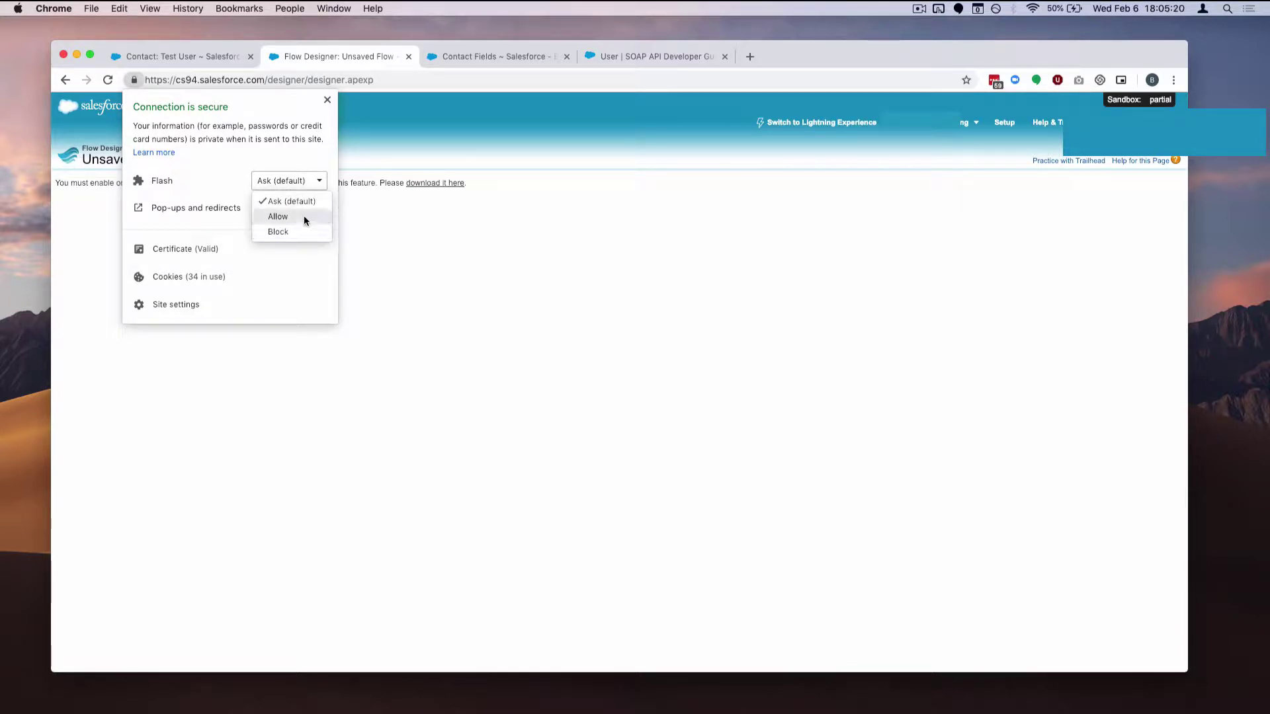
pyautogui.click(303, 216)
pyautogui.click(446, 246)
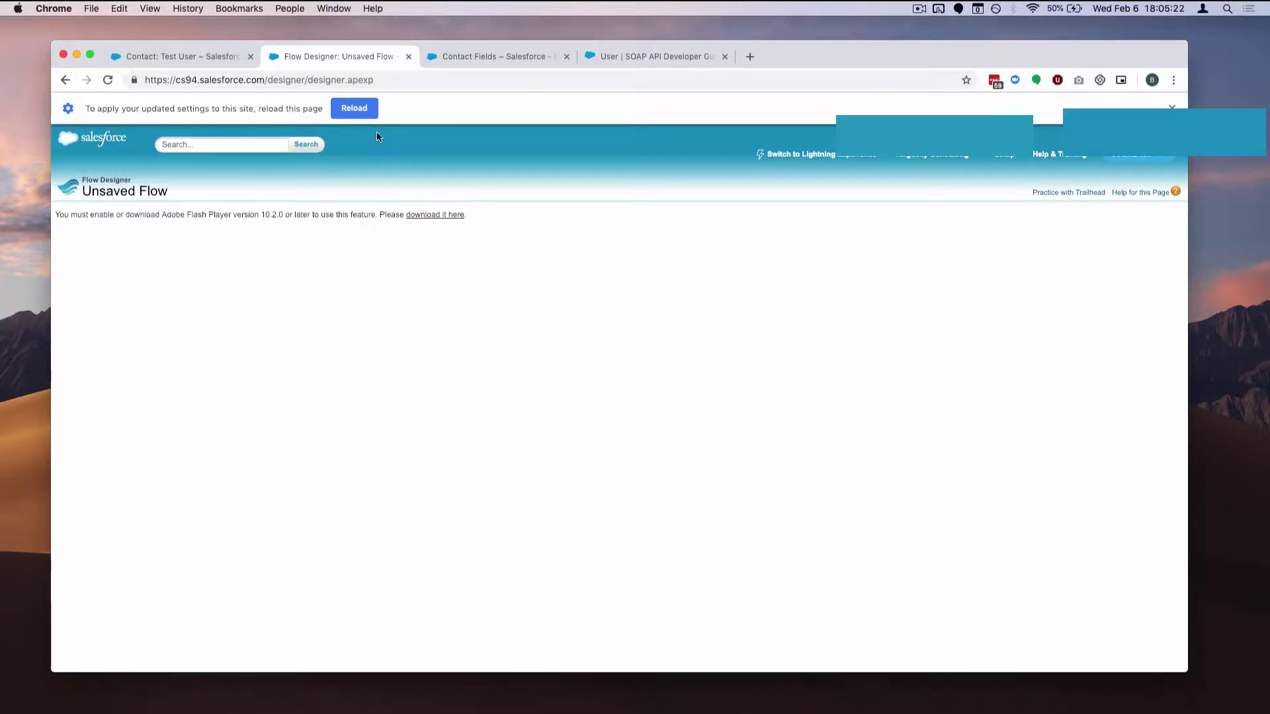
pyautogui.click(357, 105)
# Scroll through the User object's field list in the SOAP API guide, then return to Flow Designer
pyautogui.click(645, 58)
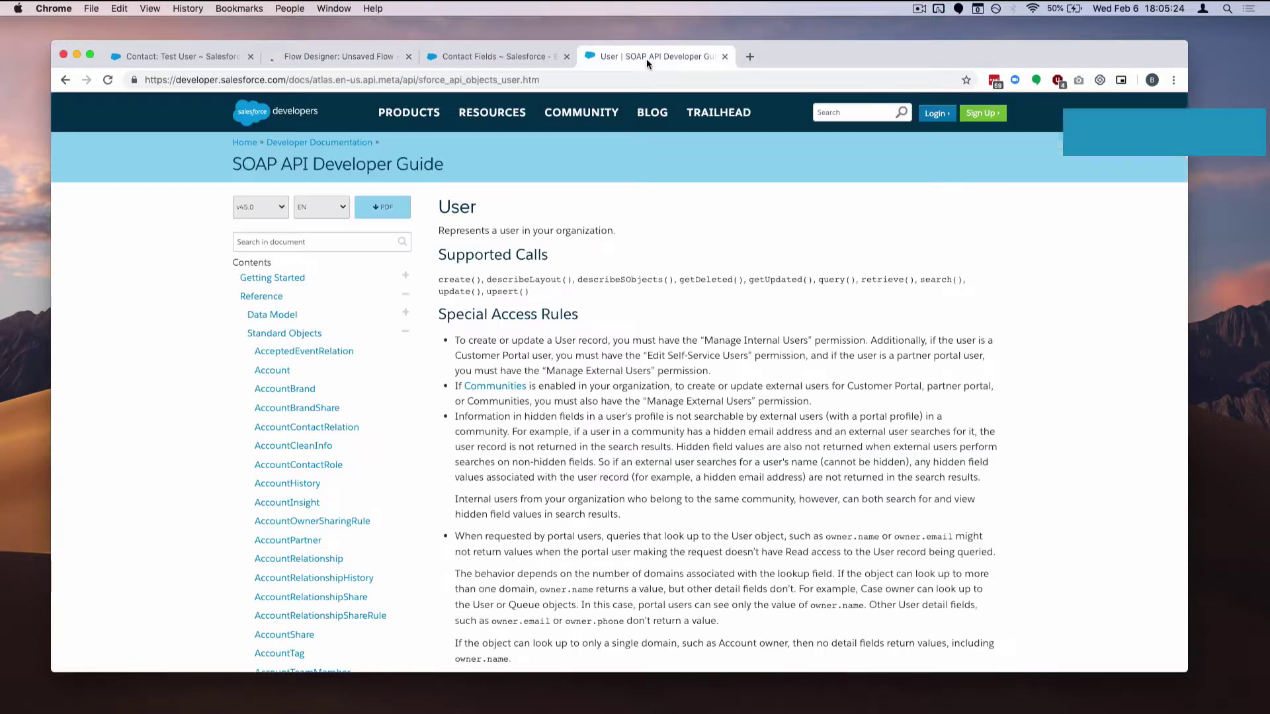
pyautogui.scroll(-20, 696, 370)
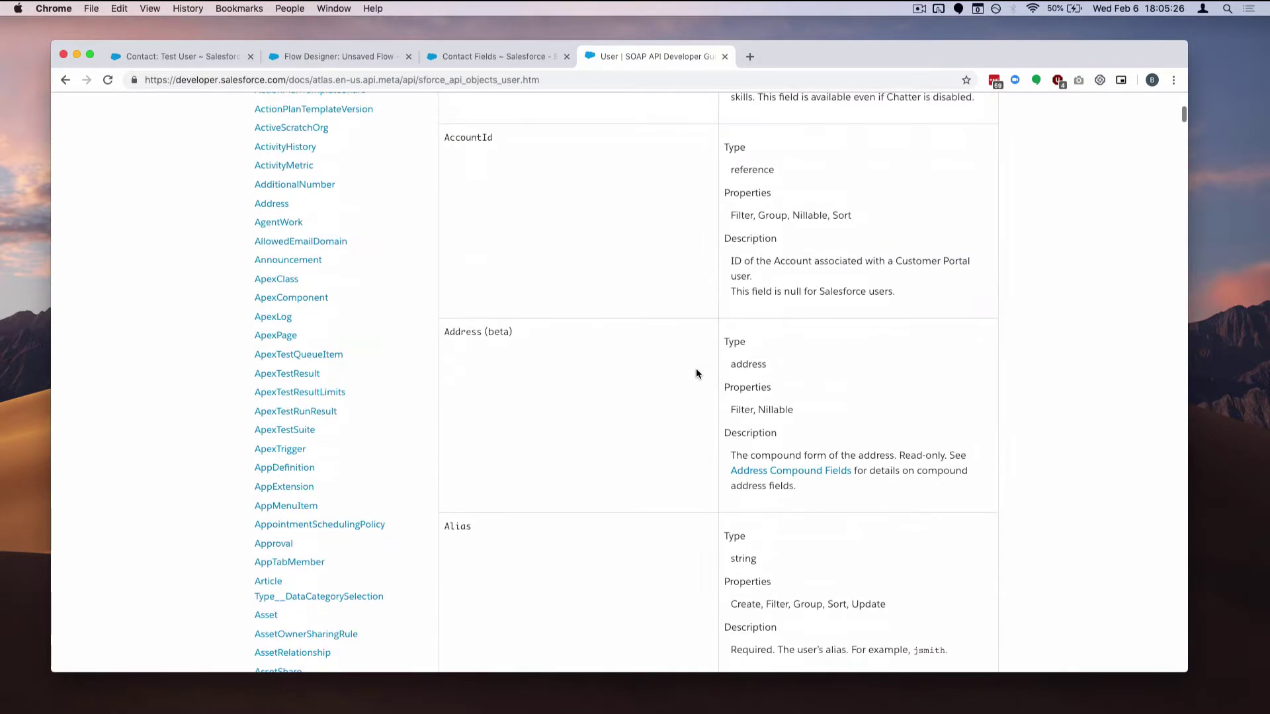
pyautogui.scroll(-20, 696, 374)
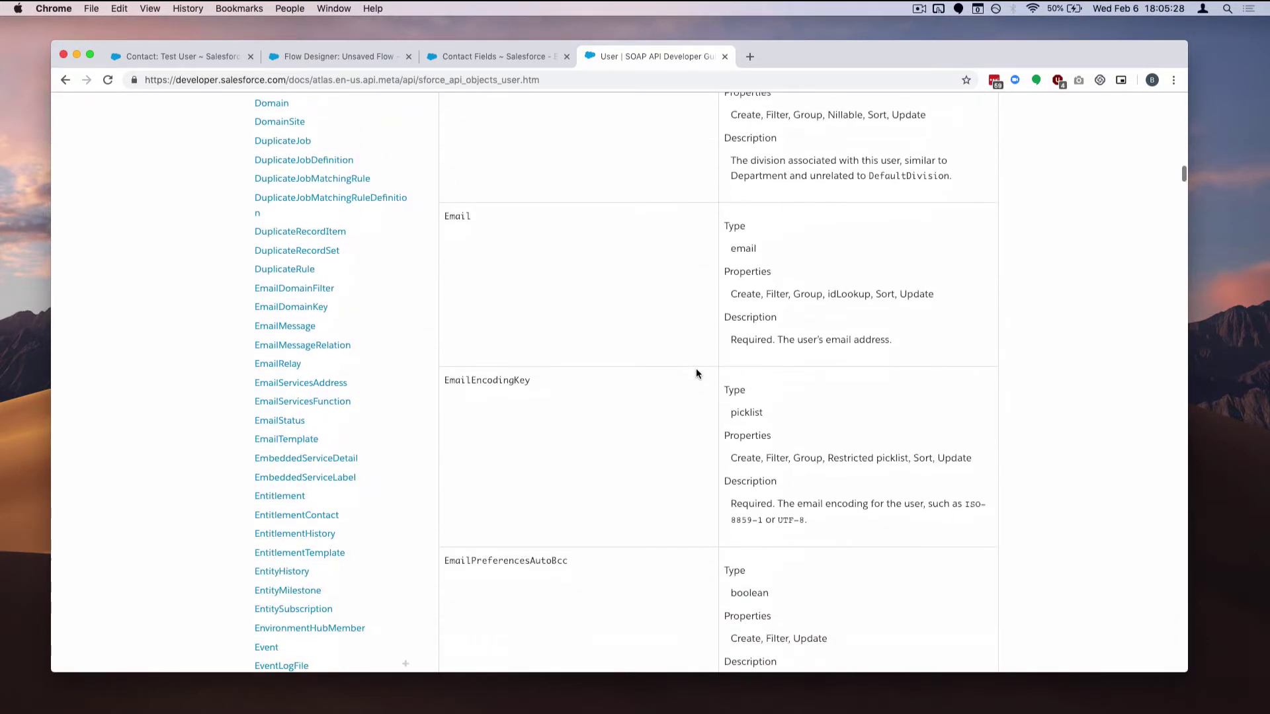
pyautogui.scroll(-20, 695, 373)
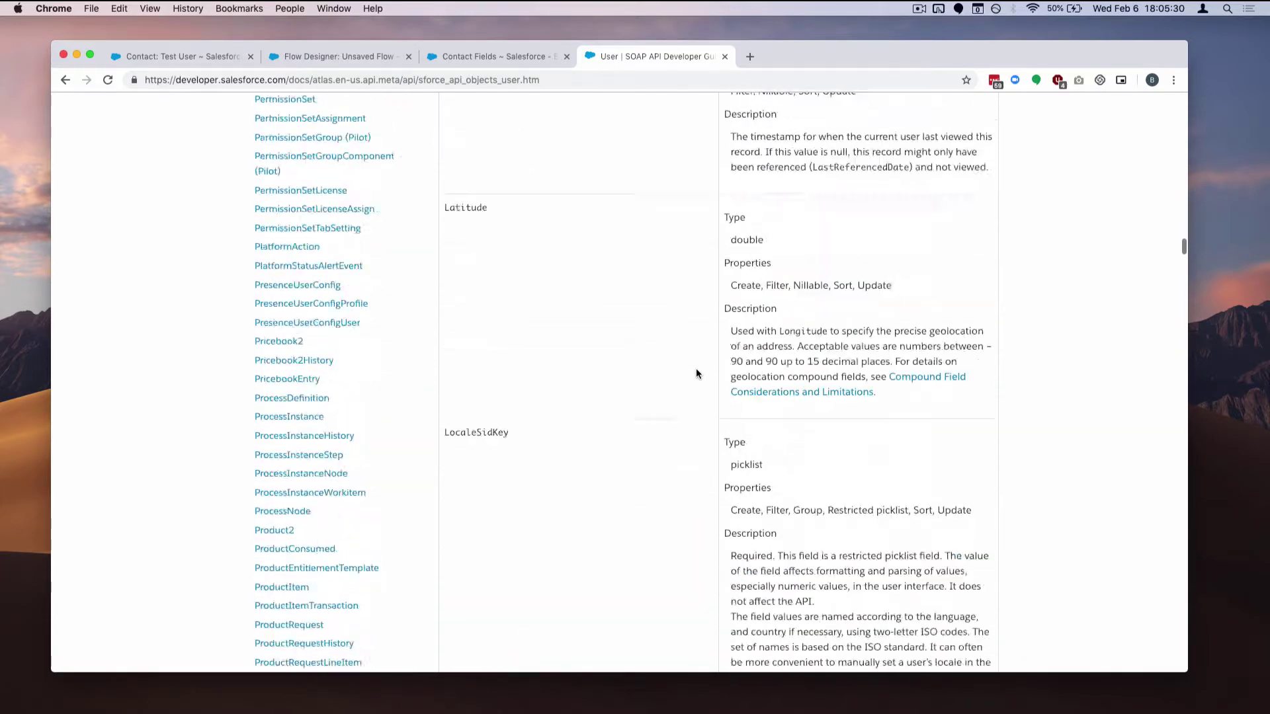
pyautogui.scroll(20, 696, 374)
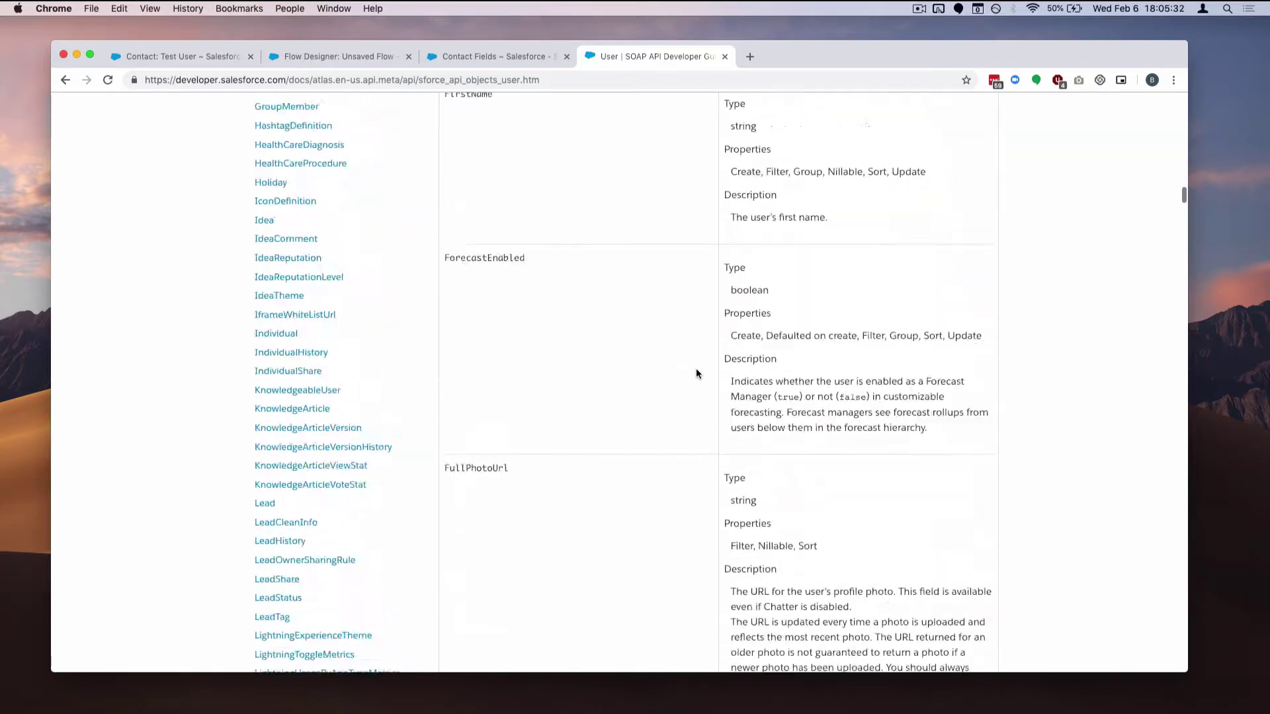
pyautogui.scroll(20, 696, 374)
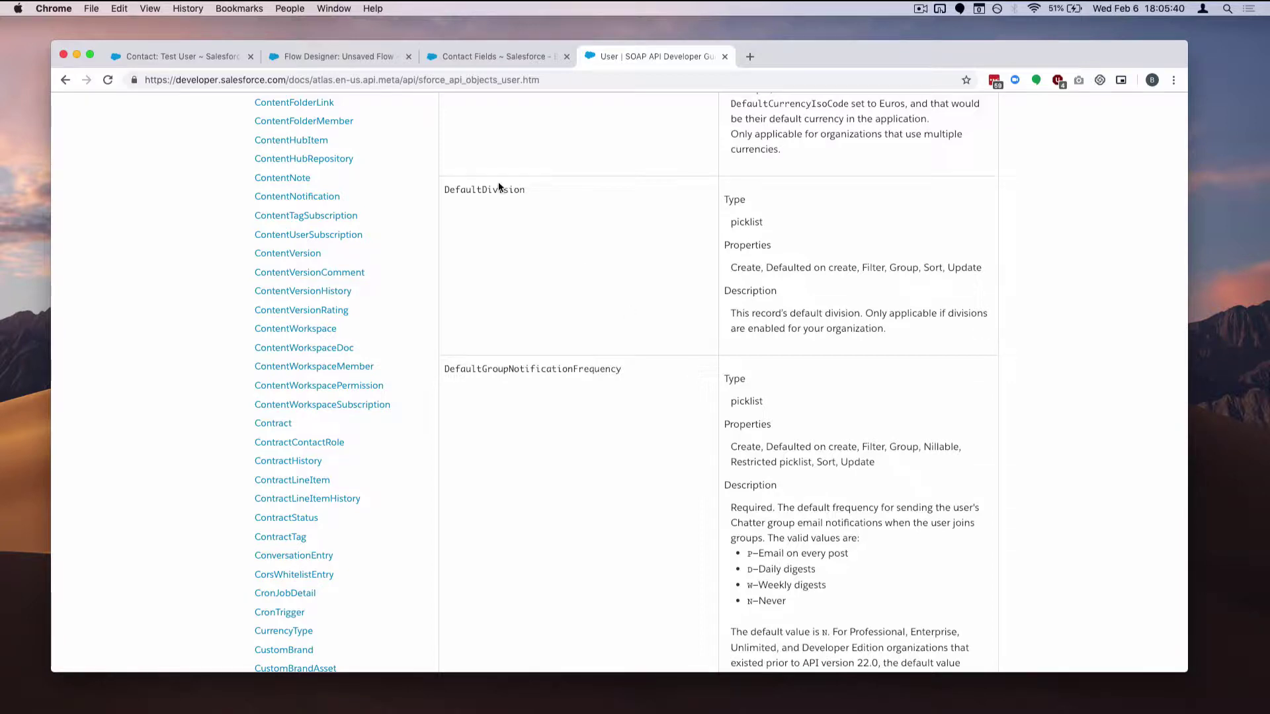
pyautogui.click(358, 57)
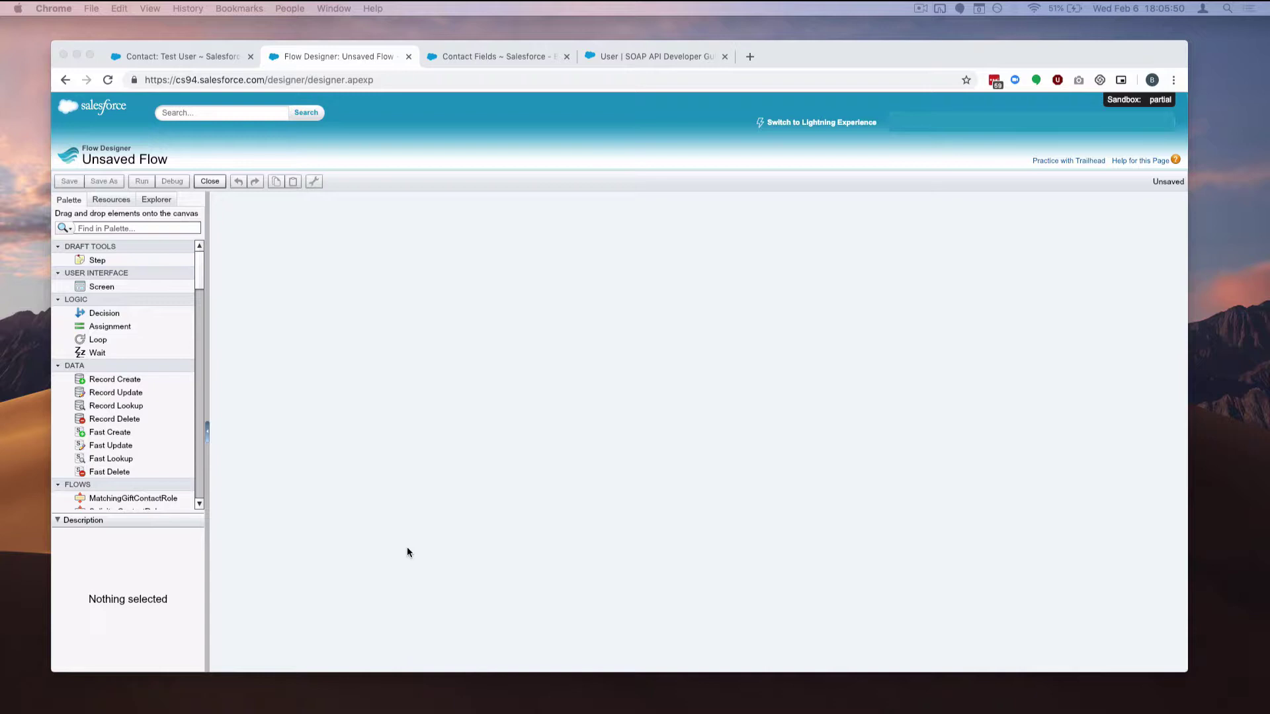
# Drag a Record Create element from the Palette's Data section onto the flow canvas
pyautogui.click(406, 416)
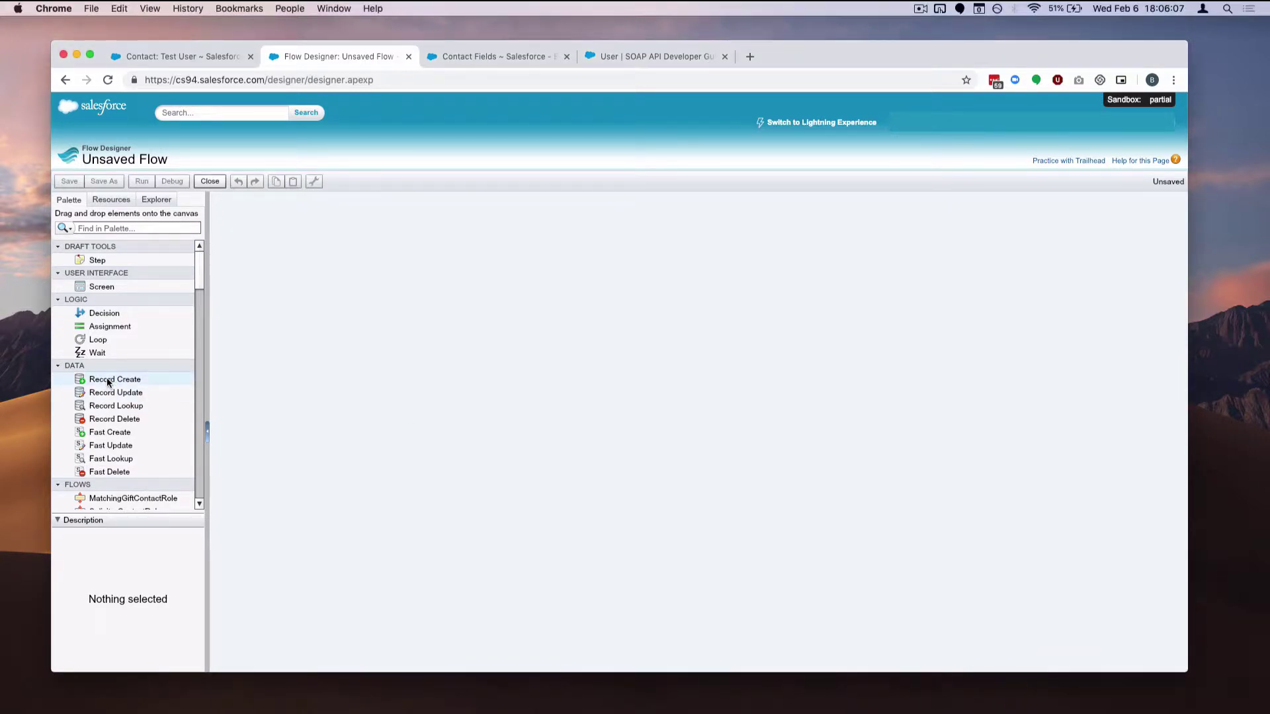
pyautogui.moveTo(105, 379); pyautogui.dragTo(321, 380)
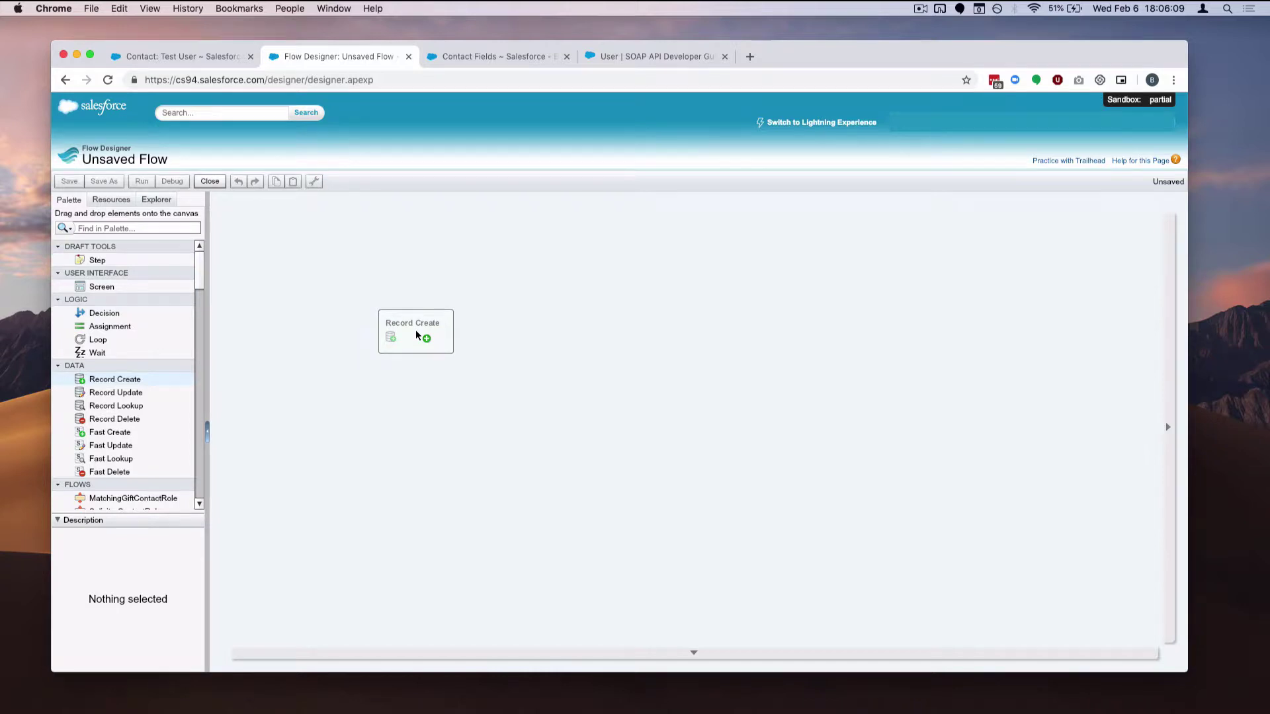
pyautogui.moveTo(415, 330); pyautogui.dragTo(416, 331)
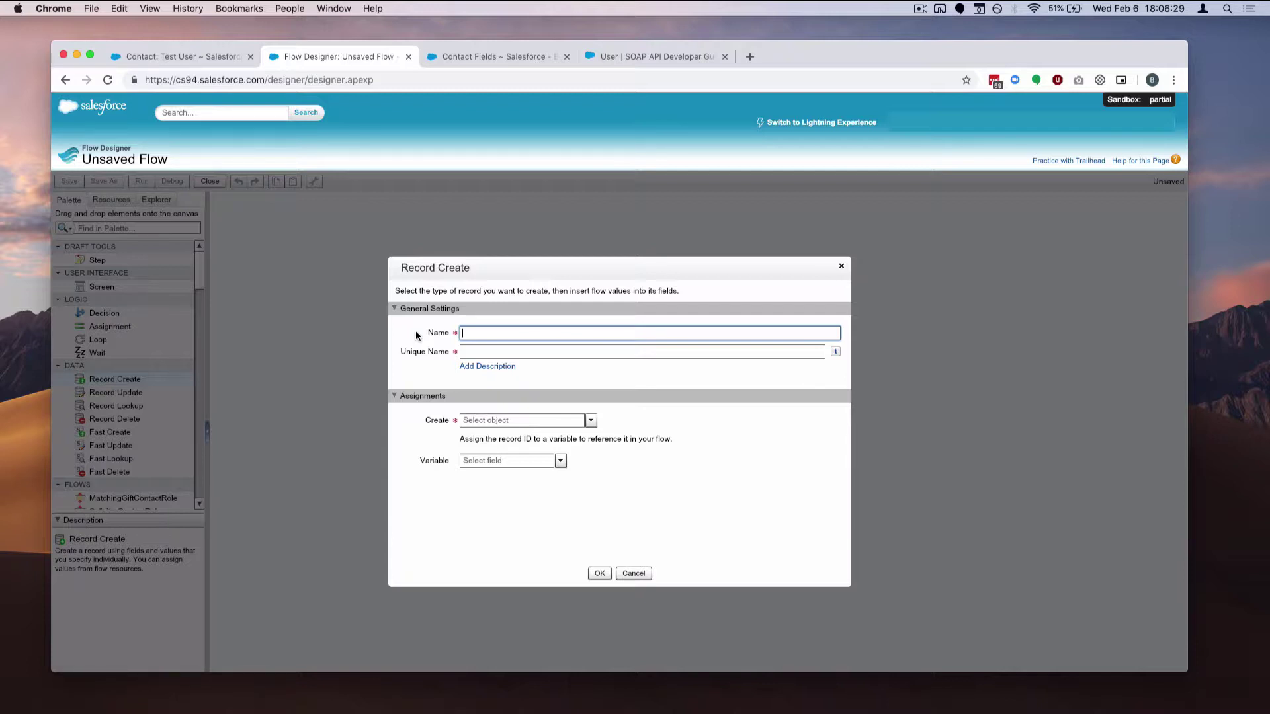
# Name the element Create User and set User as the object to create
pyautogui.write('Create User')
pyautogui.press('Tab')
pyautogui.click(542, 420)
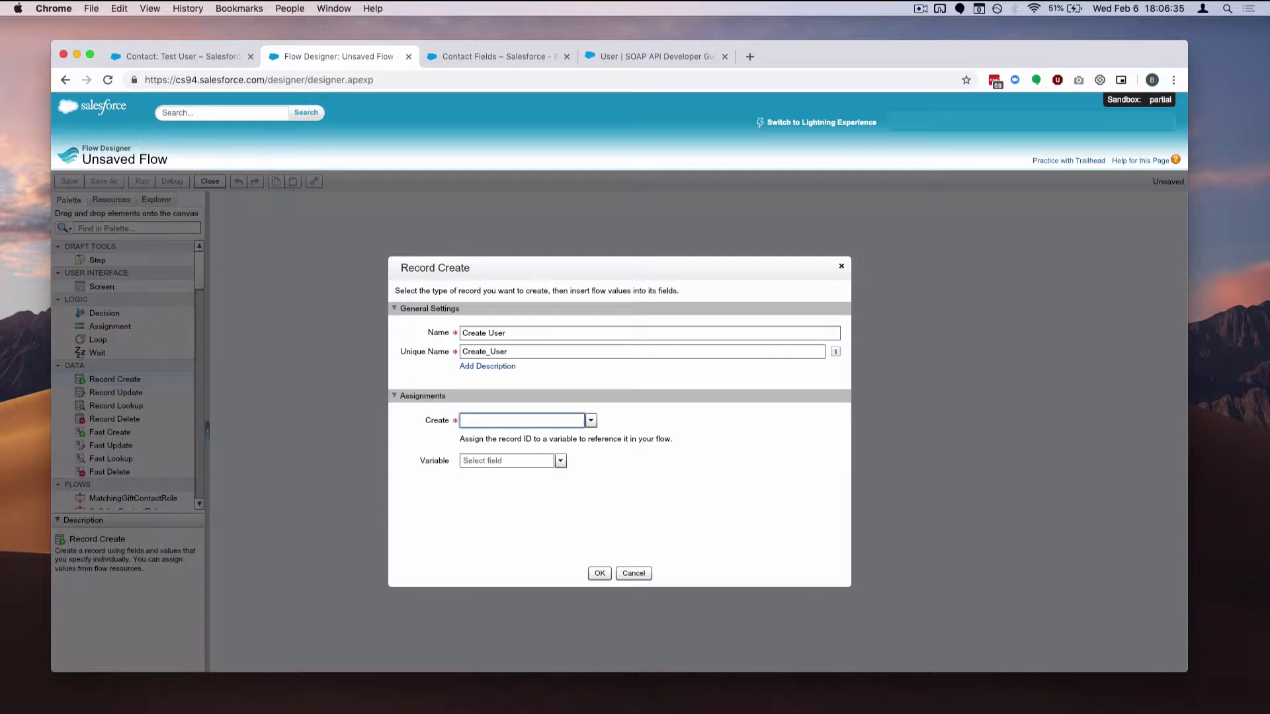
pyautogui.write('User')
pyautogui.press('Down')
pyautogui.press('Down')
pyautogui.press('Return')
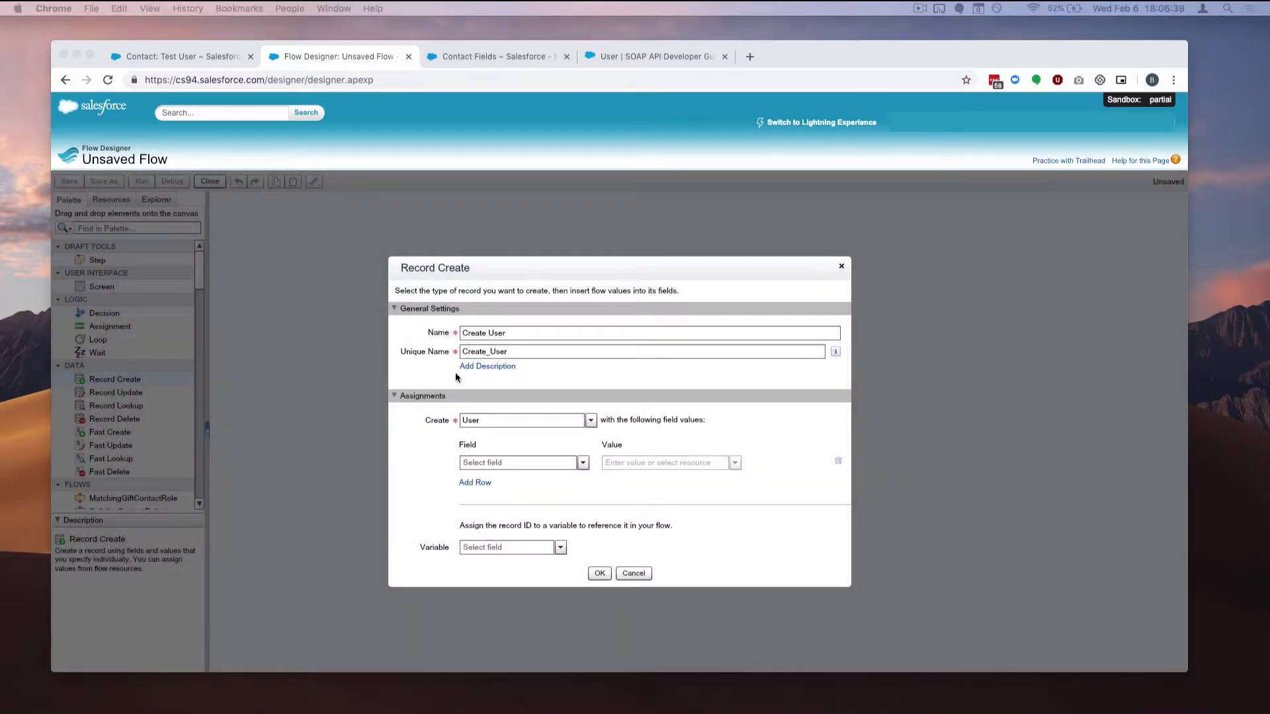
pyautogui.click(619, 393)
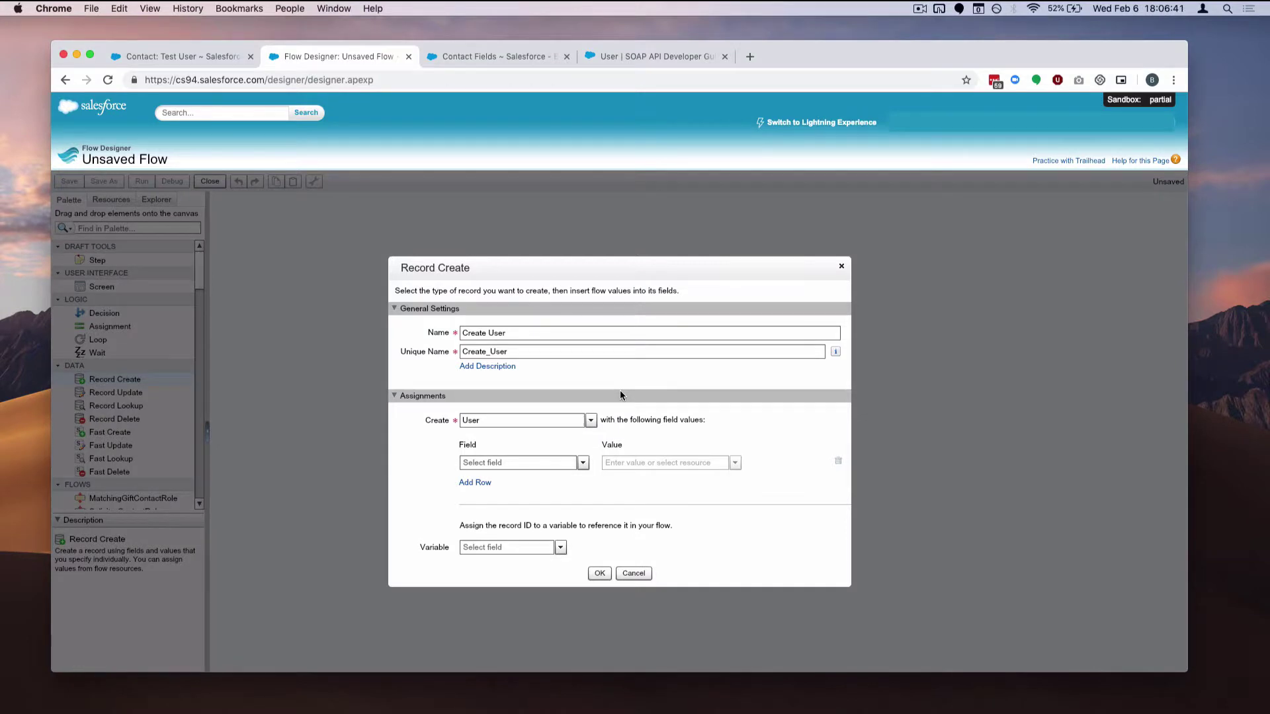
# Assign the Alias field and start a new Formula resource for its value
pyautogui.click(540, 464)
pyautogui.write('ali')
pyautogui.press('Down')
pyautogui.press('Return')
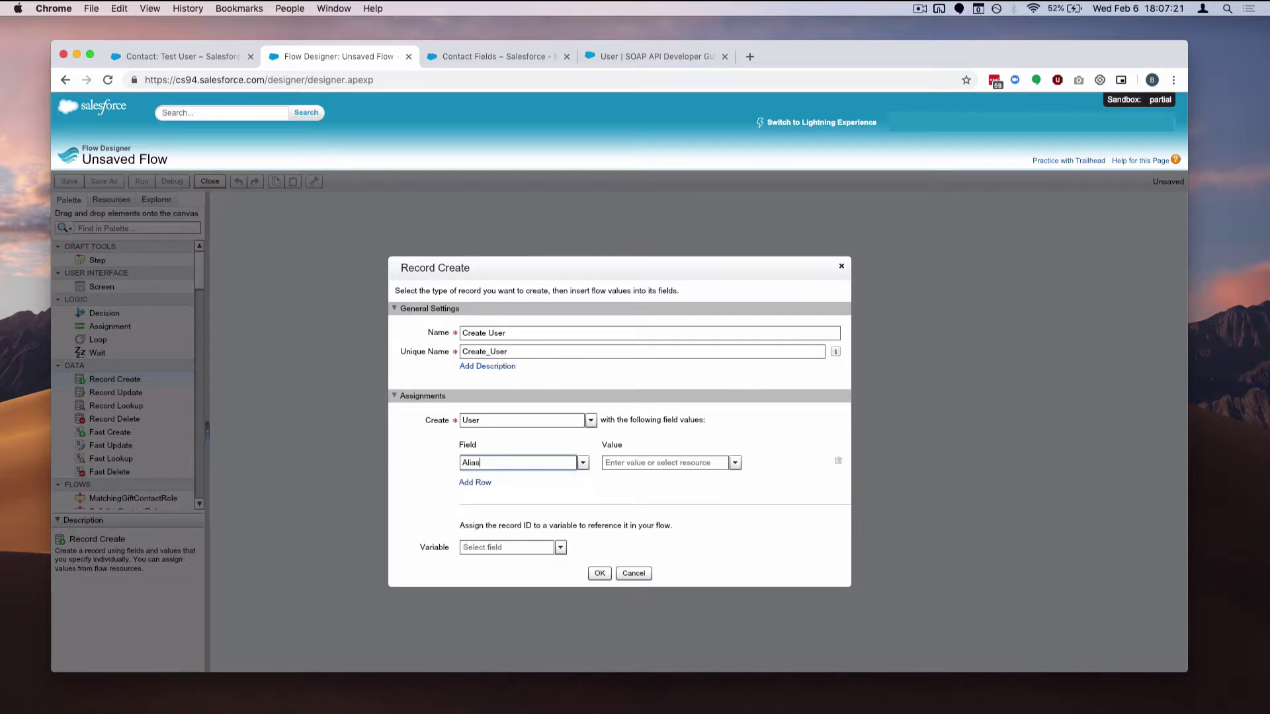
pyautogui.click(669, 461)
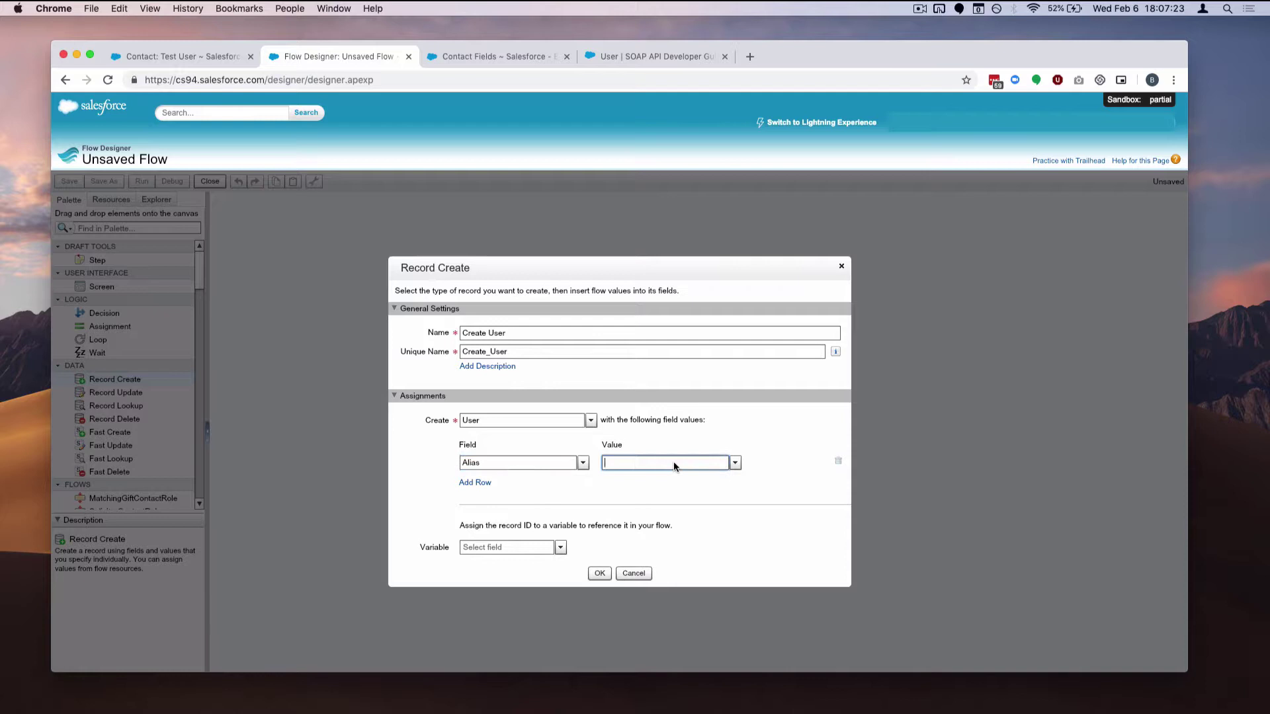
pyautogui.click(735, 463)
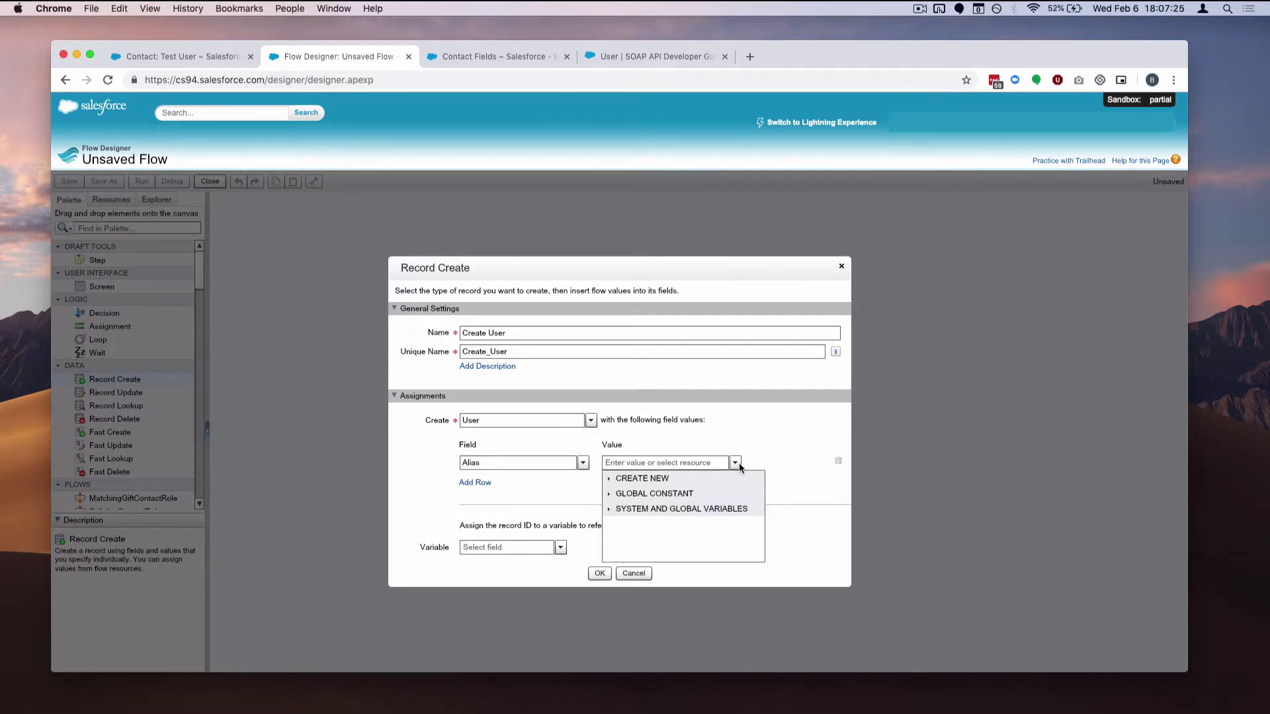
pyautogui.click(609, 479)
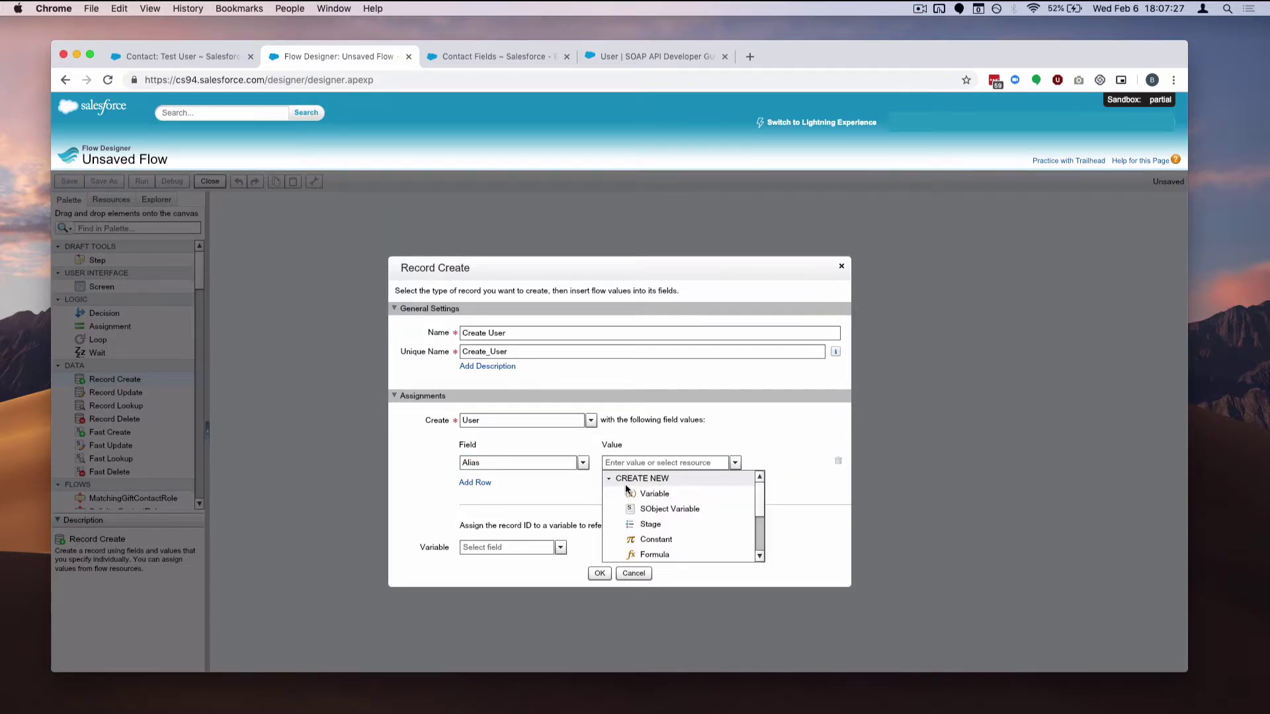
pyautogui.click(712, 556)
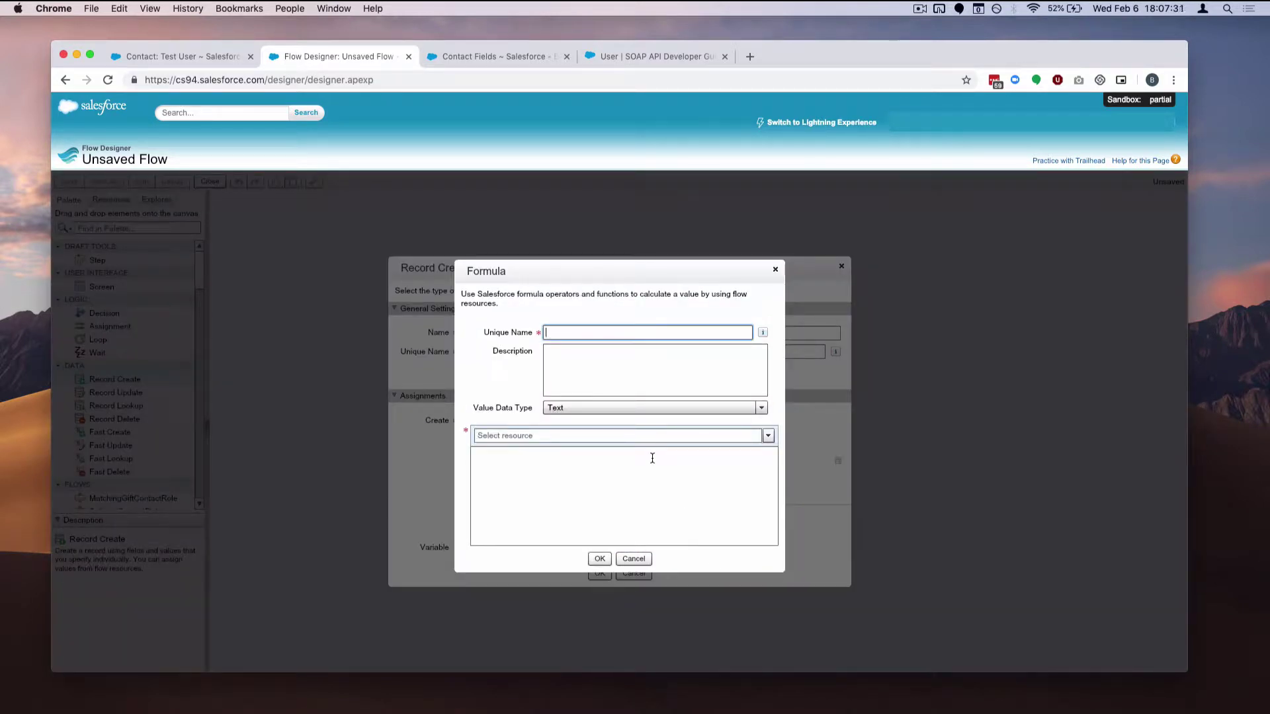
# Abandon the new Alias formula without saving it
pyautogui.click(611, 332)
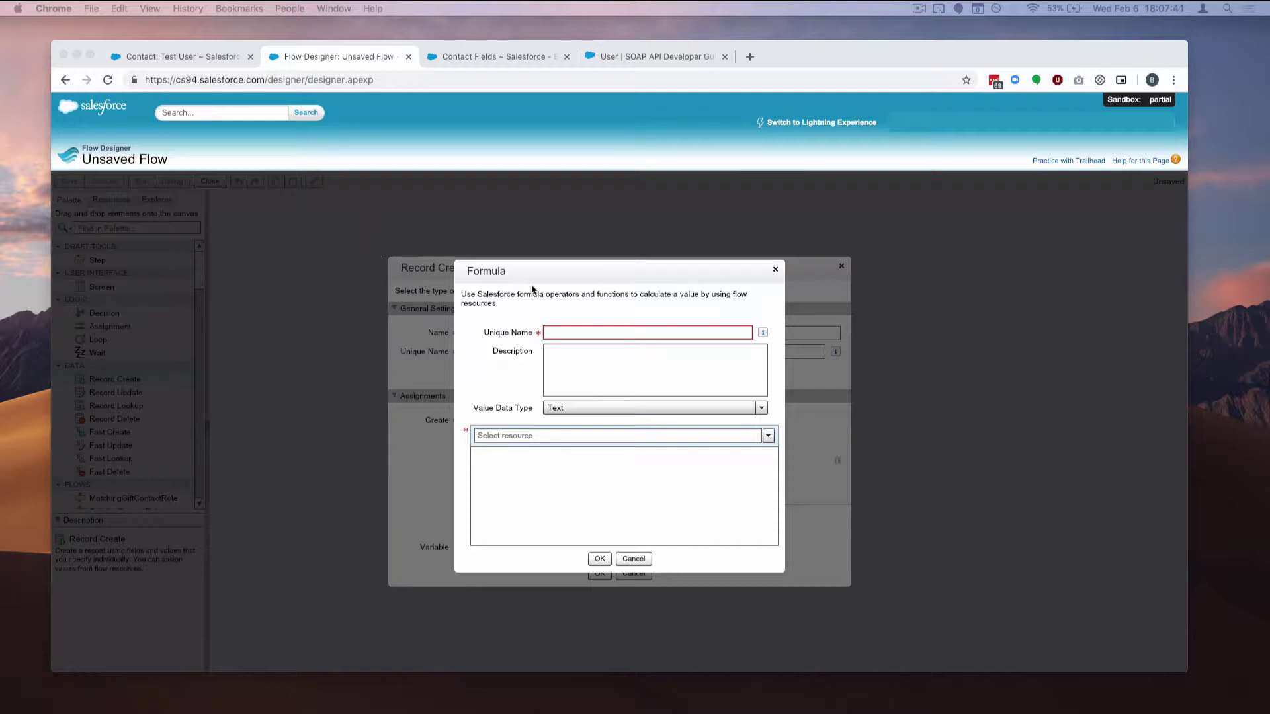
pyautogui.click(562, 338)
pyautogui.write('allas')
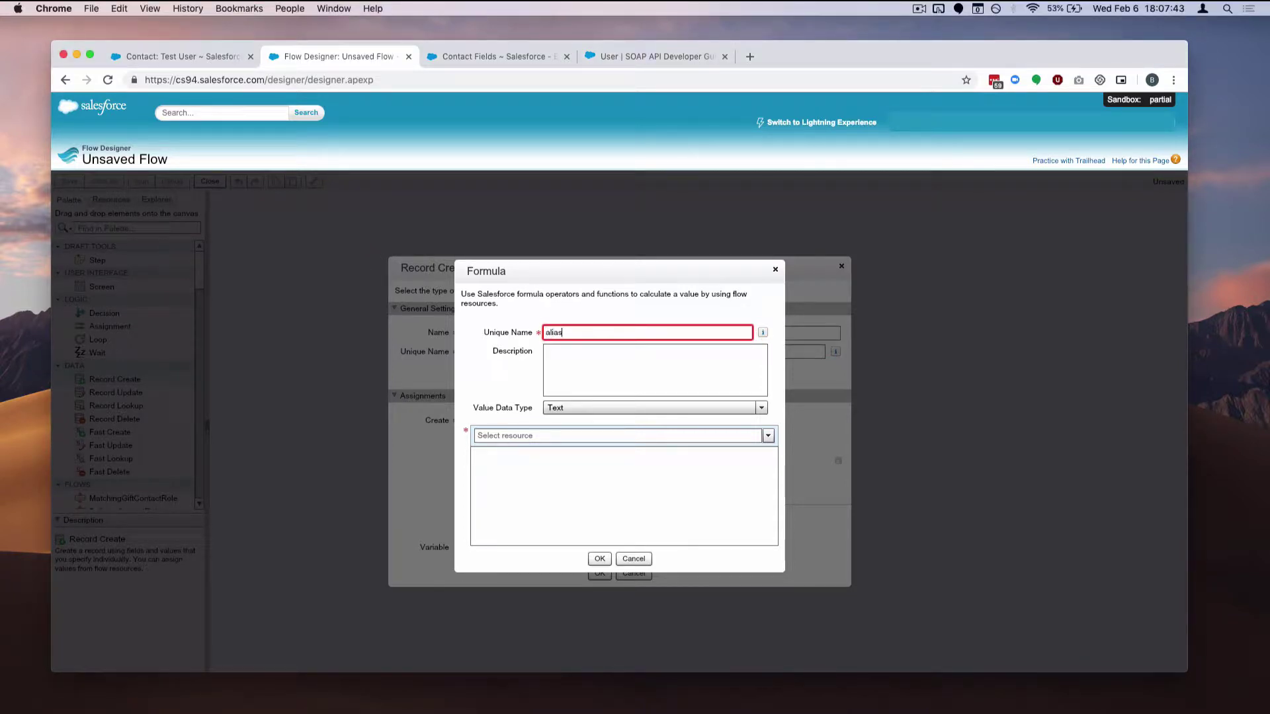
pyautogui.click(641, 558)
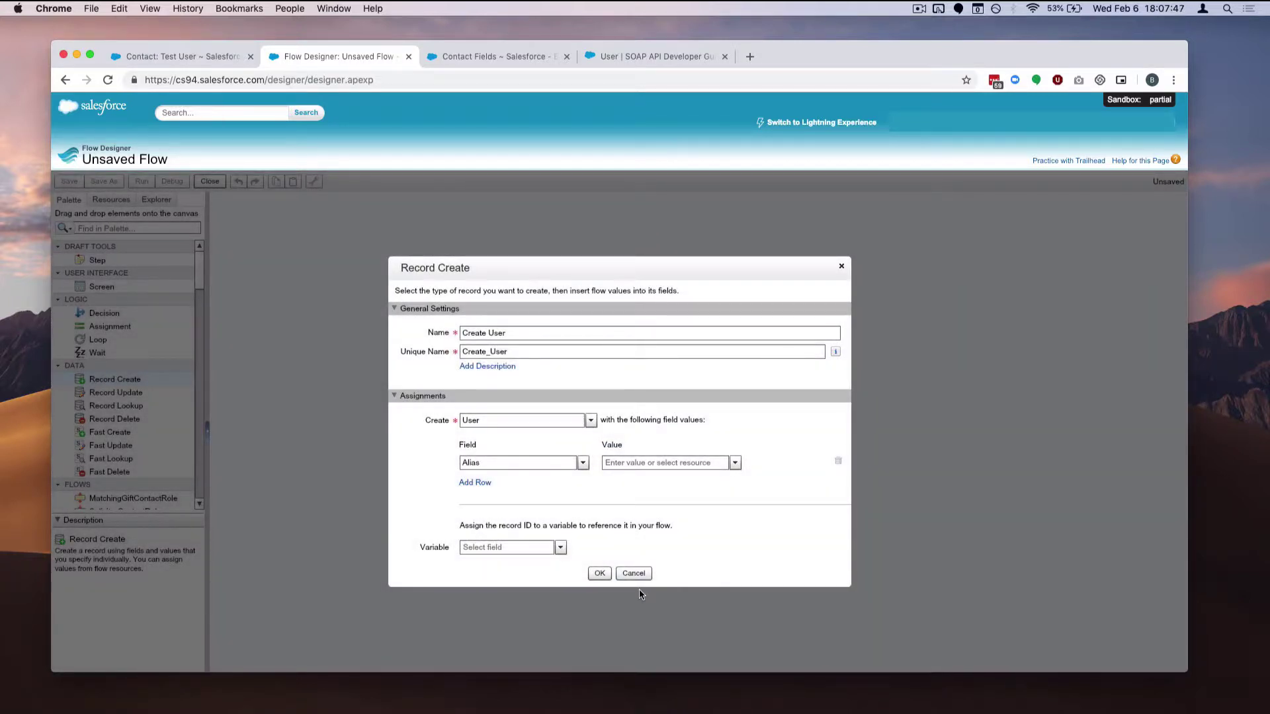
# Add two field rows assigned to FirstName and LastName
pyautogui.click(474, 482)
pyautogui.click(475, 485)
pyautogui.click(522, 444)
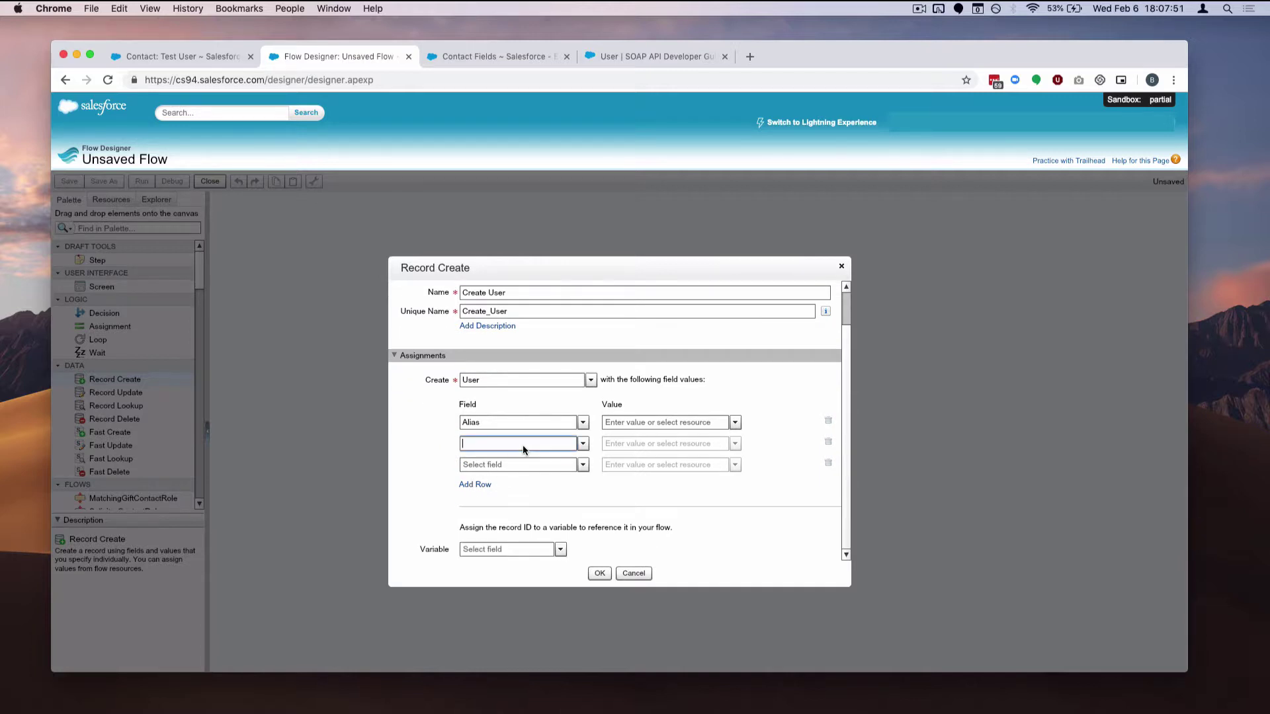
pyautogui.write('fier')
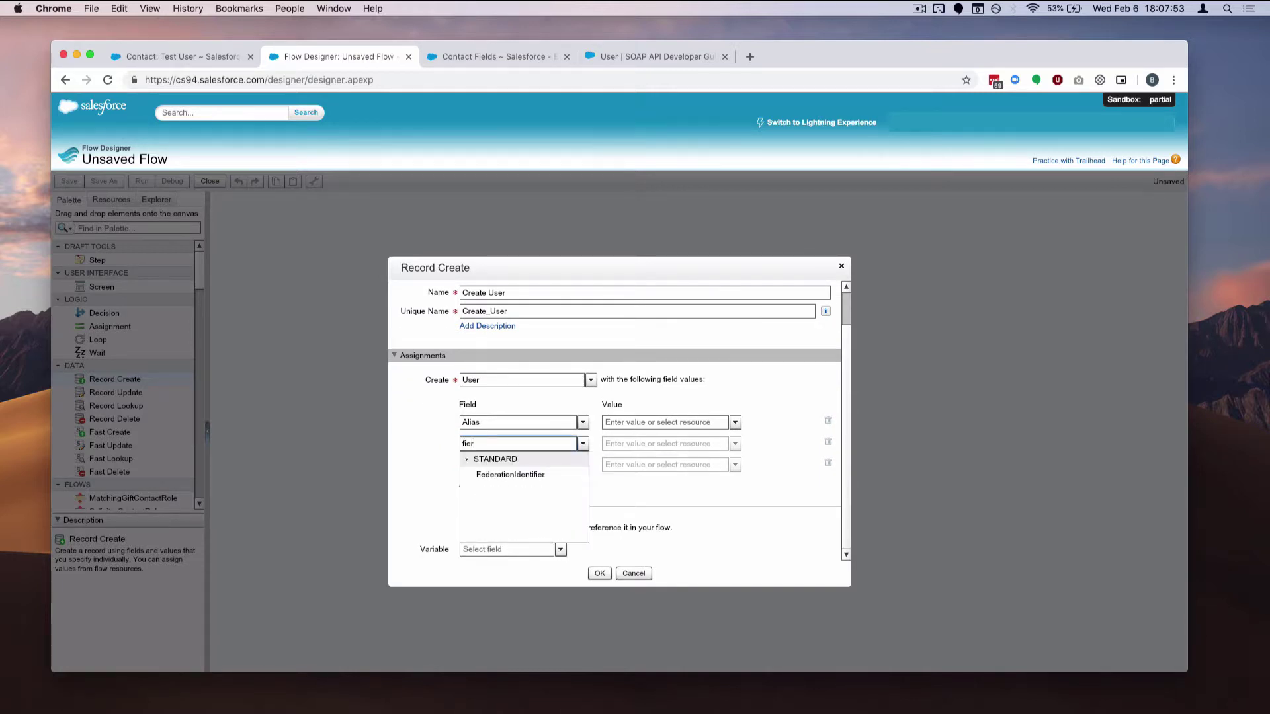
pyautogui.press('BackSpace')
pyautogui.press('BackSpace')
pyautogui.write('r')
pyautogui.click(549, 475)
pyautogui.click(530, 467)
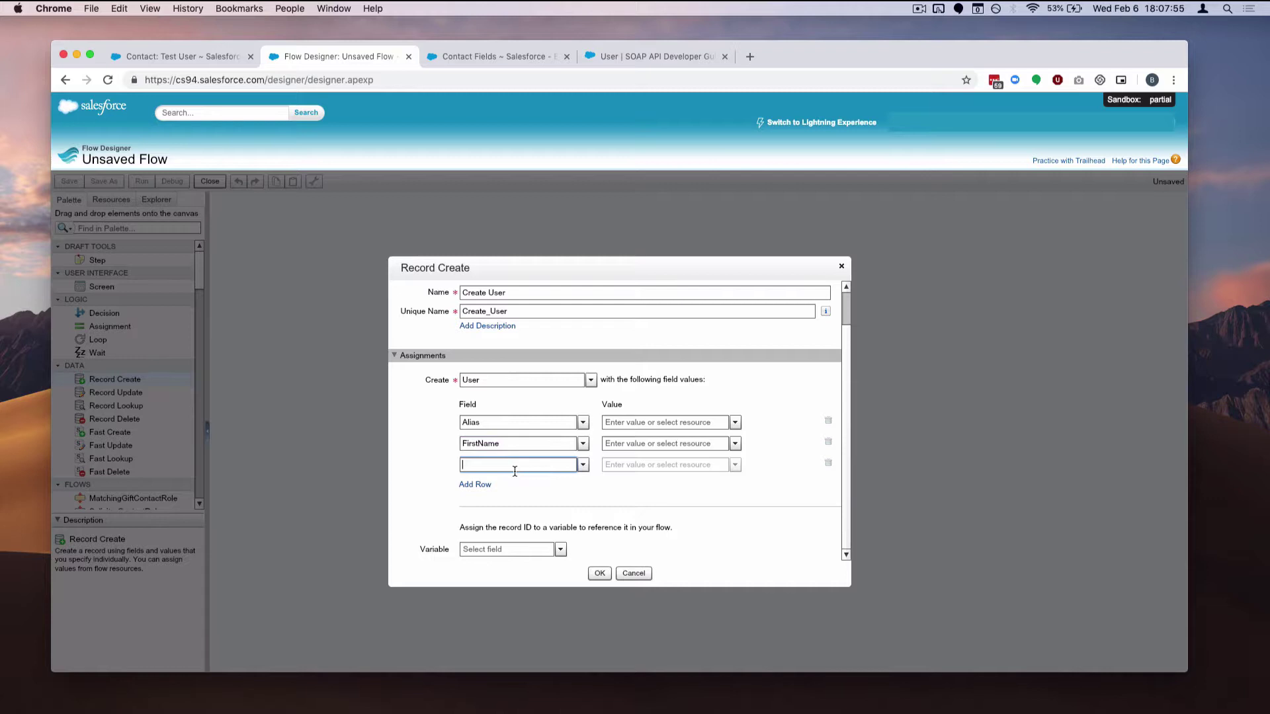
pyautogui.write('last')
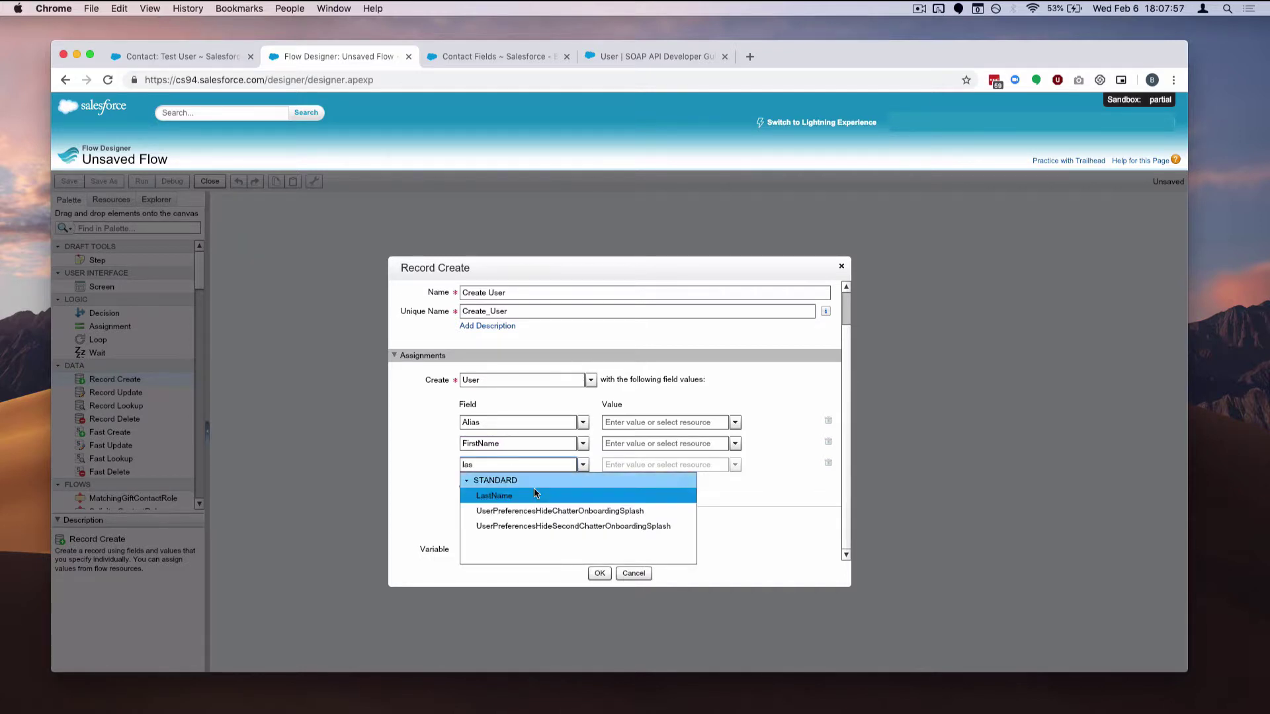
pyautogui.click(534, 491)
# Open the CREATE NEW resource options for the FirstName row's value
pyautogui.click(686, 445)
pyautogui.click(735, 444)
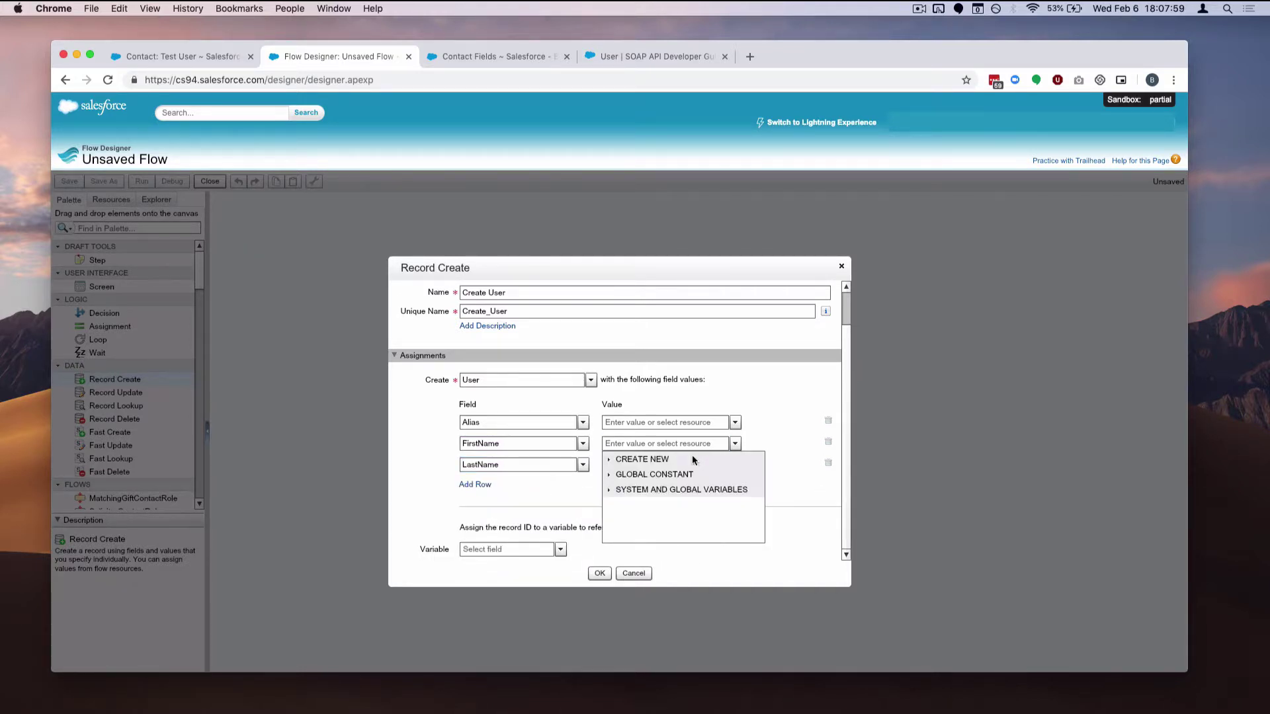
pyautogui.click(692, 457)
# Create an Input and Output variable named FirstName as the FirstName value
pyautogui.click(677, 476)
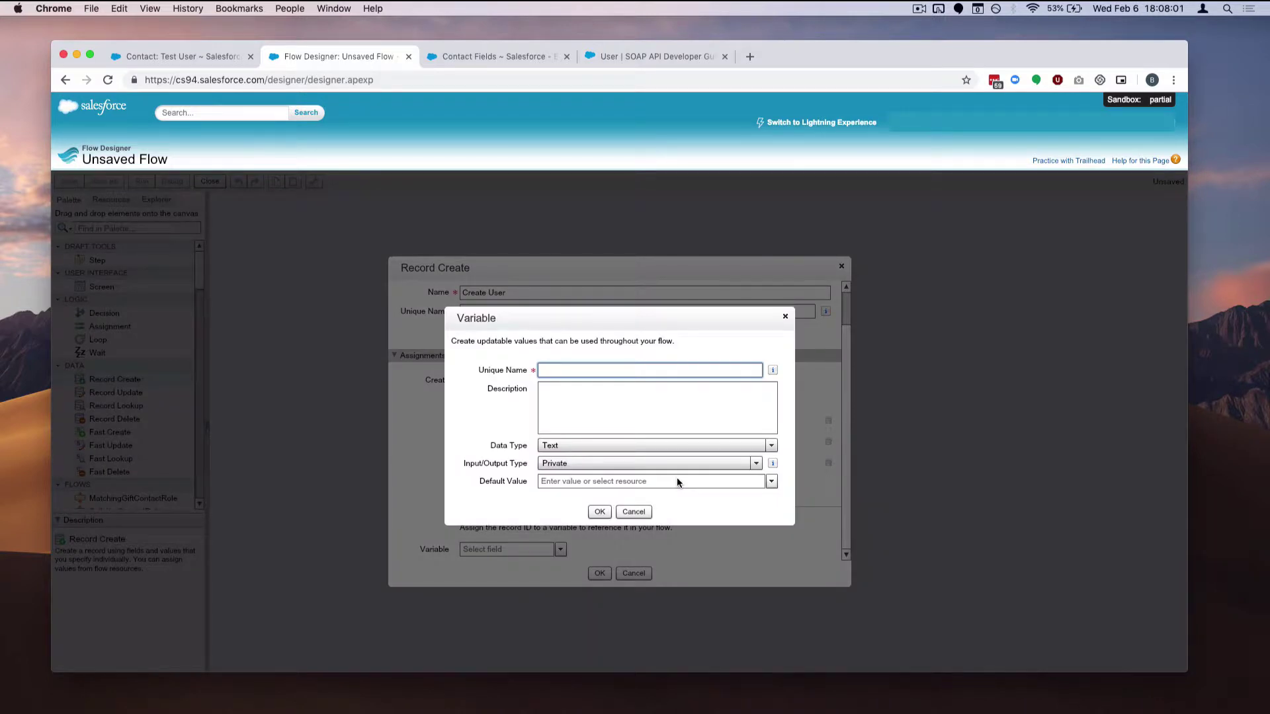
pyautogui.write('FirstName')
pyautogui.click(605, 463)
pyautogui.click(619, 529)
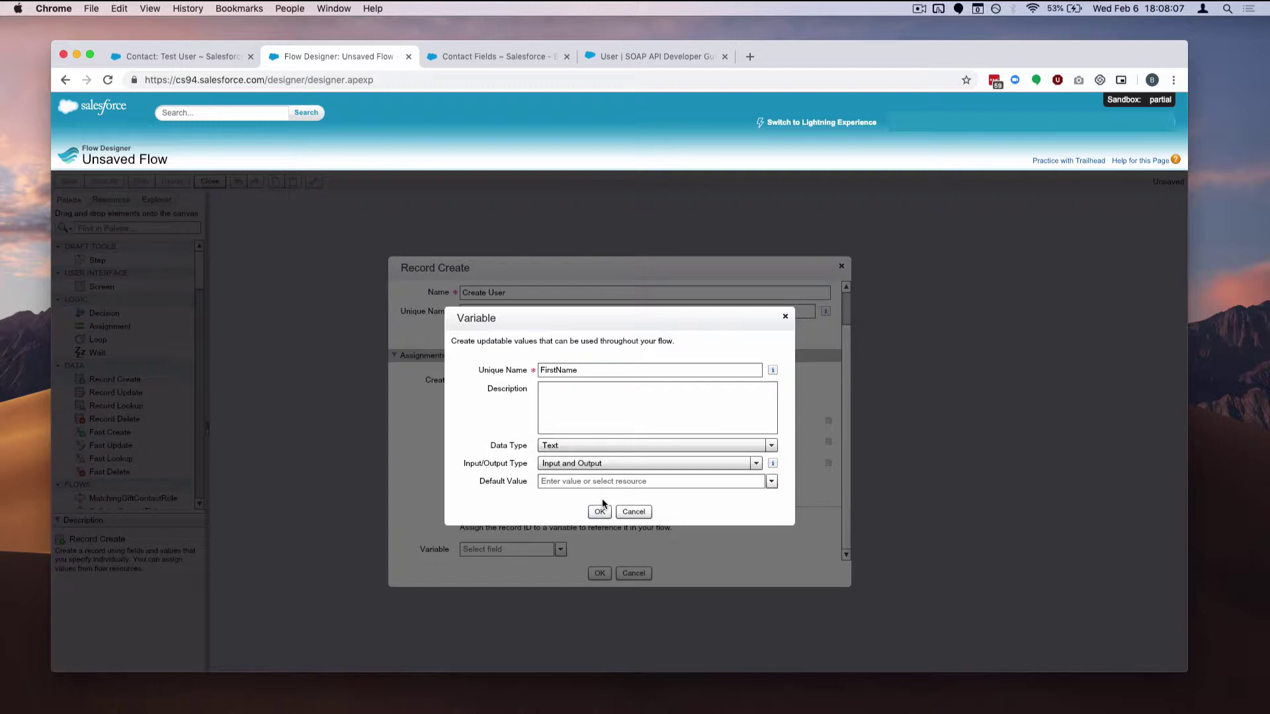
pyautogui.click(599, 512)
# Create an Input and Output variable named LastName as the LastName value
pyautogui.click(700, 466)
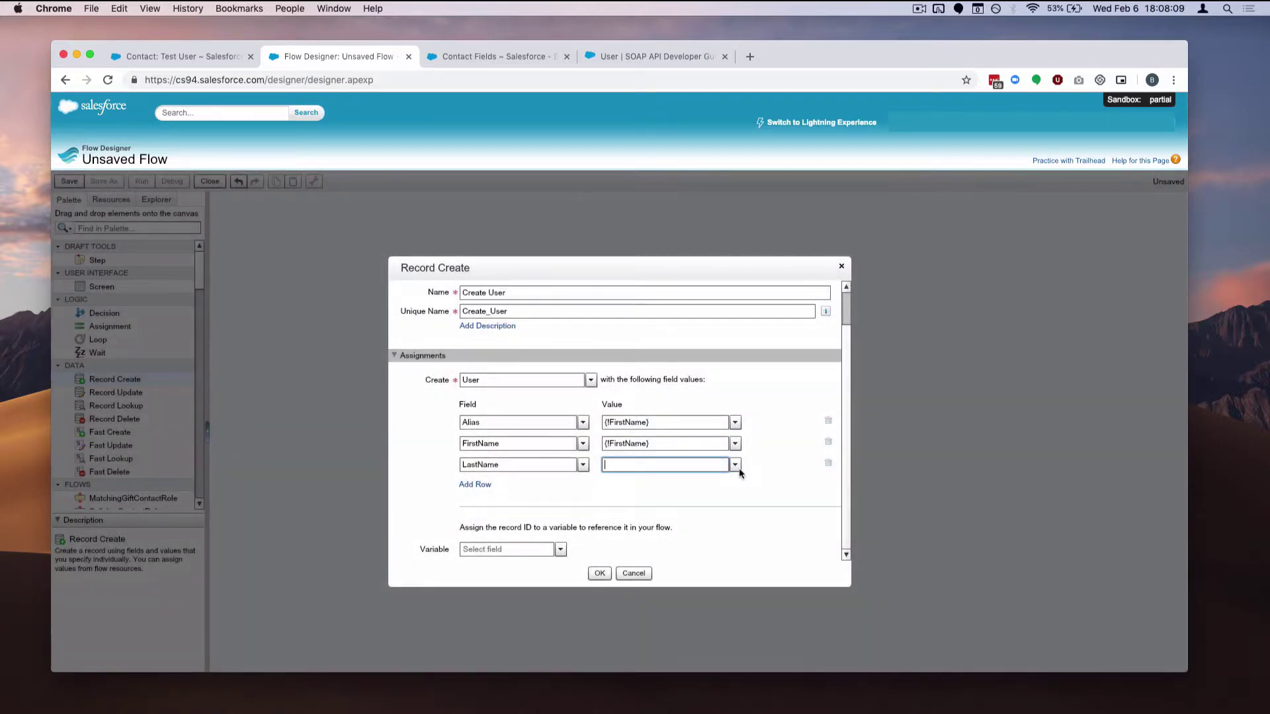
pyautogui.click(737, 467)
pyautogui.click(718, 481)
pyautogui.click(695, 494)
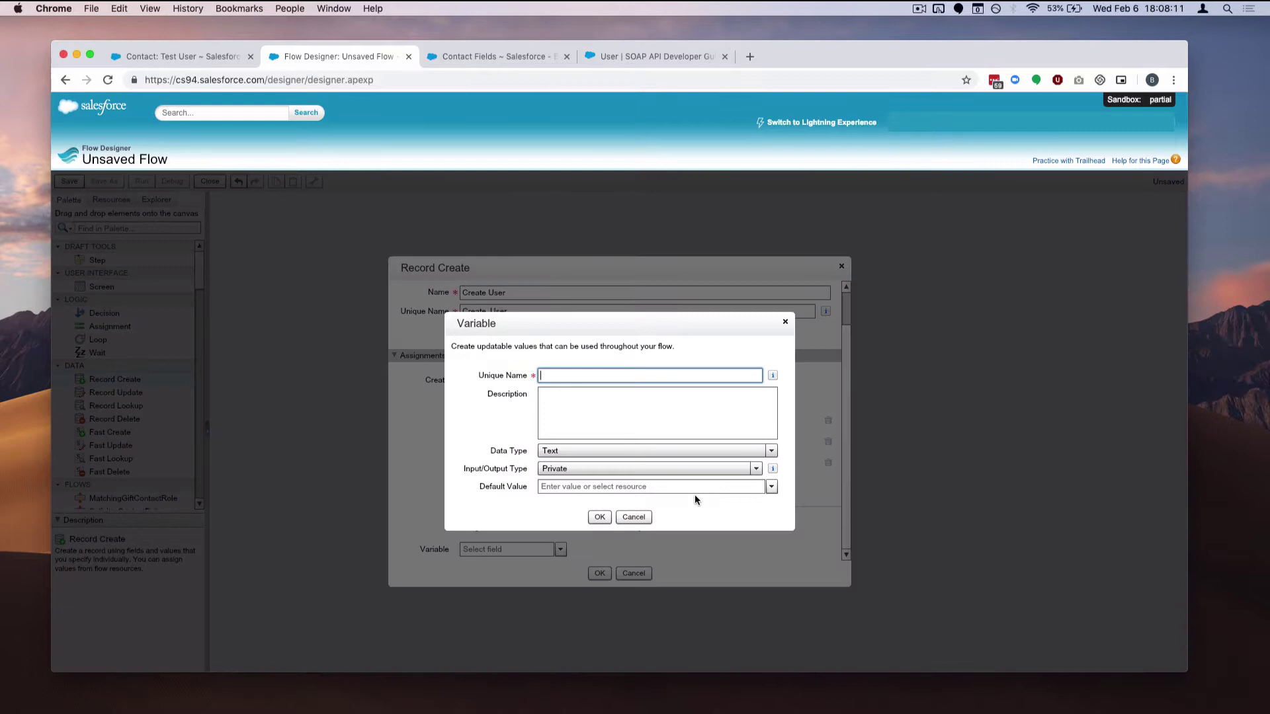
pyautogui.write('LastName')
pyautogui.click(630, 471)
pyautogui.click(624, 527)
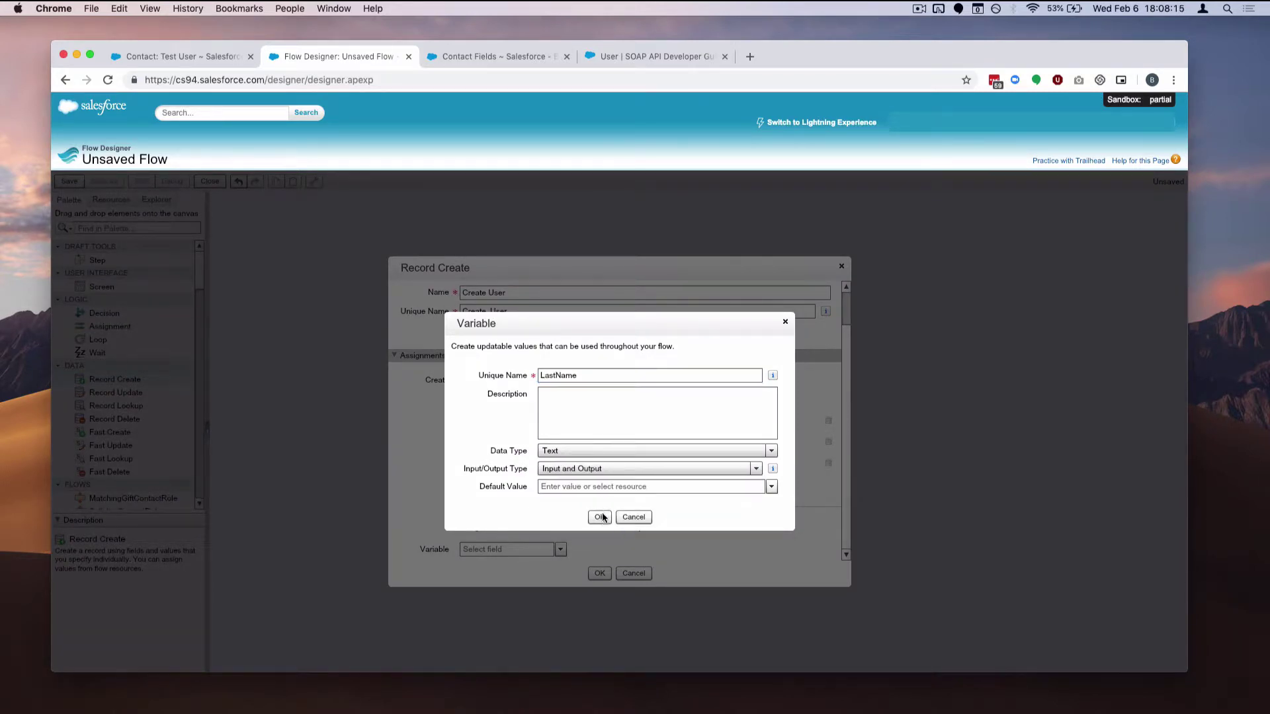
pyautogui.click(599, 517)
# Clear the existing value in the Alias row
pyautogui.click(659, 424)
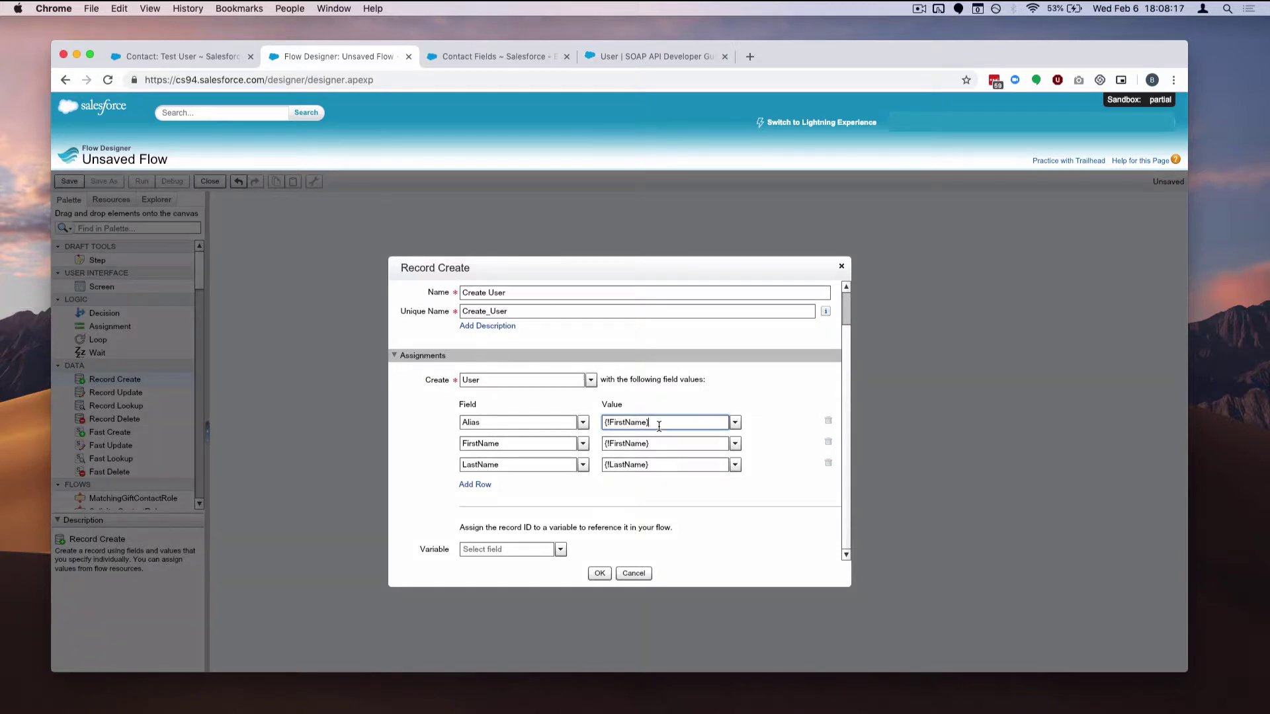
pyautogui.press('super+a')
pyautogui.press('BackSpace')
# Create formula aliasformula = TRIM(LEFT({!FirstName}, 3)) &TRIM(RIGHT({!LastName}, 3)) and use it for Alias
pyautogui.click(735, 422)
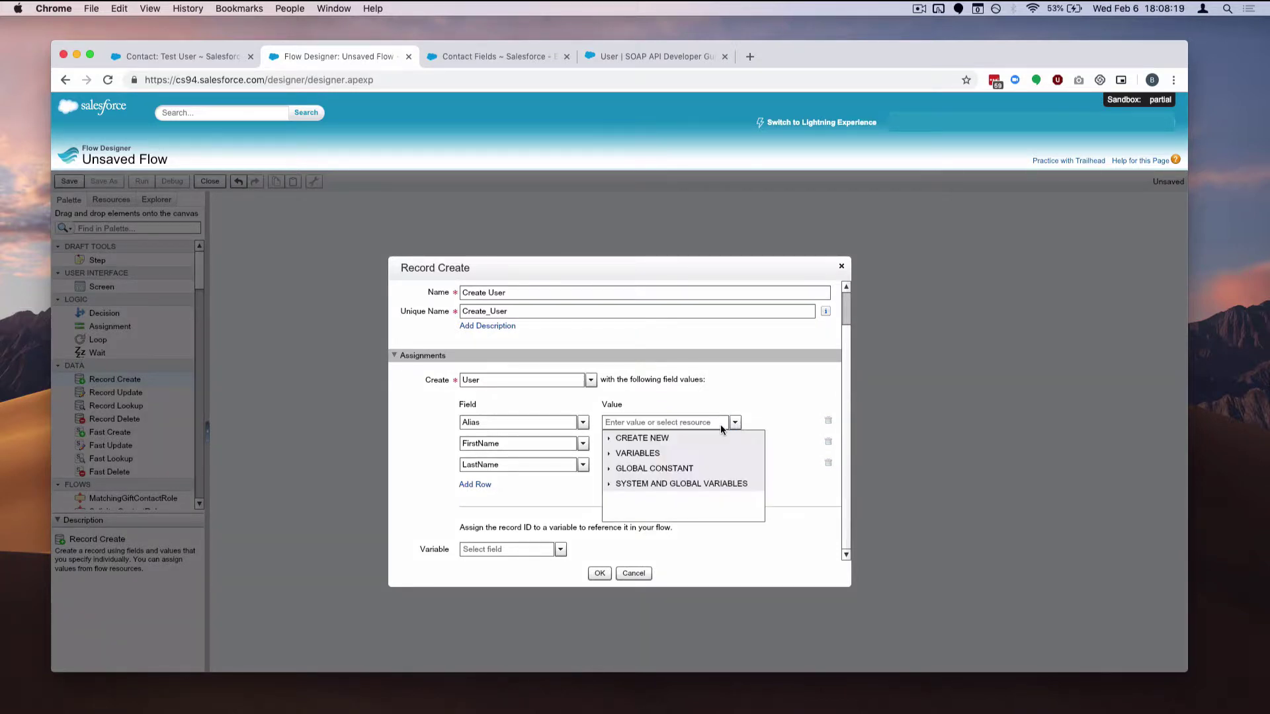
pyautogui.click(668, 437)
pyautogui.click(696, 515)
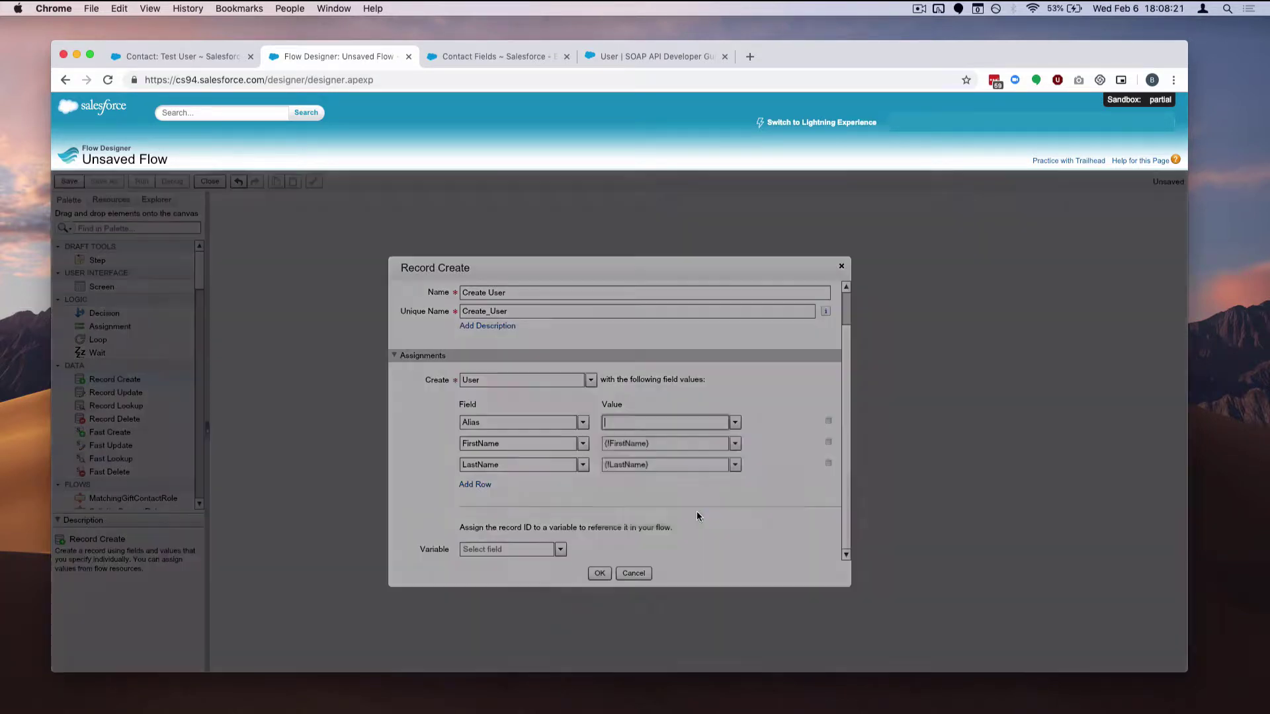
pyautogui.write('aoi')
pyautogui.press('BackSpace')
pyautogui.press('BackSpace')
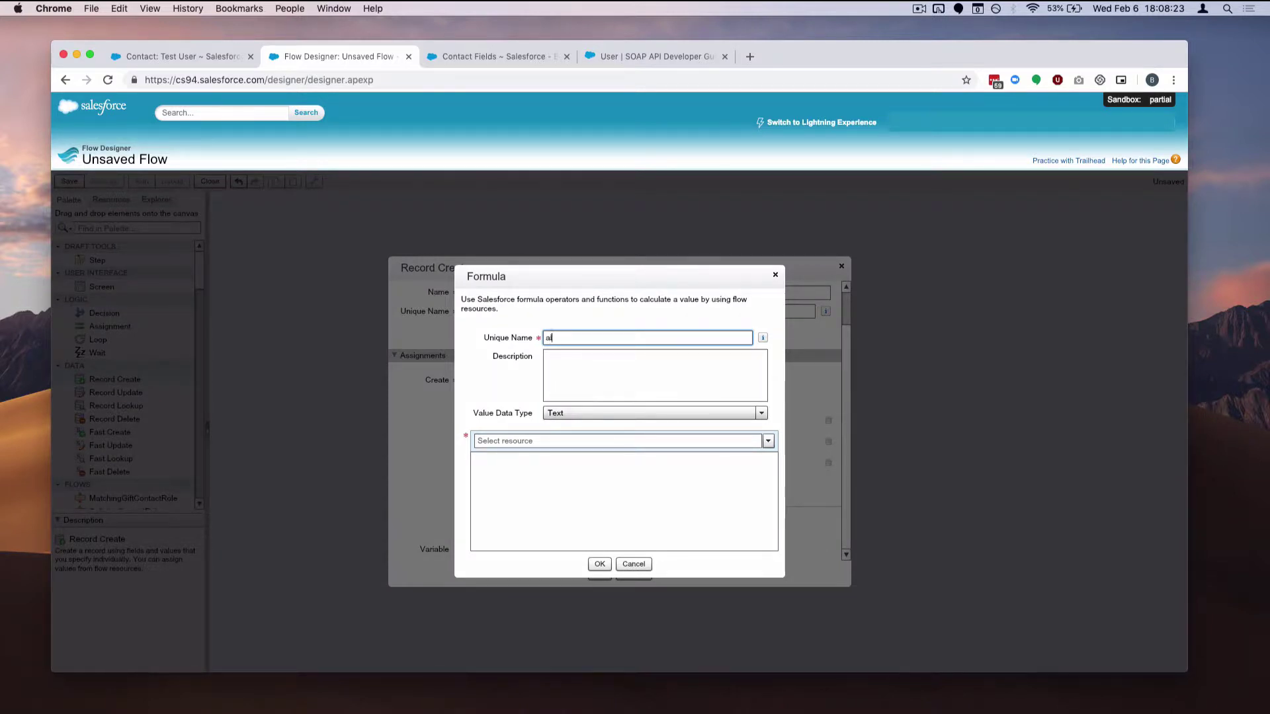
pyautogui.write('liasformula')
pyautogui.click(583, 499)
pyautogui.write('TRIM')
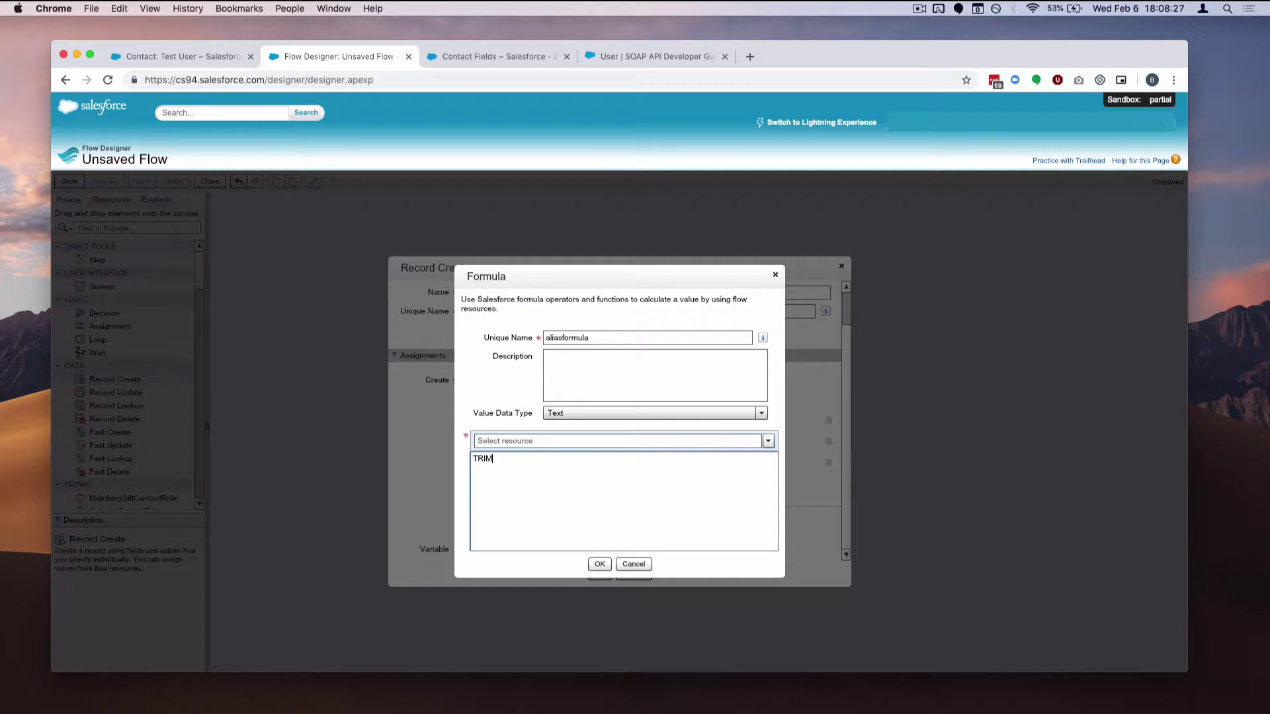
pyautogui.write('(LEFT')
pyautogui.write('({!FirstName}, 3)) &TRIM(RIGHT')
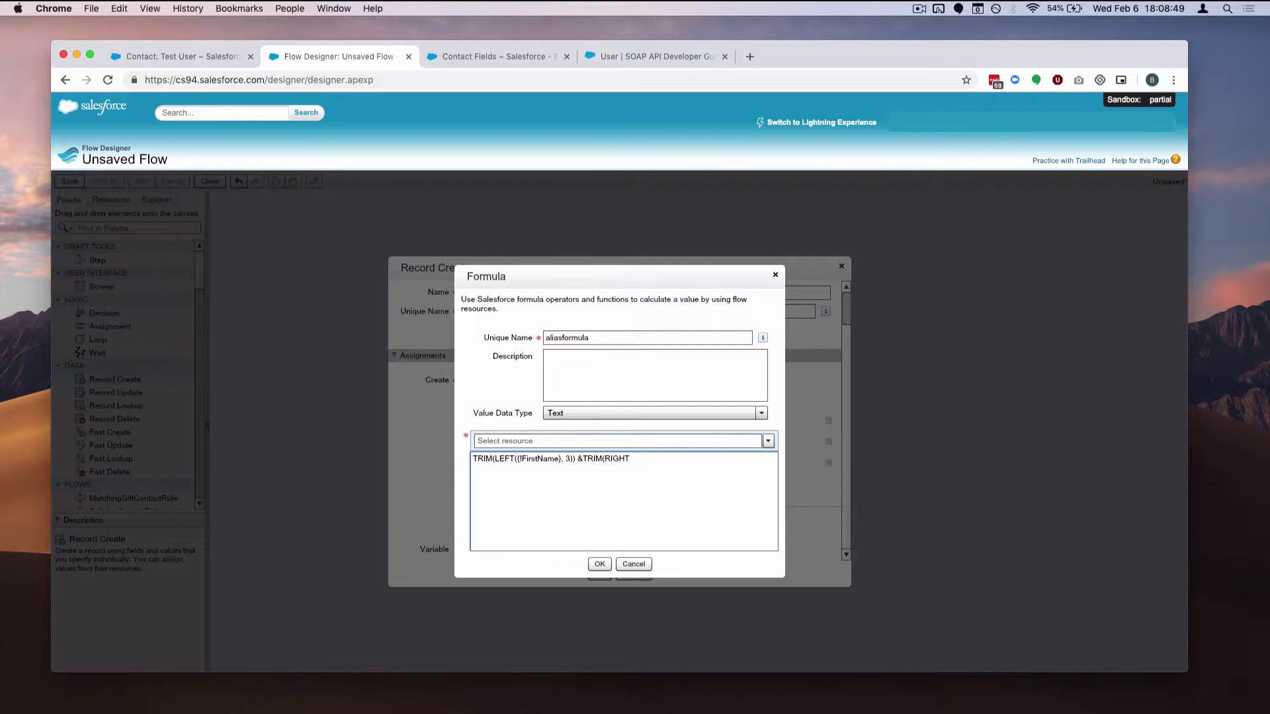
pyautogui.write('({!LastName}, 3')
pyautogui.click(599, 564)
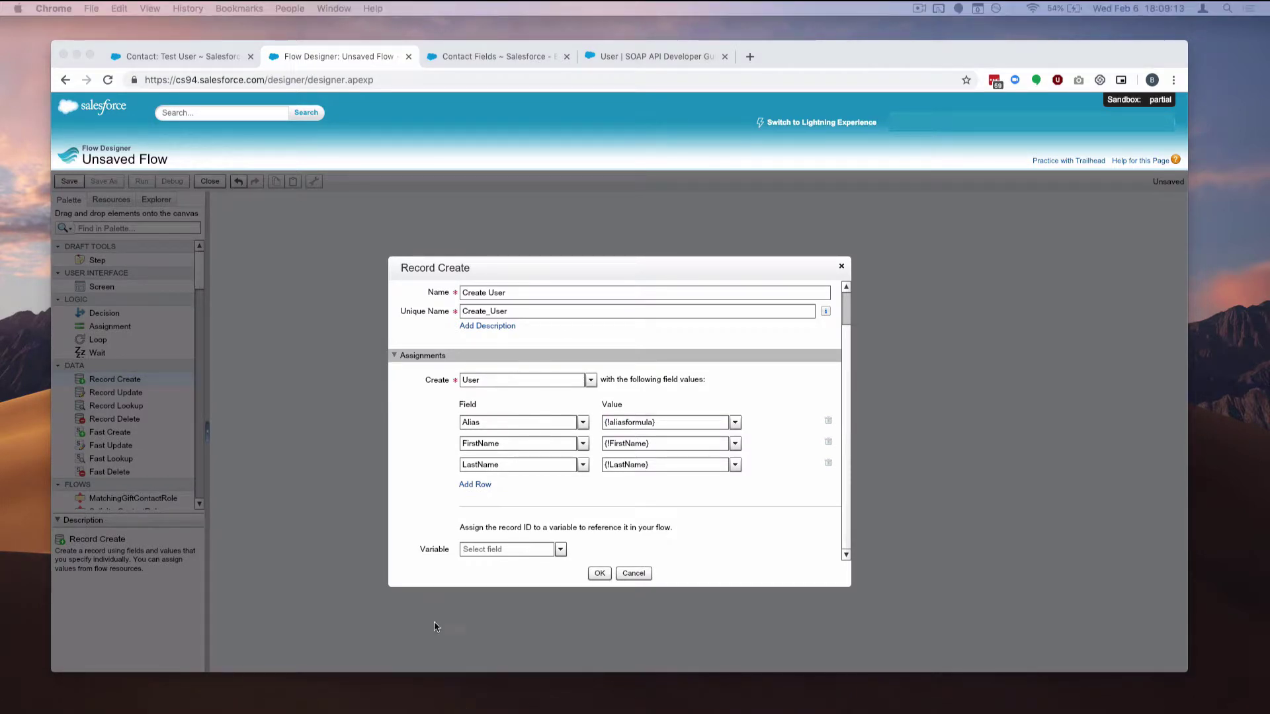
# Add a CommunityNickname row valued {!FirstName}, then add a fifth blank field row
pyautogui.click(482, 488)
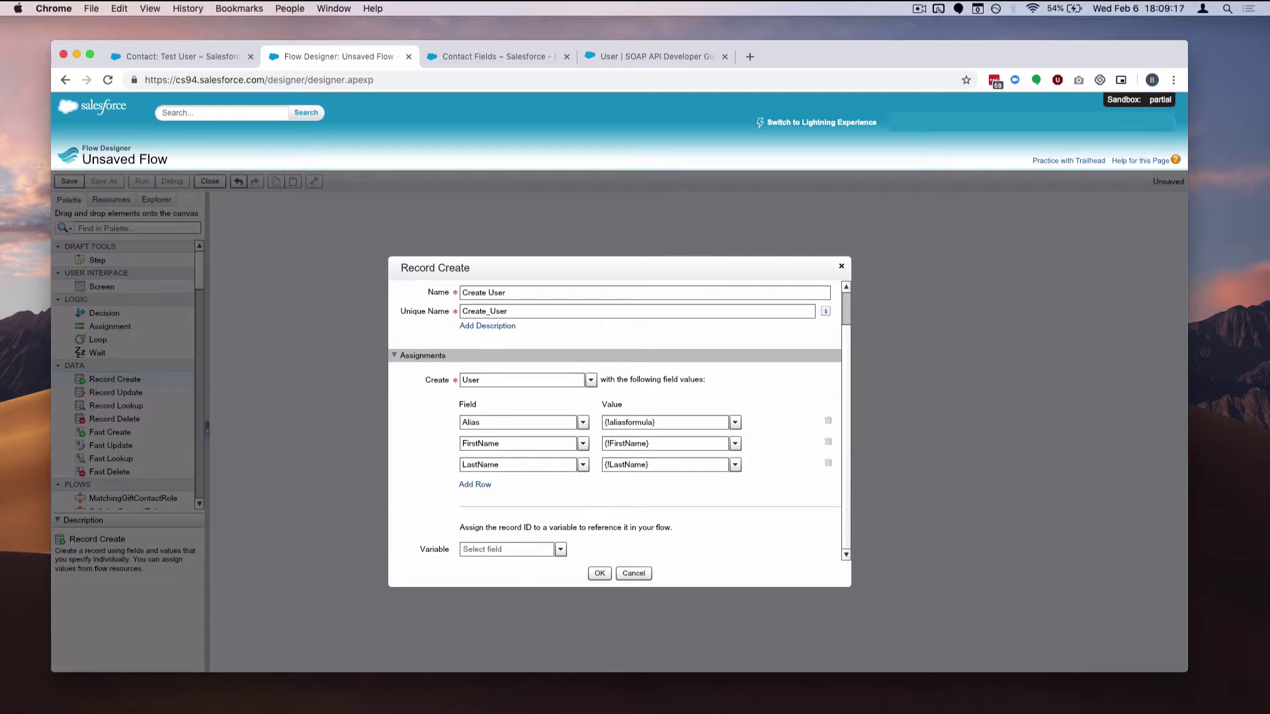
pyautogui.click(467, 484)
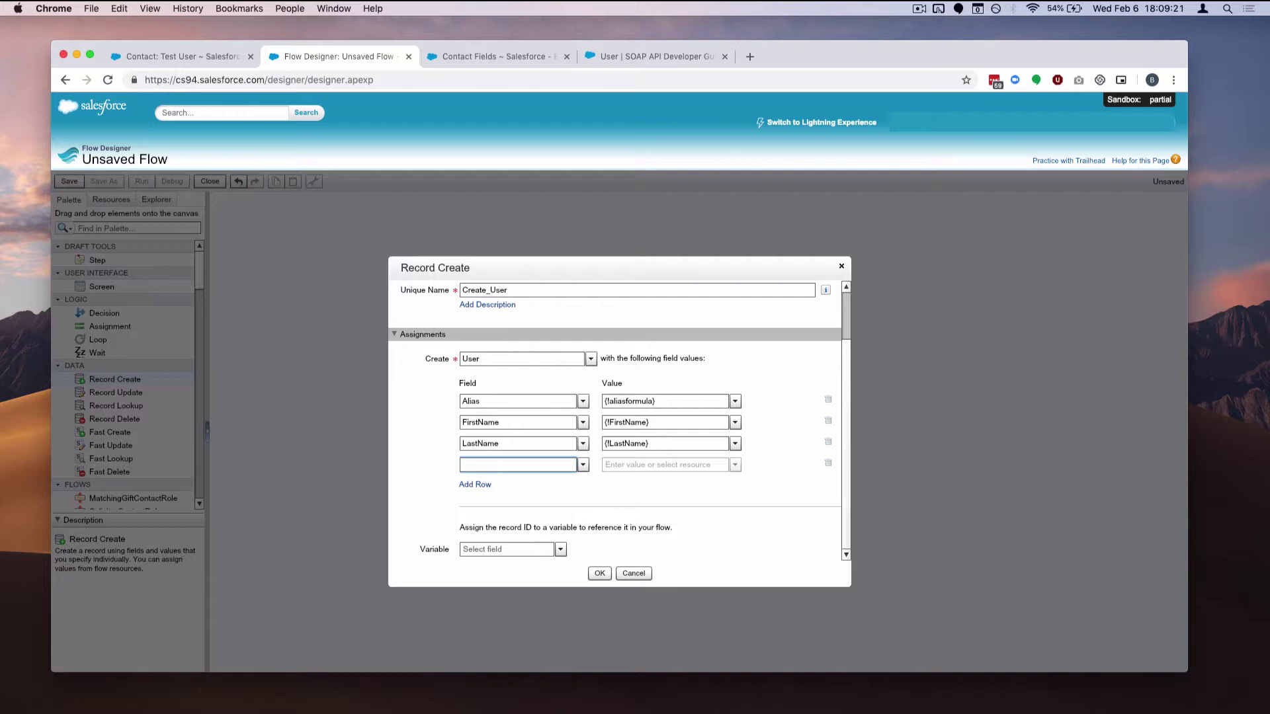
pyautogui.write('com')
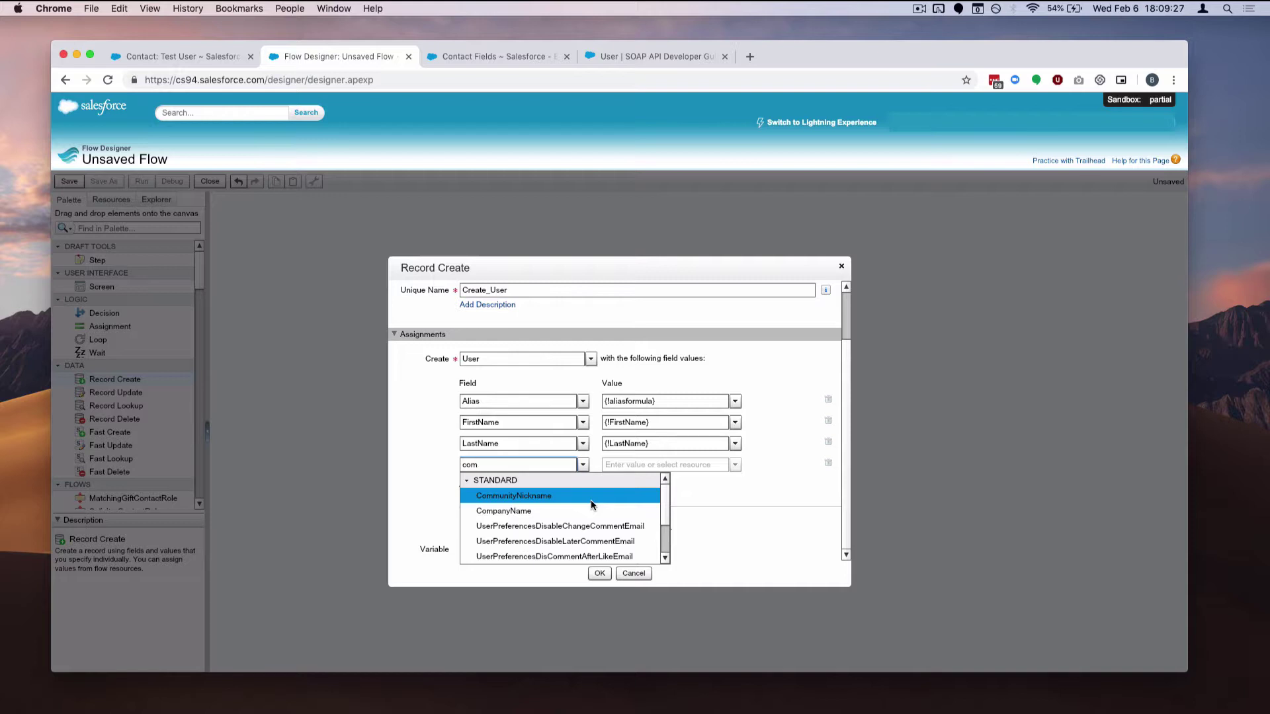
pyautogui.click(590, 497)
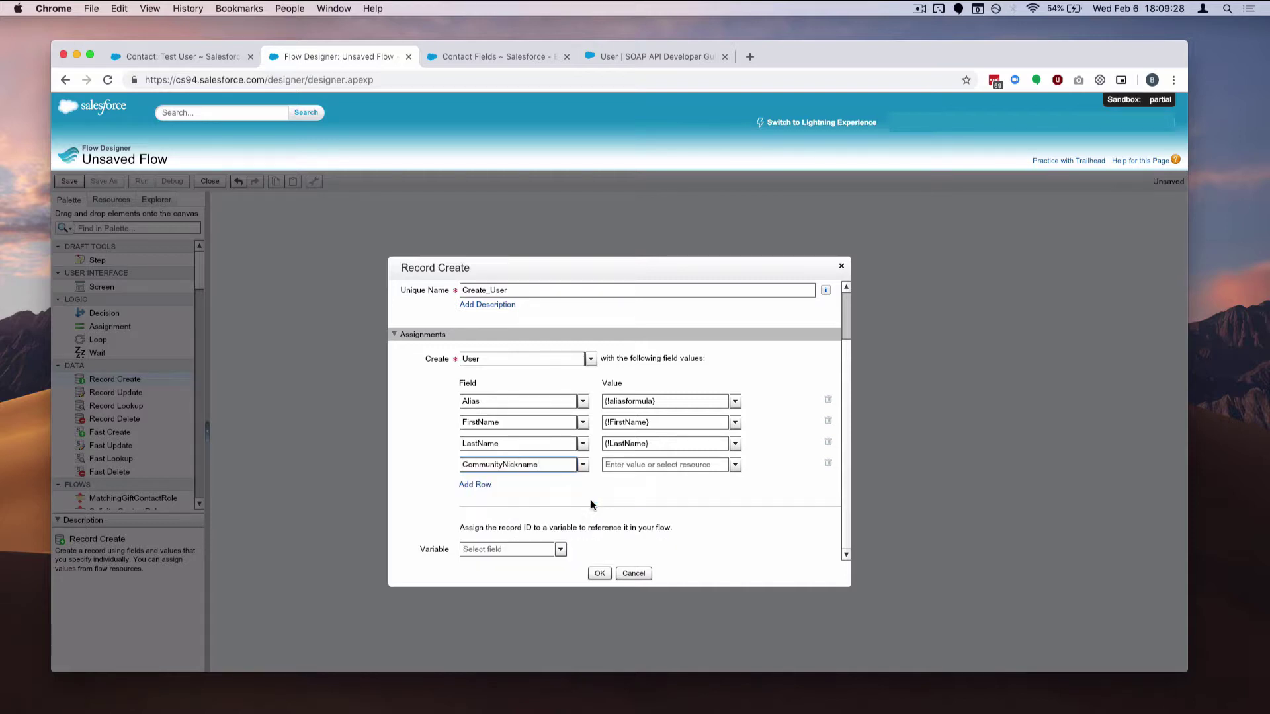
pyautogui.click(668, 466)
pyautogui.write('Fi')
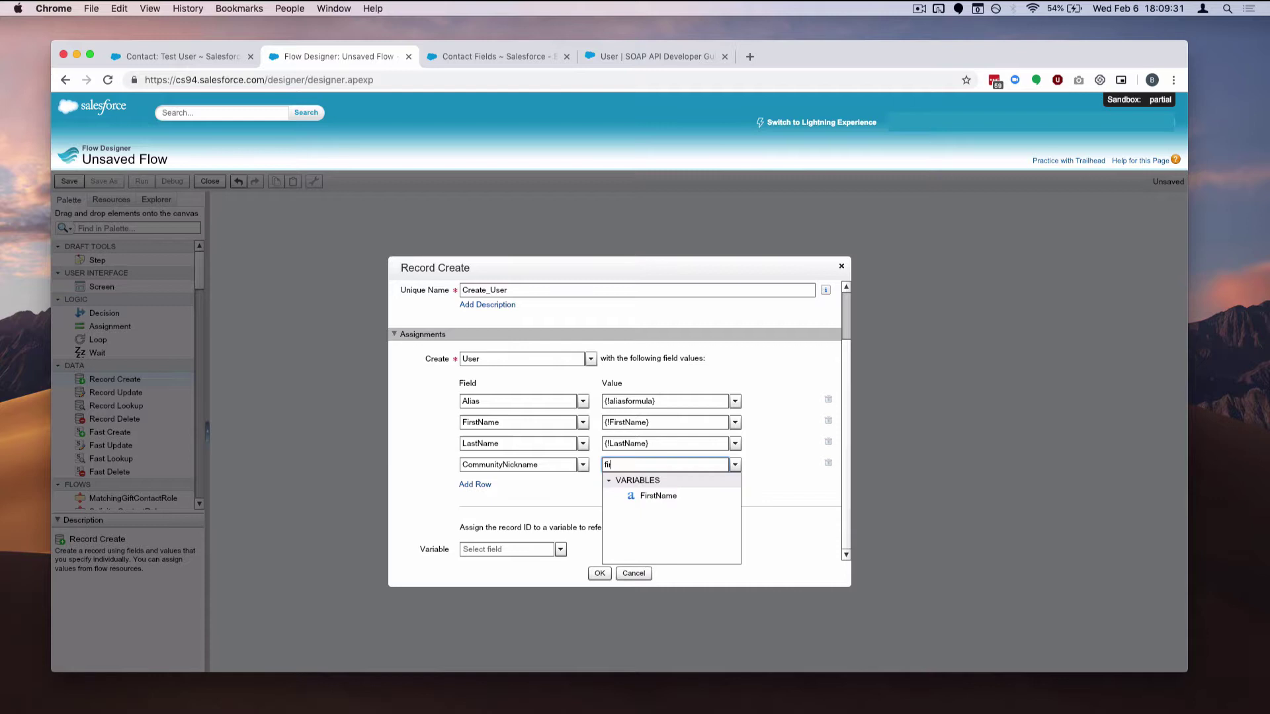
pyautogui.click(665, 497)
pyautogui.click(476, 483)
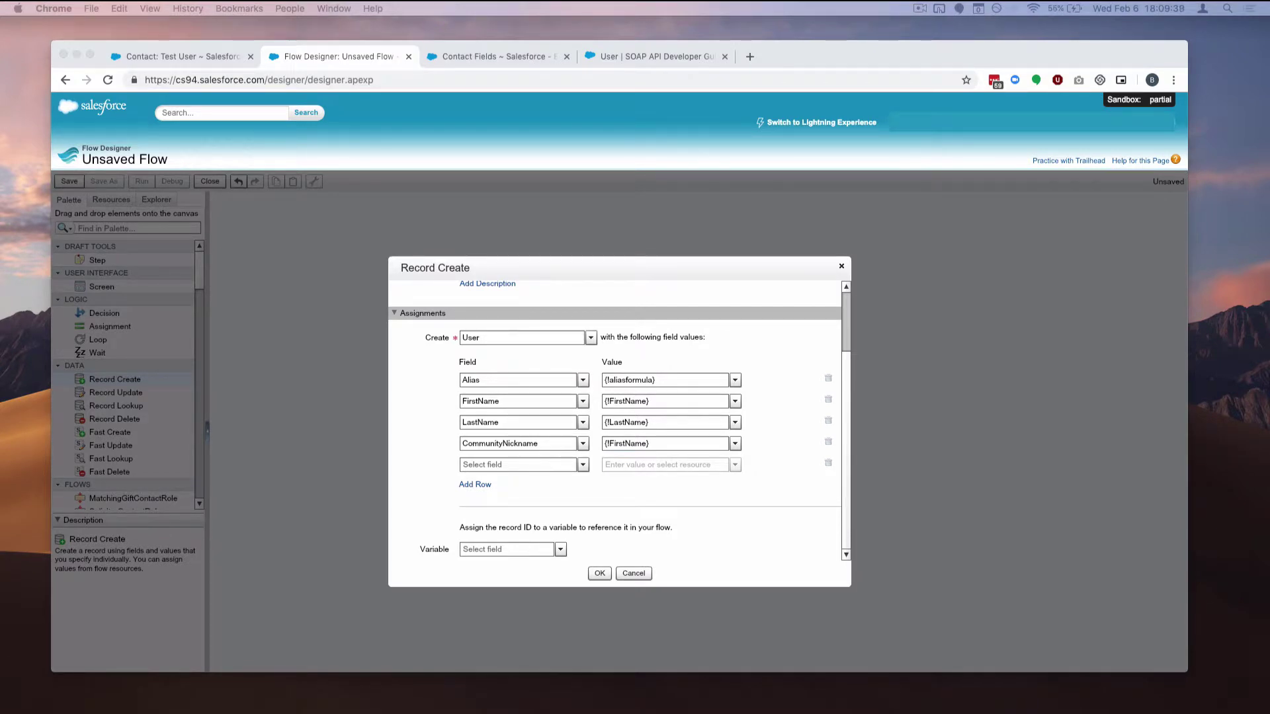
# Set the new assignment row's field to ContactId
pyautogui.click(521, 467)
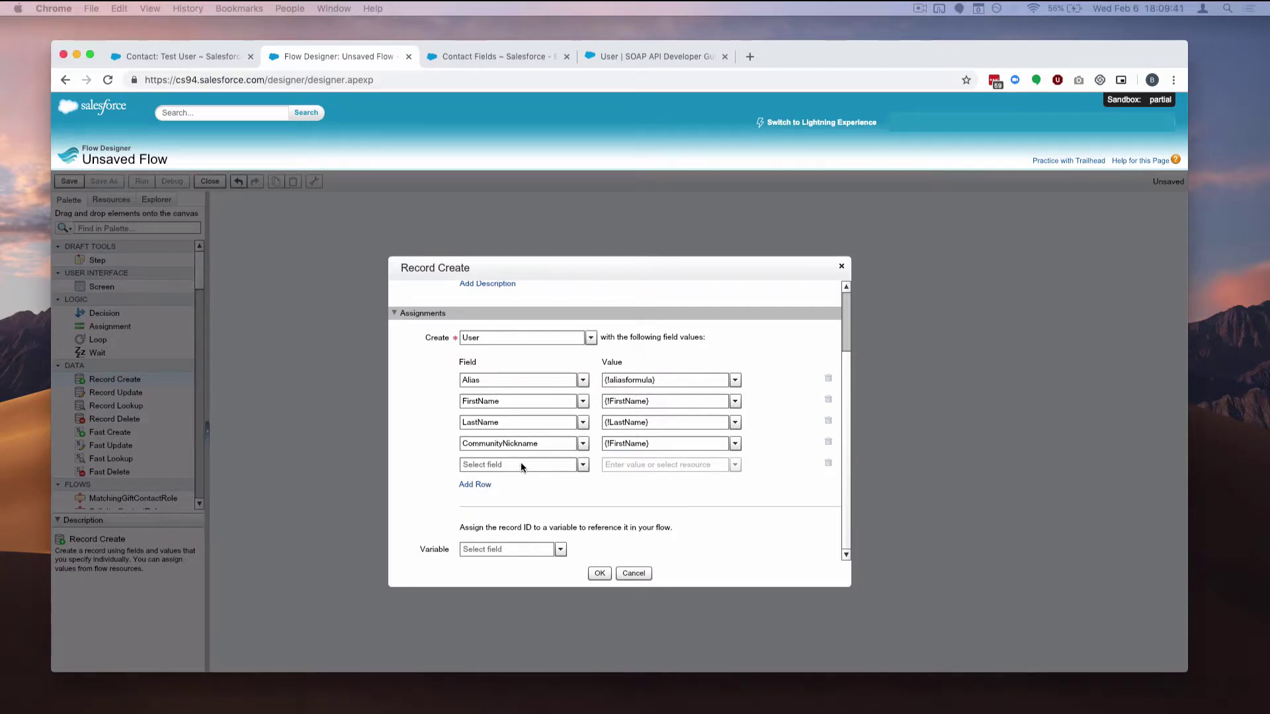
pyautogui.click(521, 464)
pyautogui.write('Contact')
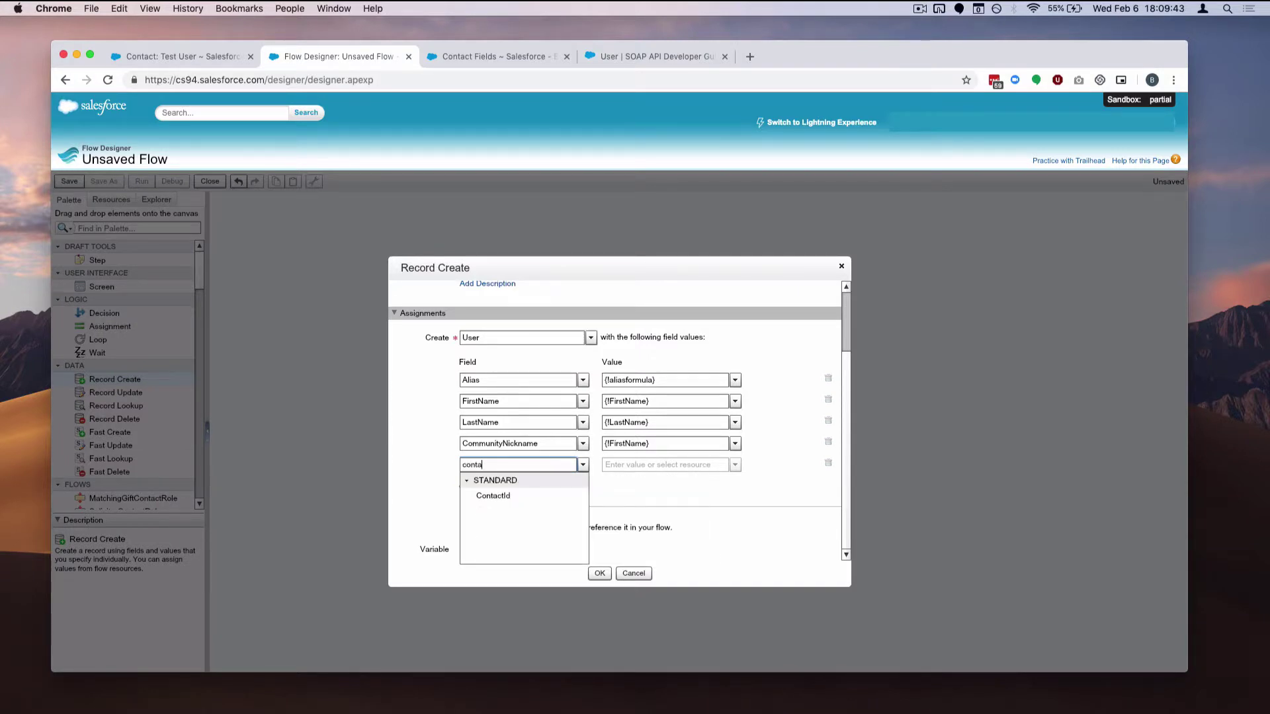
pyautogui.click(533, 497)
# Assign ContactId a new Input and Output variable named ContactId, then add a blank row
pyautogui.click(705, 467)
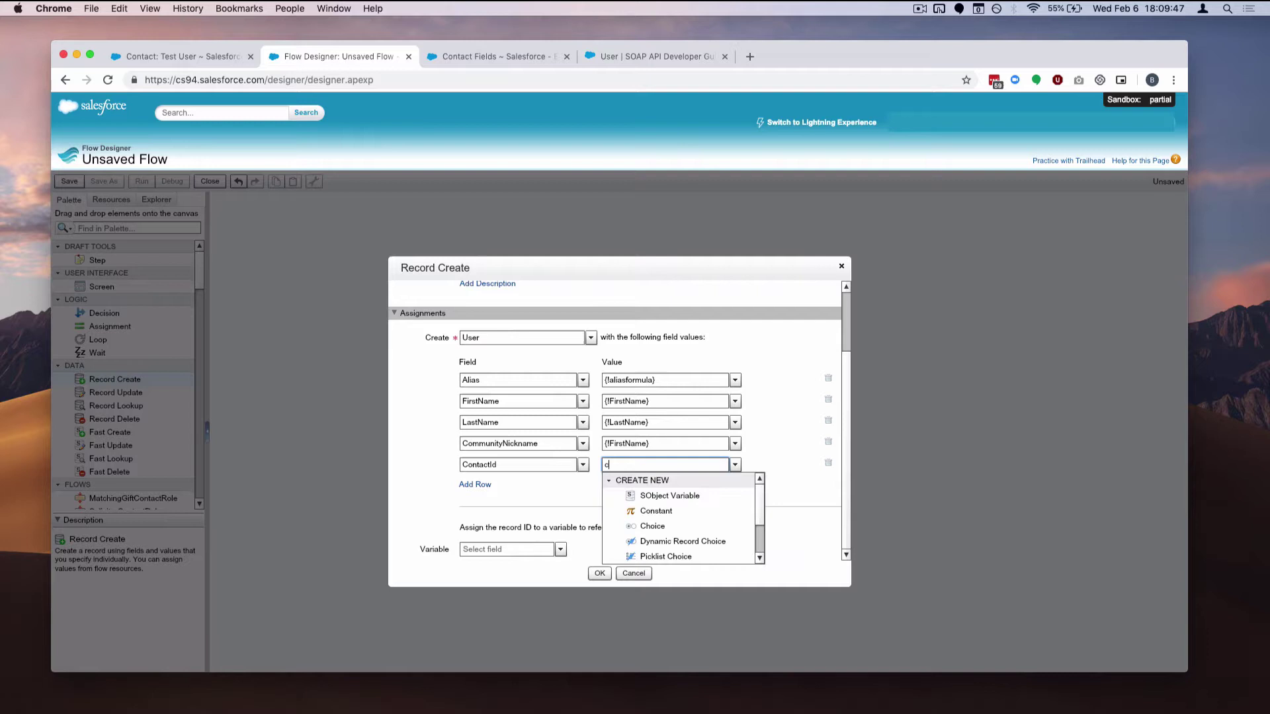
pyautogui.press('BackSpace')
pyautogui.click(735, 465)
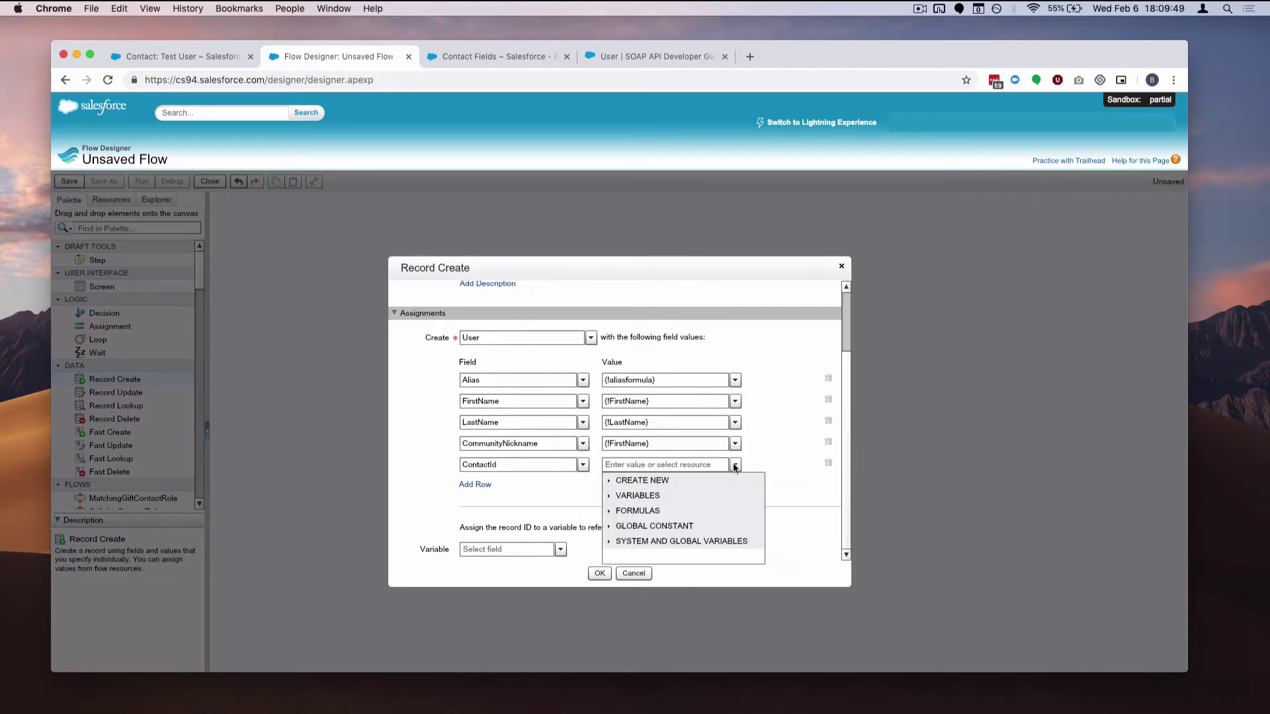
pyautogui.click(610, 481)
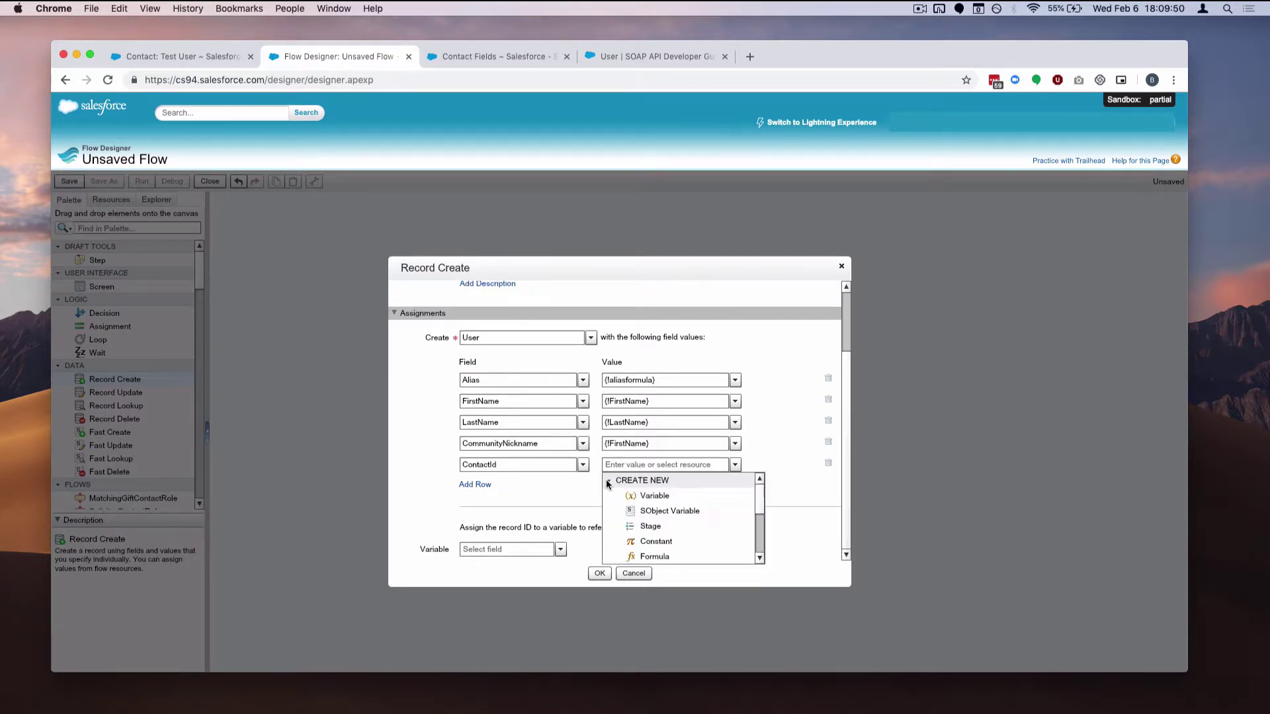
pyautogui.click(672, 499)
pyautogui.write('C')
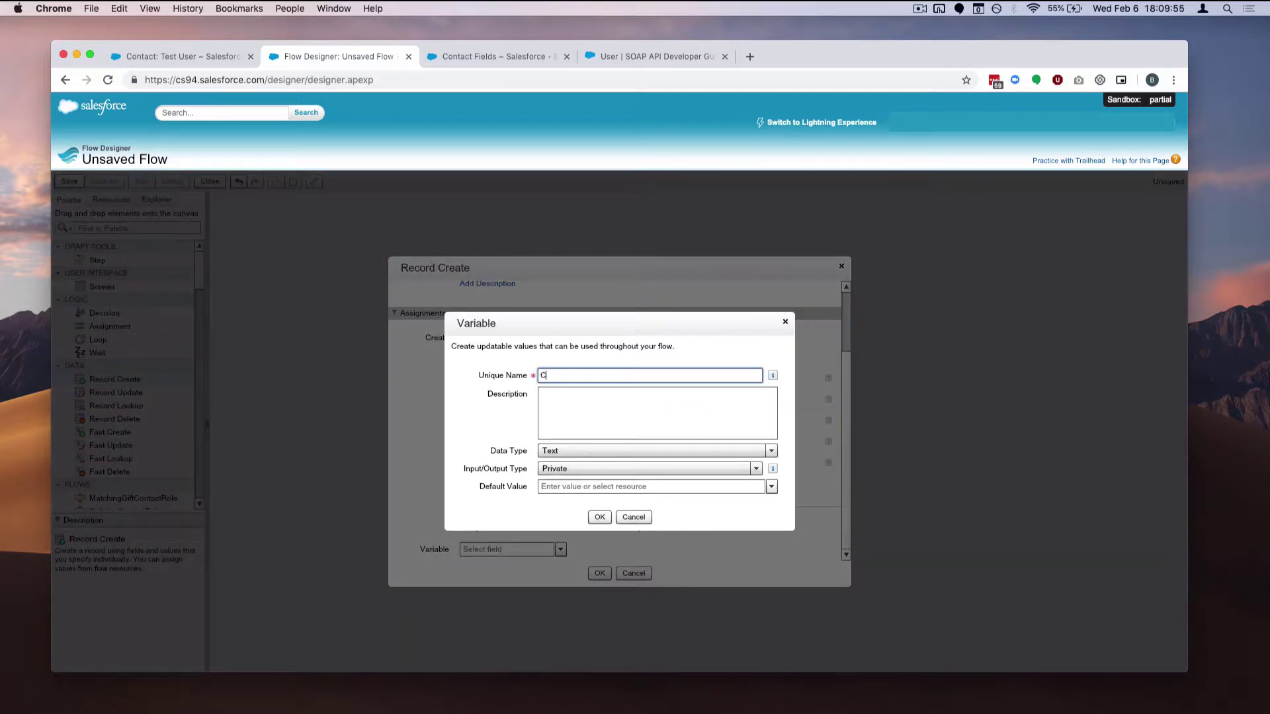
pyautogui.write('ontactId')
pyautogui.click(605, 469)
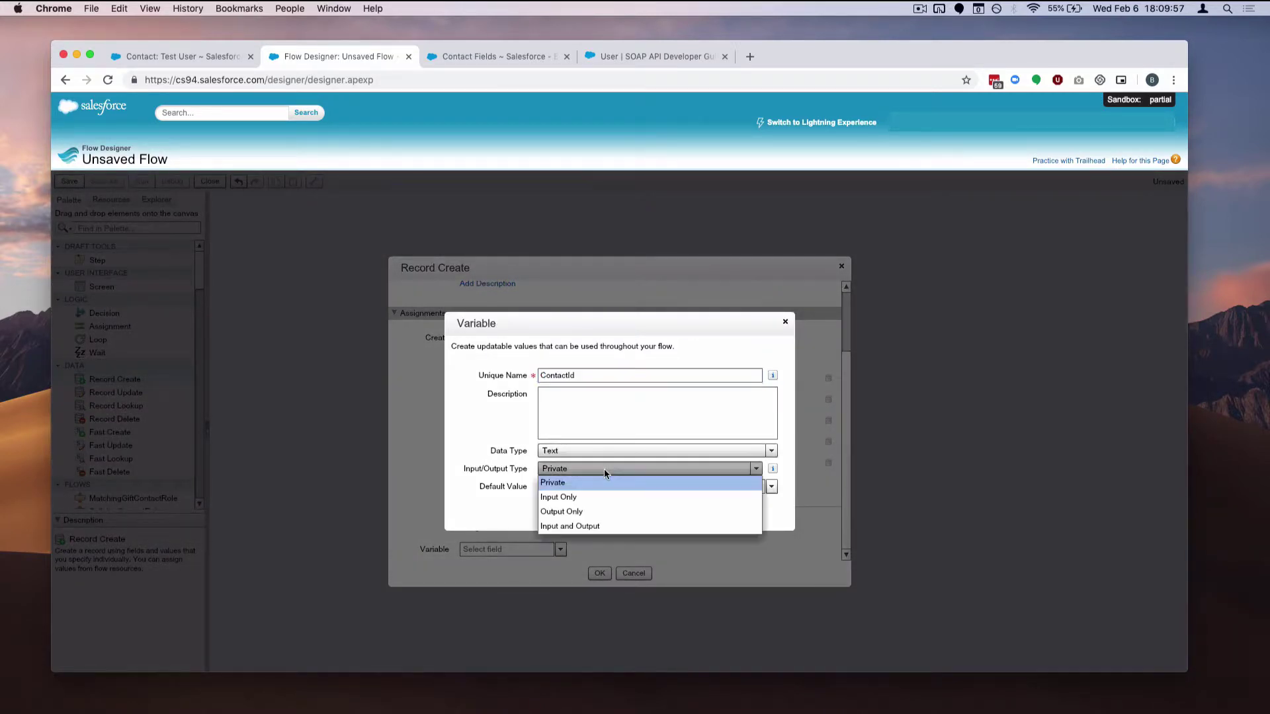
pyautogui.click(603, 528)
pyautogui.click(599, 517)
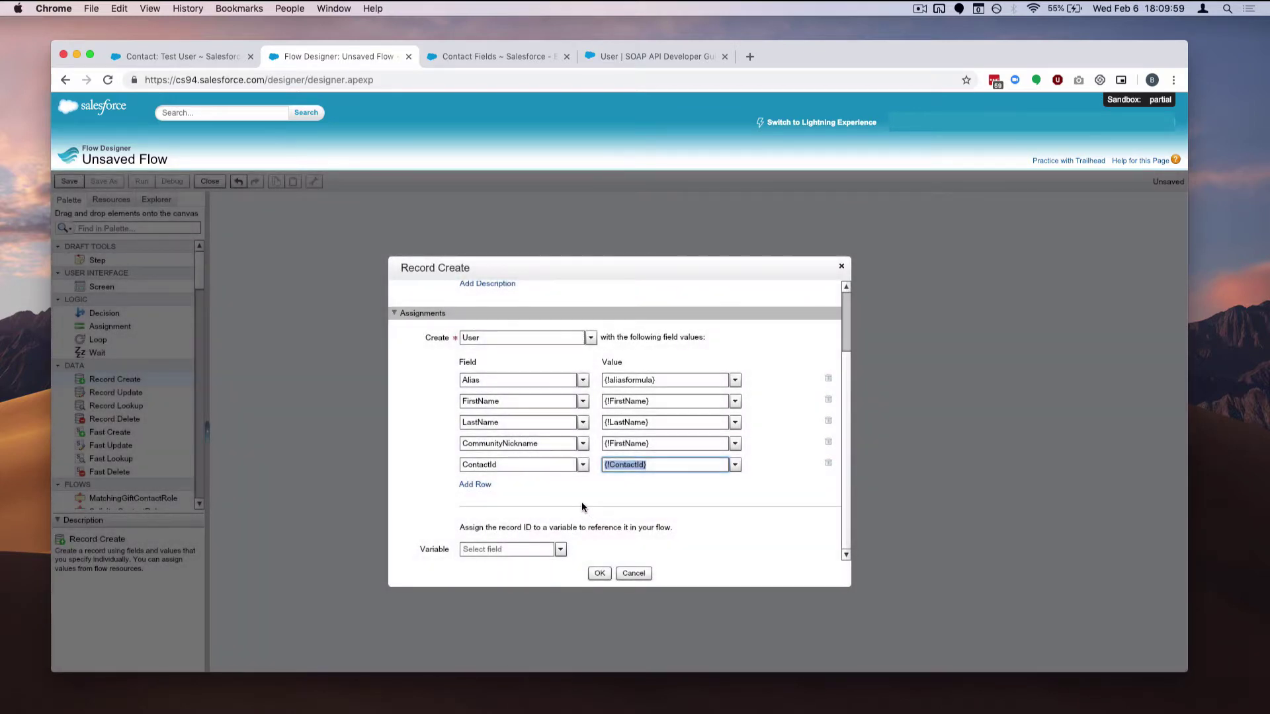
pyautogui.click(474, 484)
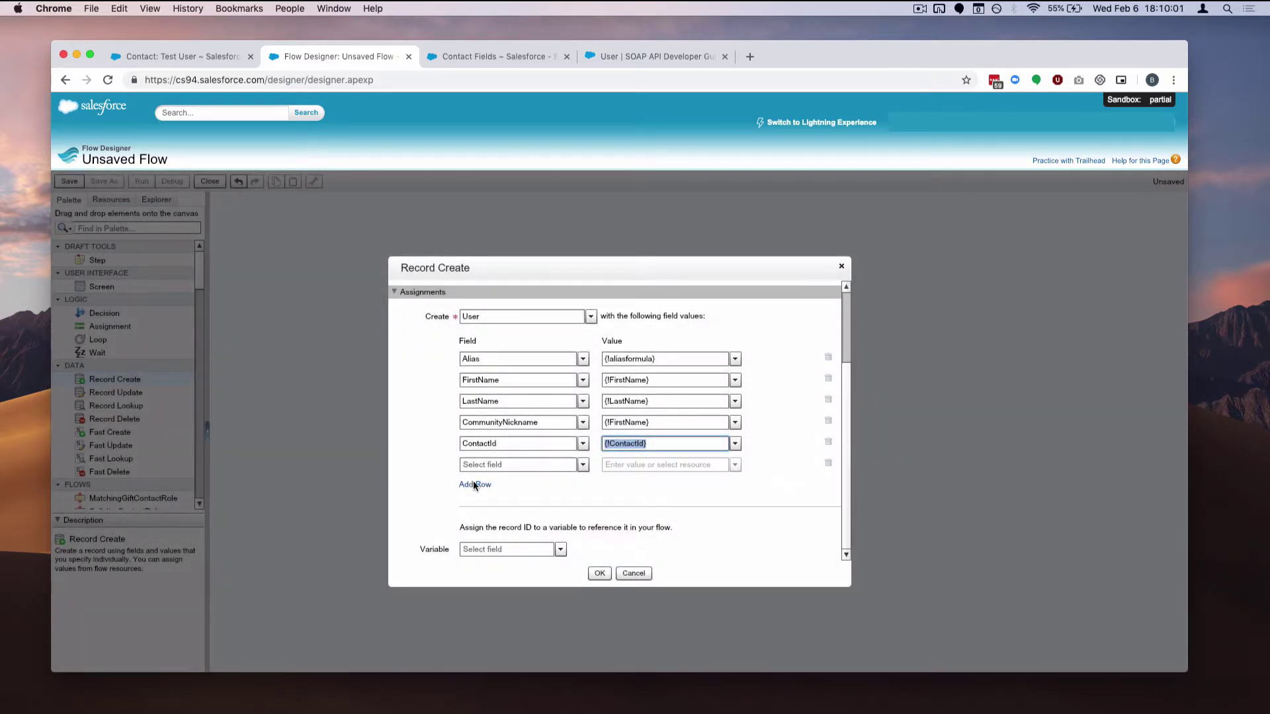
pyautogui.click(520, 463)
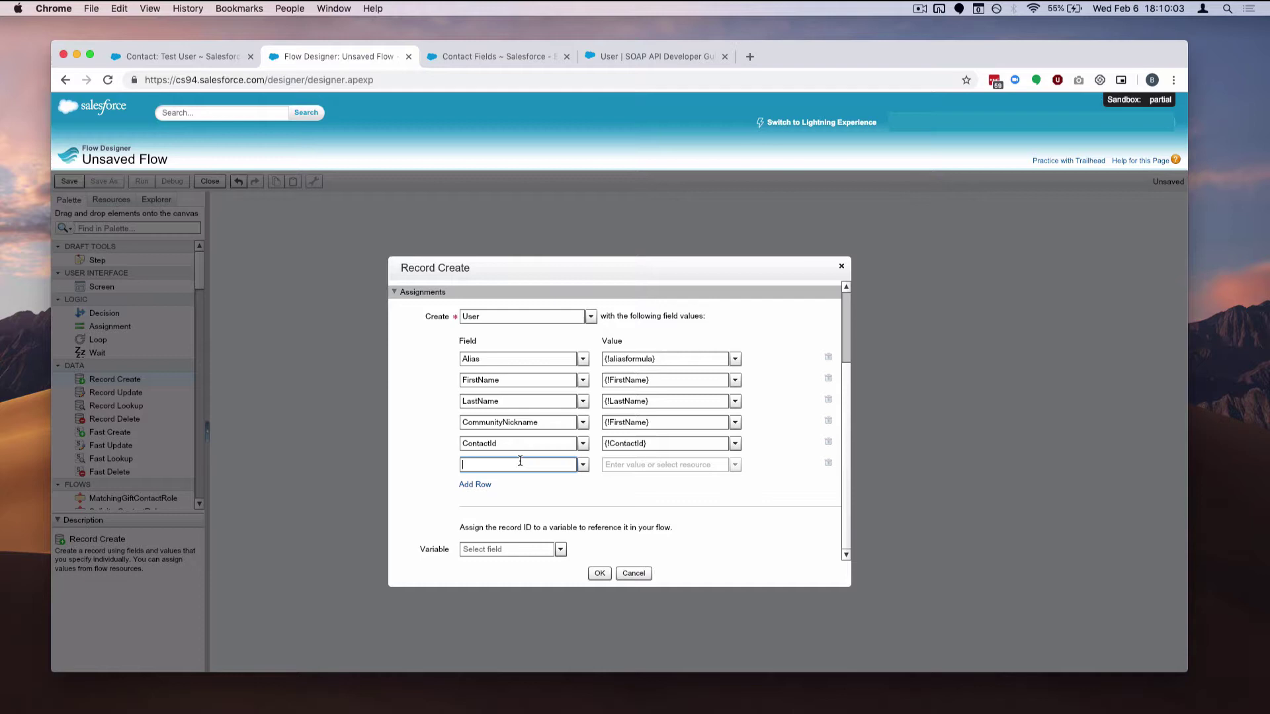
# Map Email to a new Input and Output variable {!username}, then add a seventh row
pyautogui.write('email')
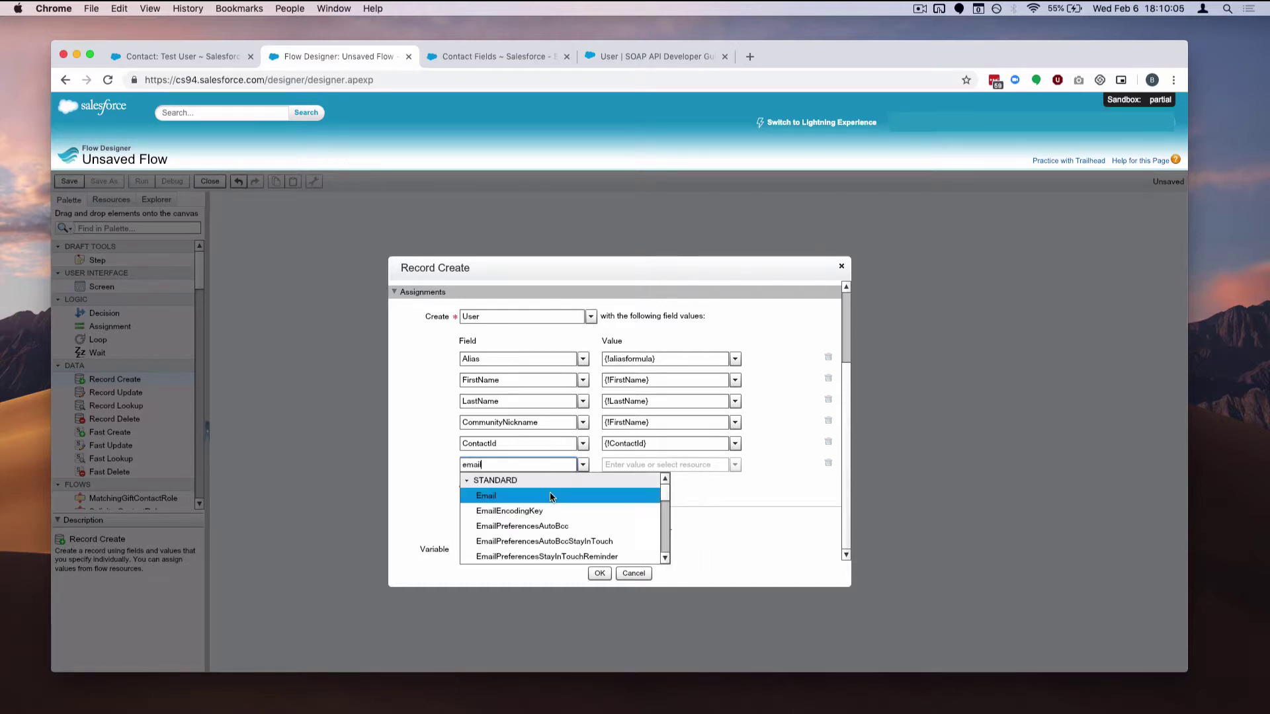
pyautogui.click(549, 496)
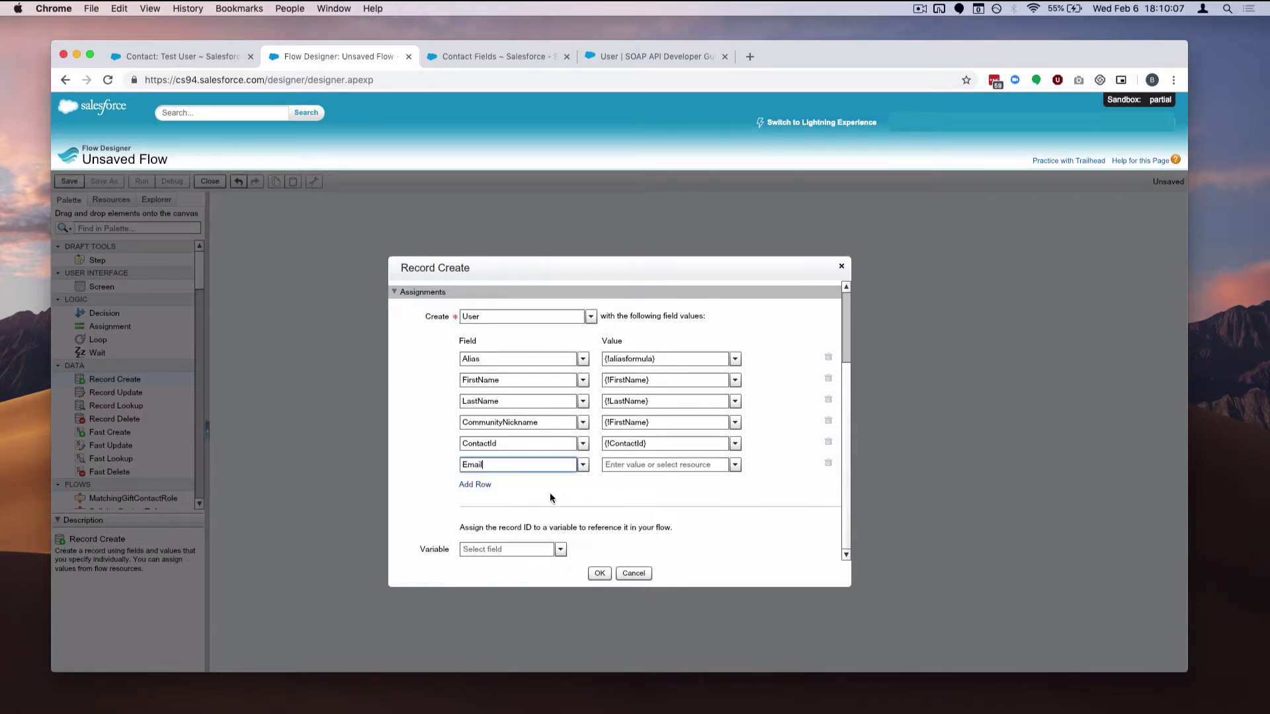
pyautogui.click(629, 467)
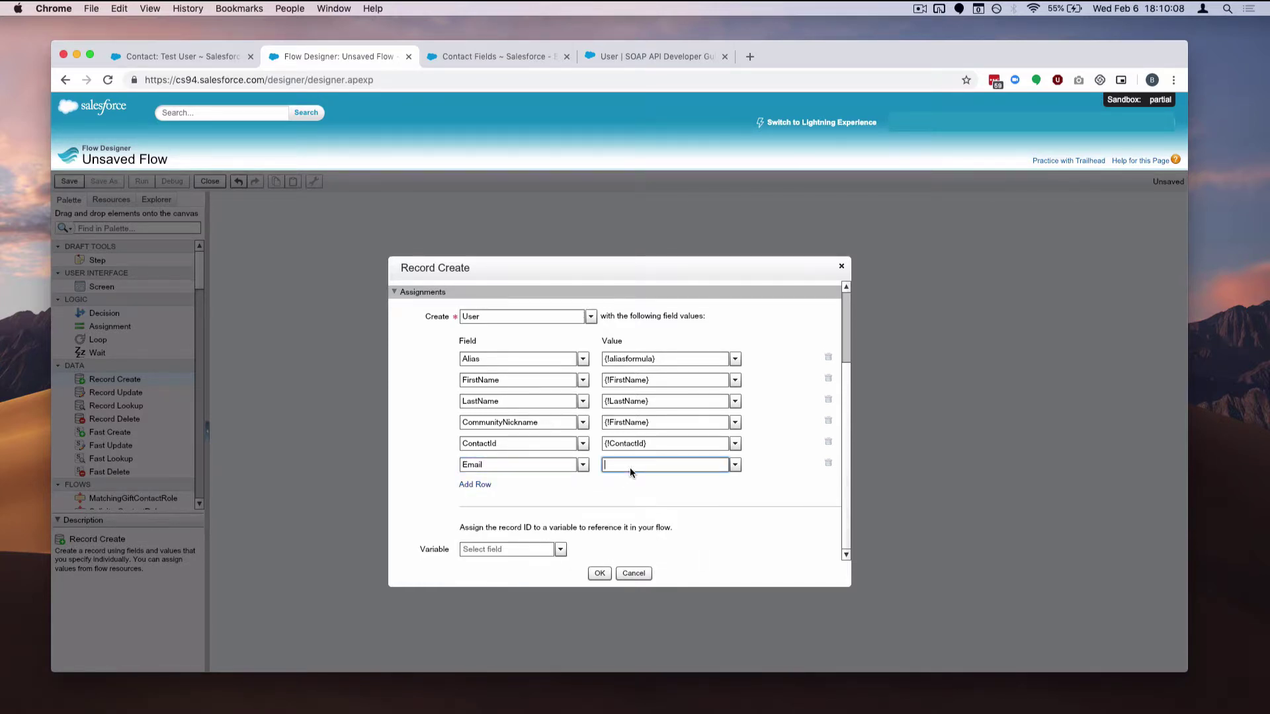
pyautogui.click(734, 464)
pyautogui.click(678, 477)
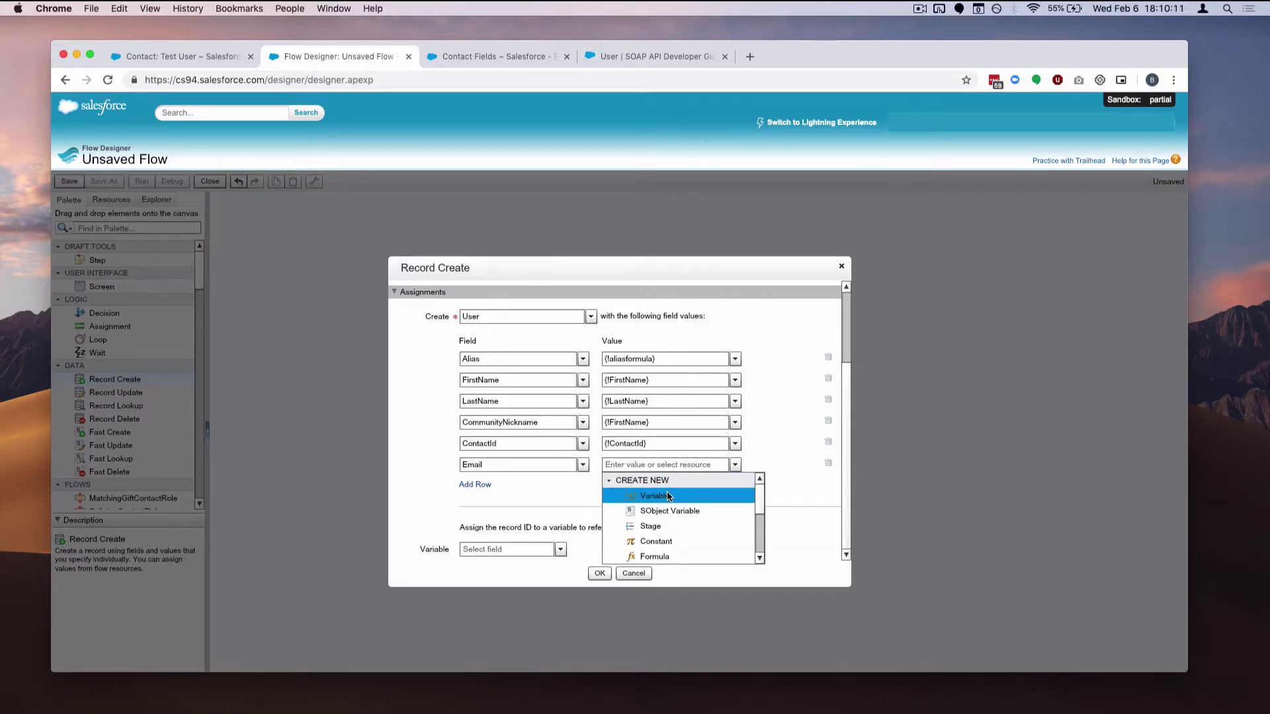
pyautogui.click(666, 491)
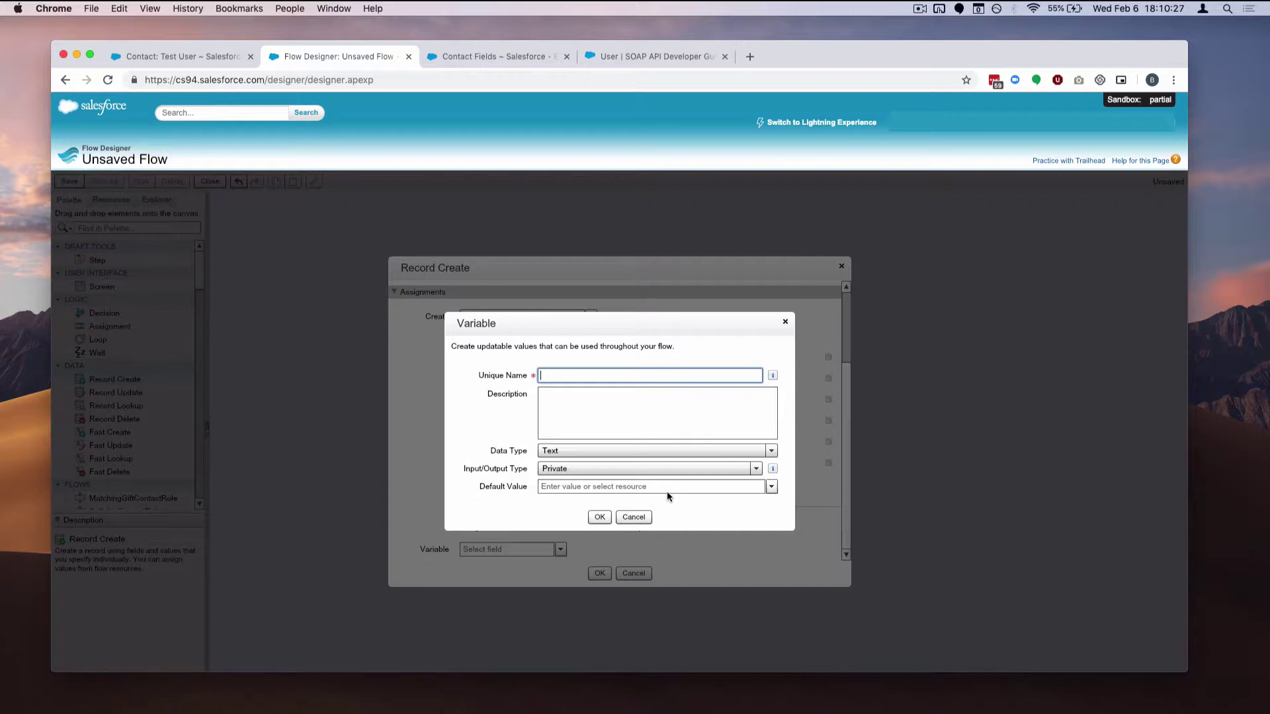
pyautogui.write('username')
pyautogui.click(575, 471)
pyautogui.click(582, 530)
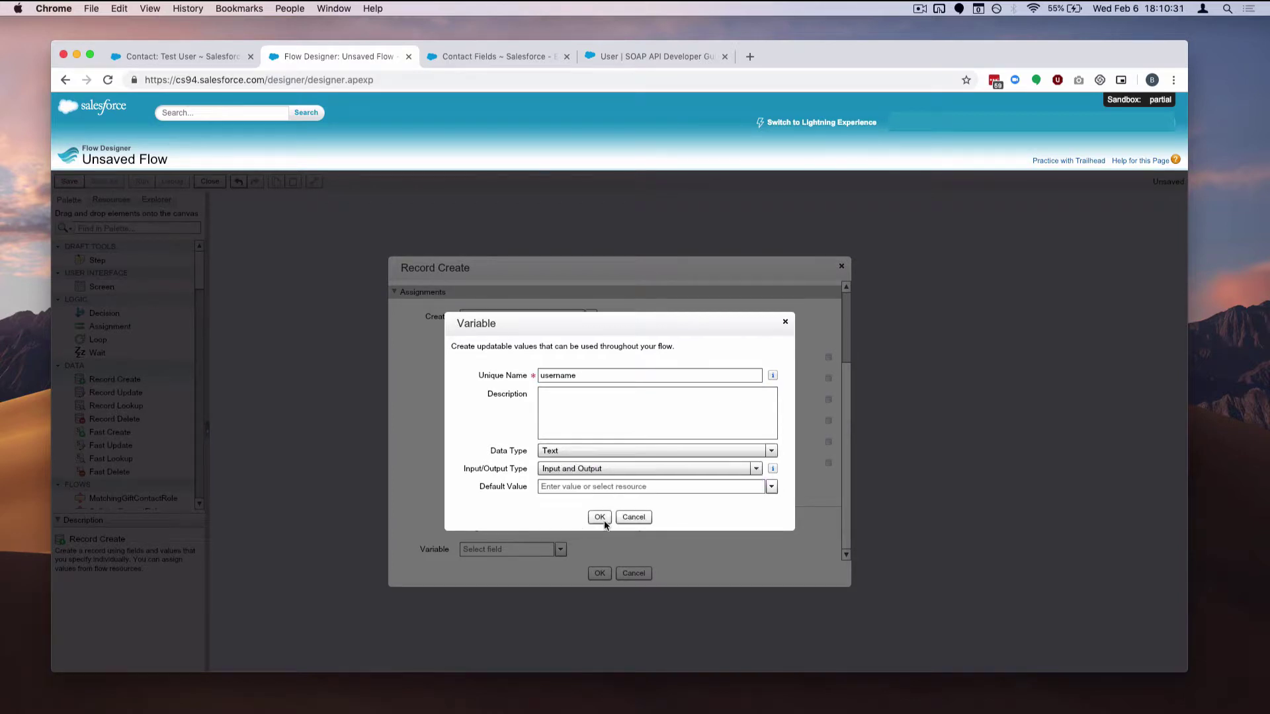
pyautogui.click(602, 519)
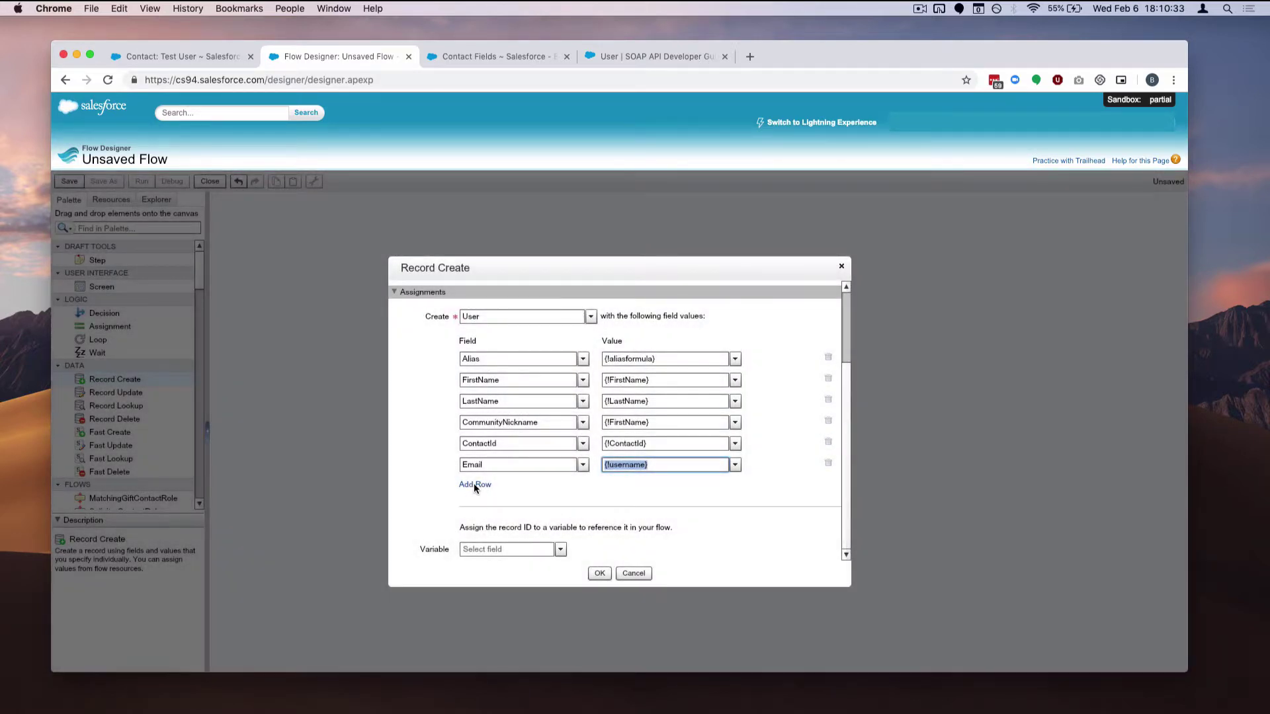
pyautogui.click(475, 485)
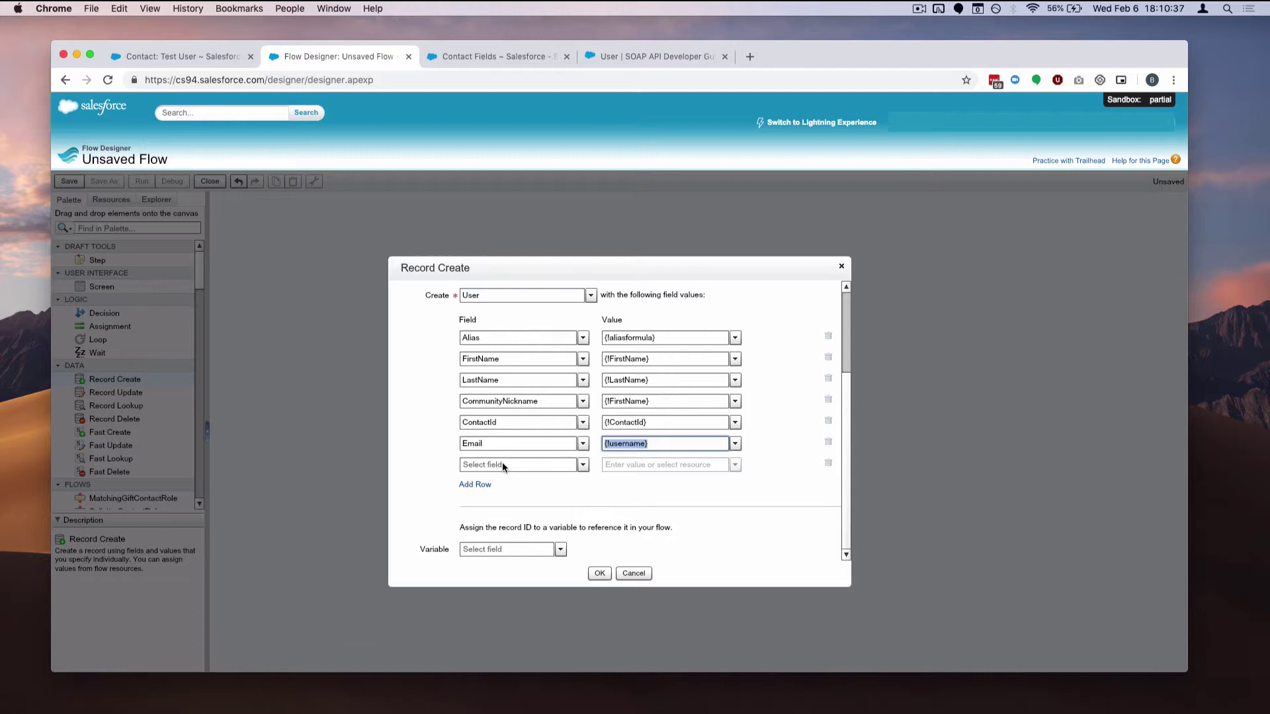
# Set EmailEncodingKey to ISO-8859-1 and add another row
pyautogui.click(502, 462)
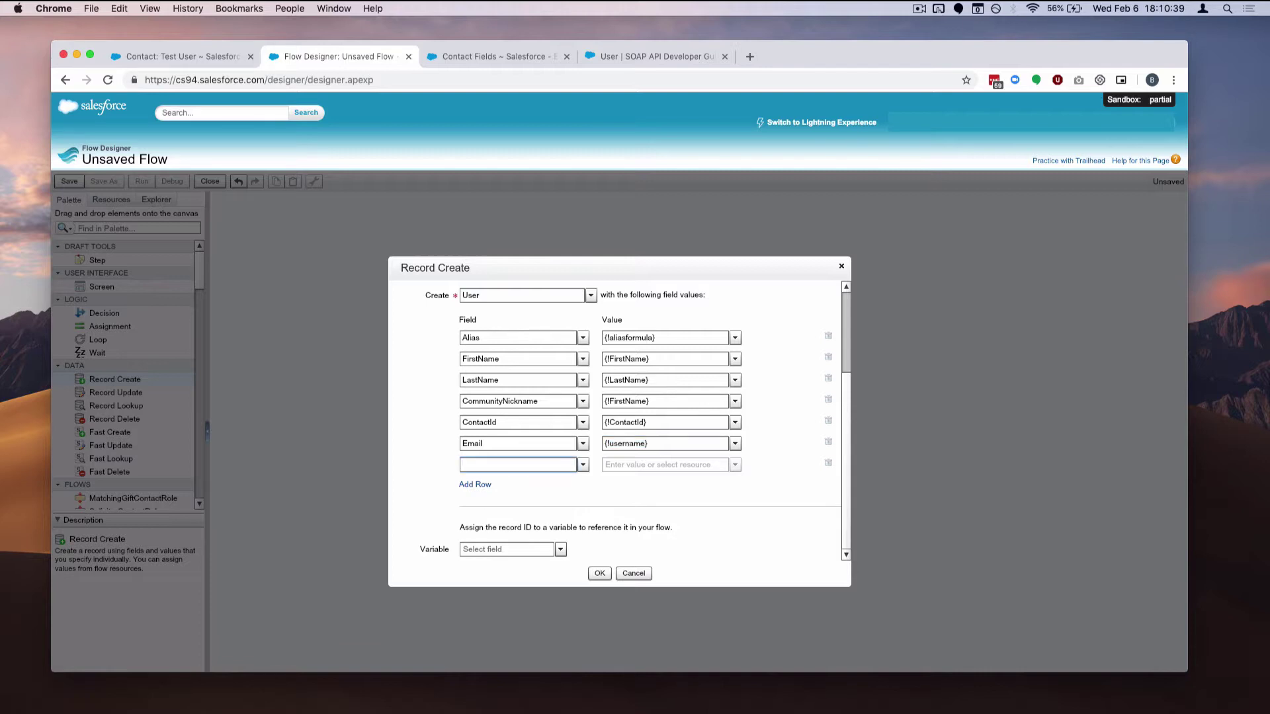
pyautogui.write('email')
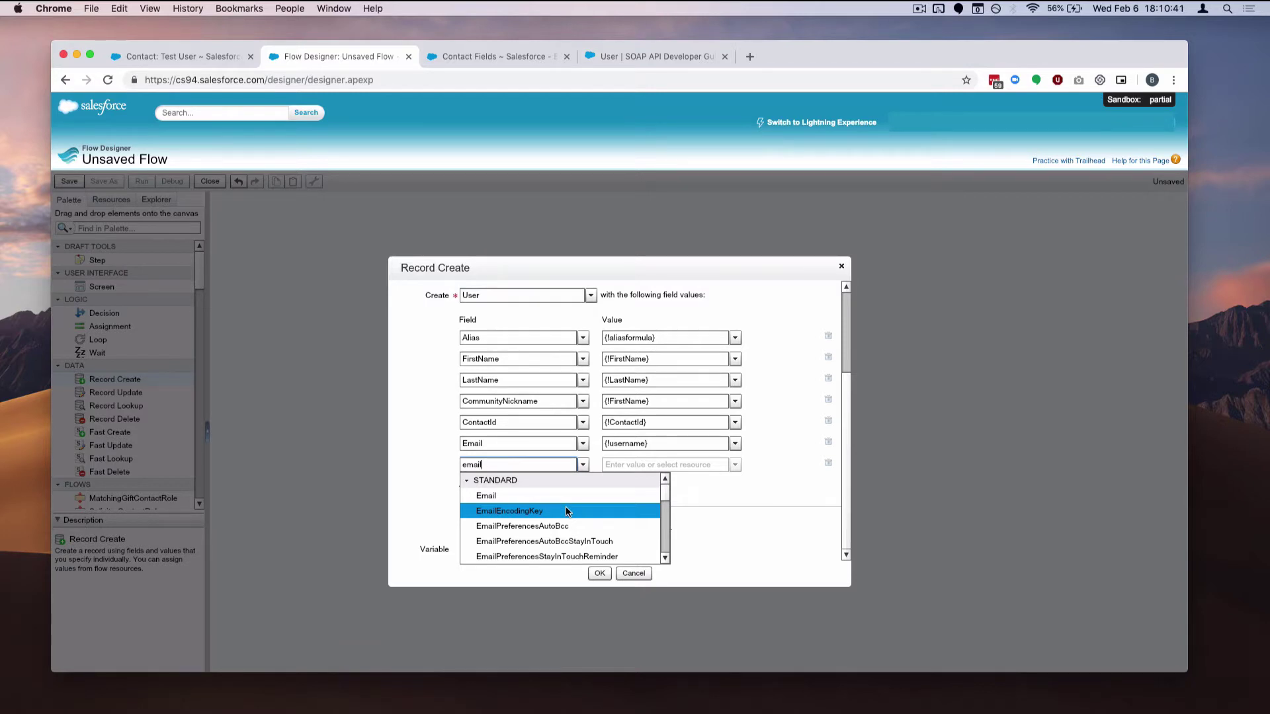
pyautogui.click(567, 512)
pyautogui.click(737, 465)
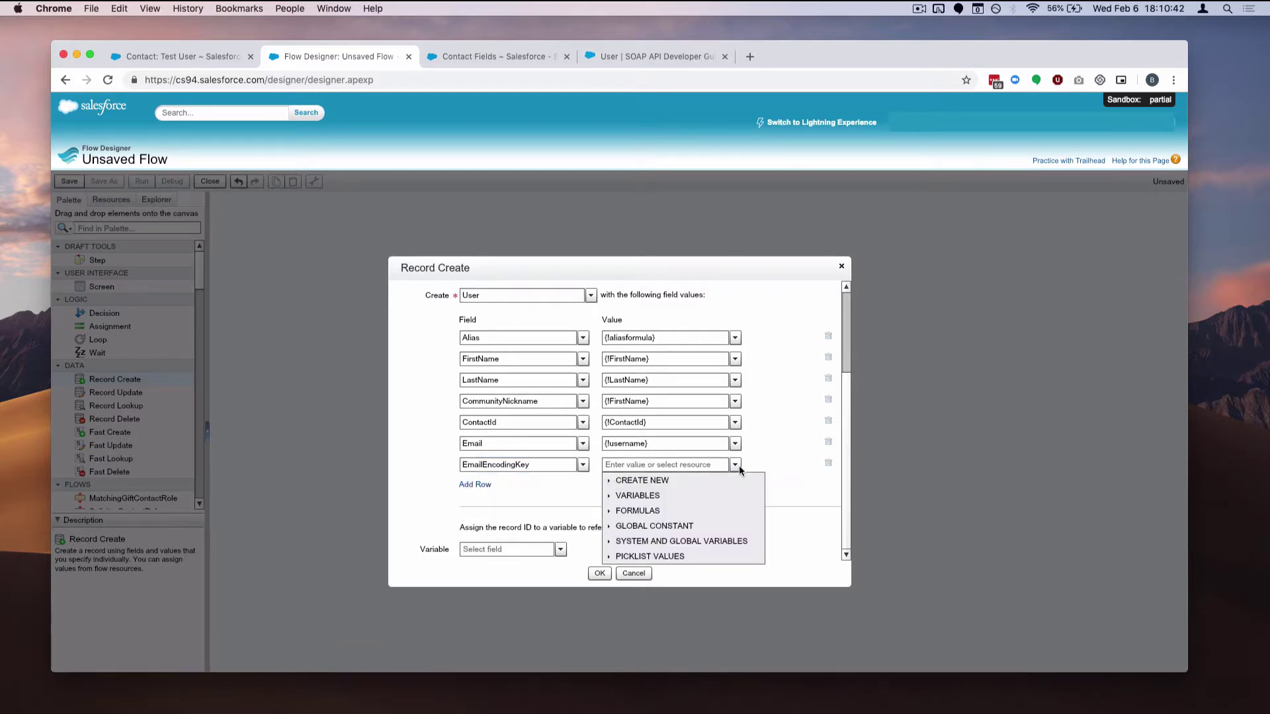
pyautogui.click(613, 556)
pyautogui.moveTo(762, 503); pyautogui.dragTo(760, 527)
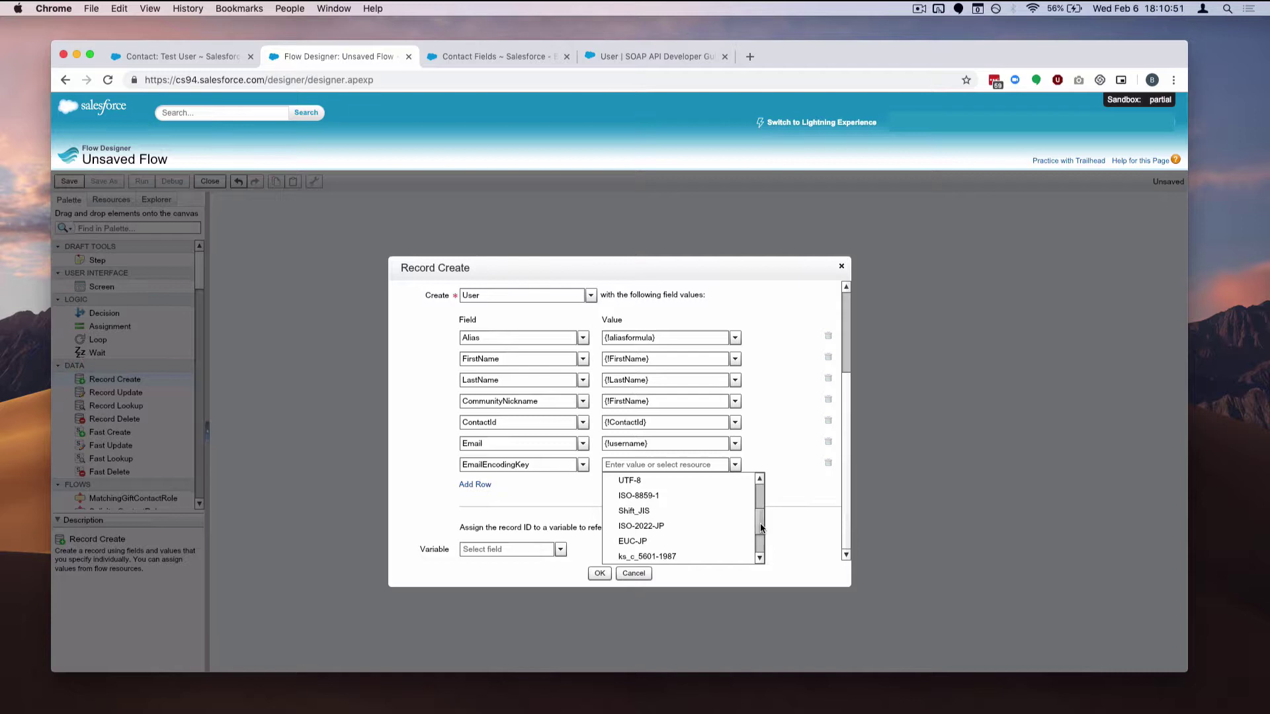
pyautogui.click(711, 498)
pyautogui.click(479, 485)
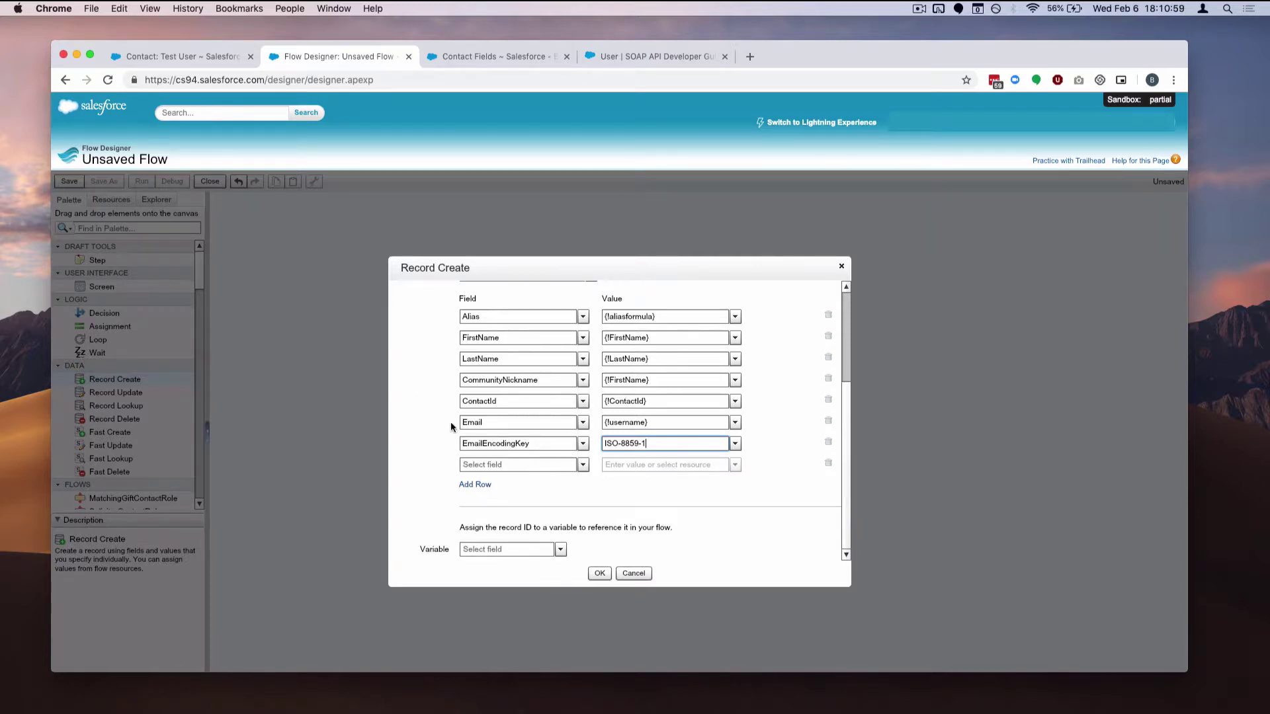
# Set LanguageLocaleKey to the en_US picklist value and add another row
pyautogui.click(496, 466)
pyautogui.write('langu')
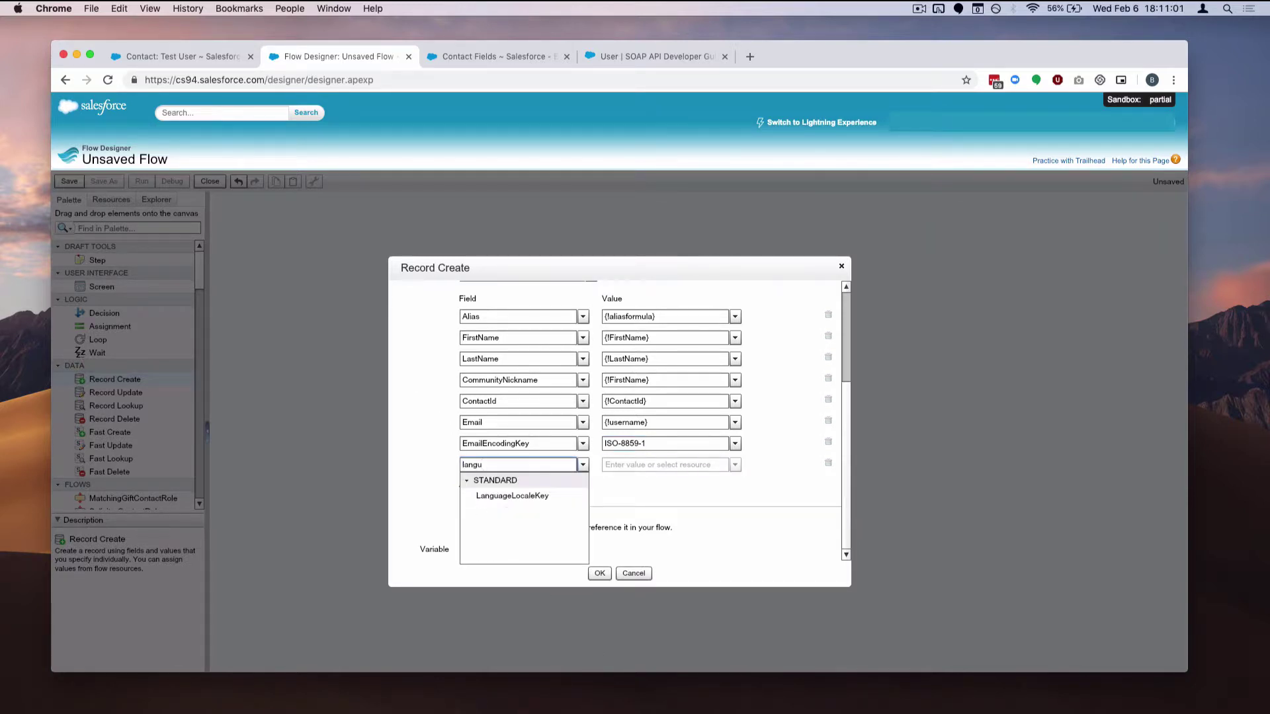
pyautogui.click(533, 496)
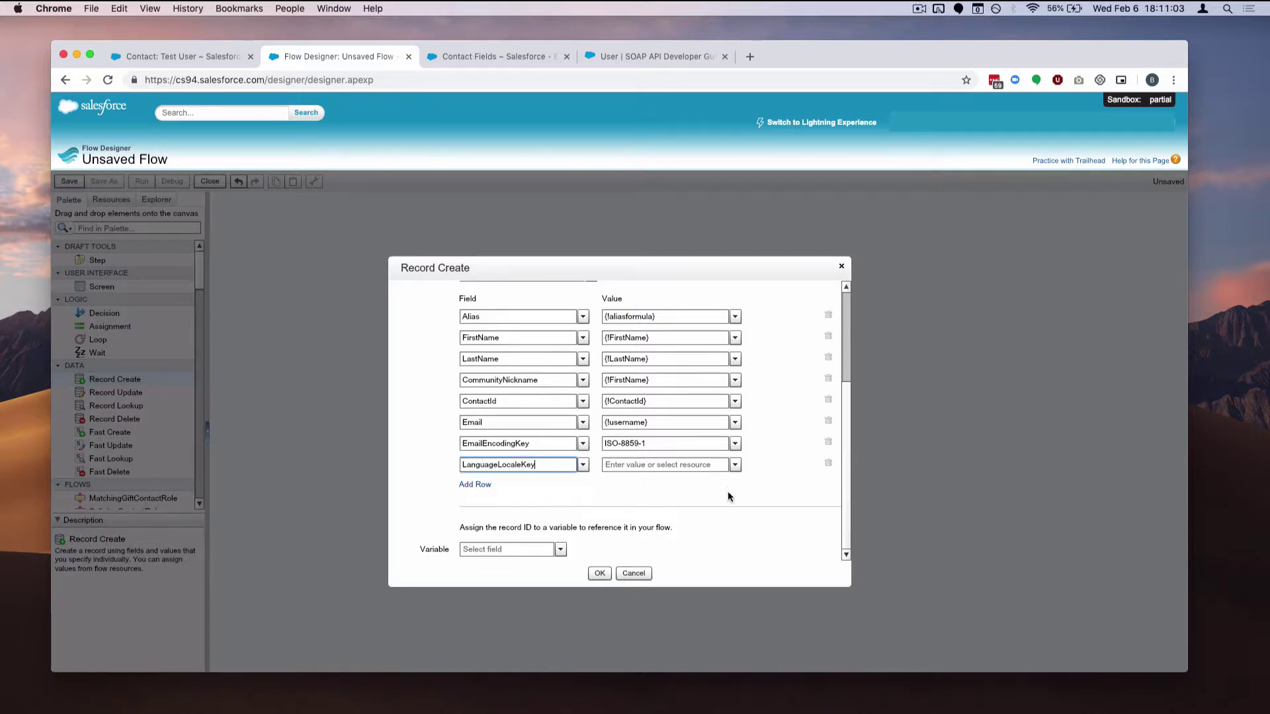
pyautogui.click(735, 465)
pyautogui.click(610, 557)
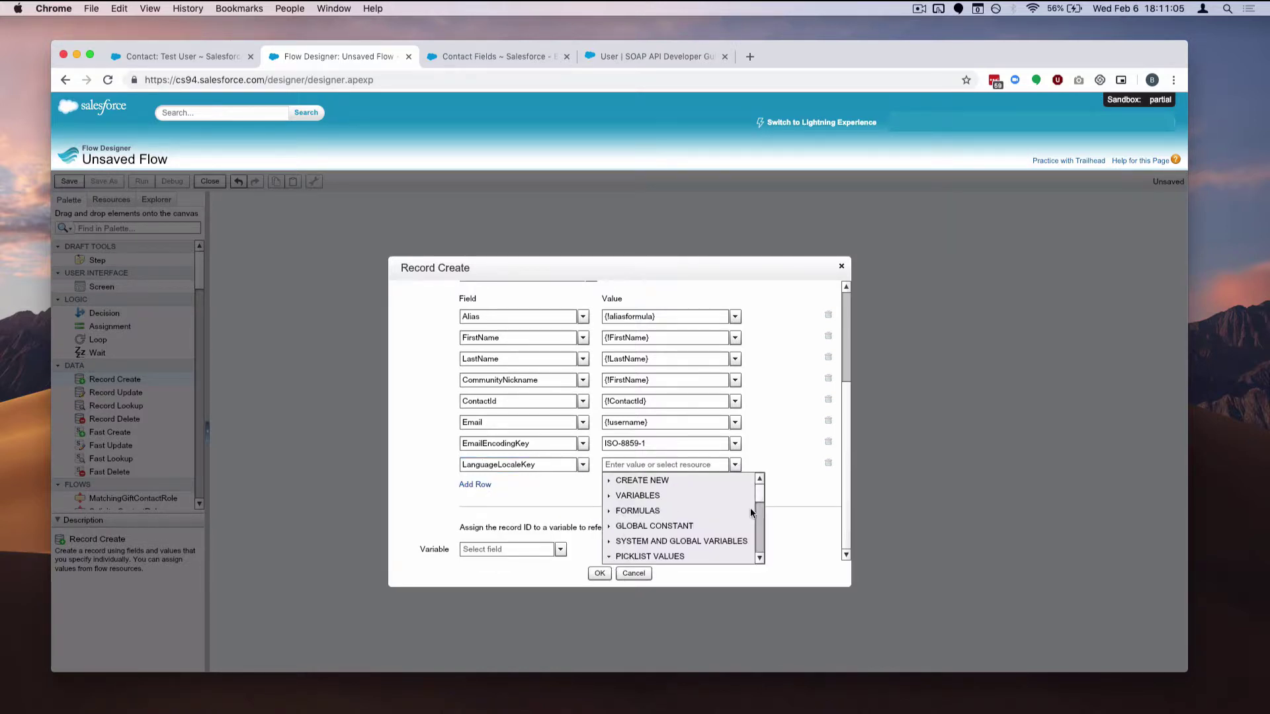
pyautogui.scroll(-3, 762, 507)
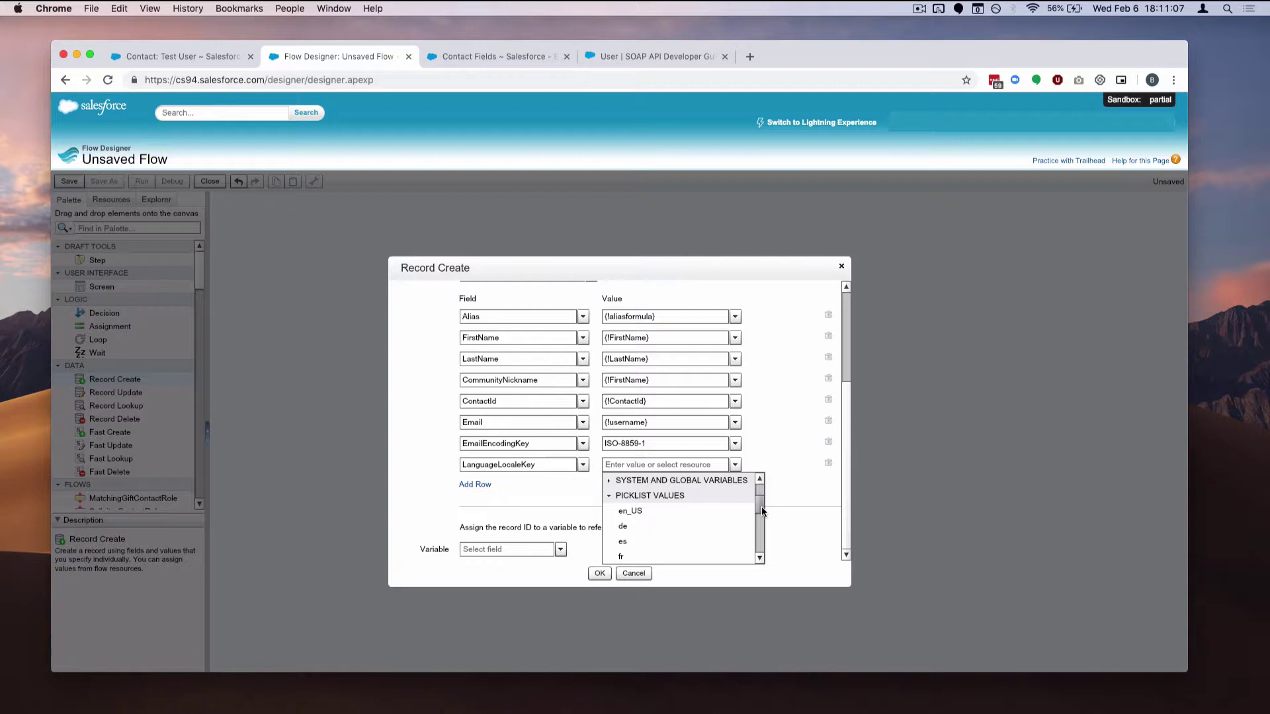
pyautogui.click(683, 509)
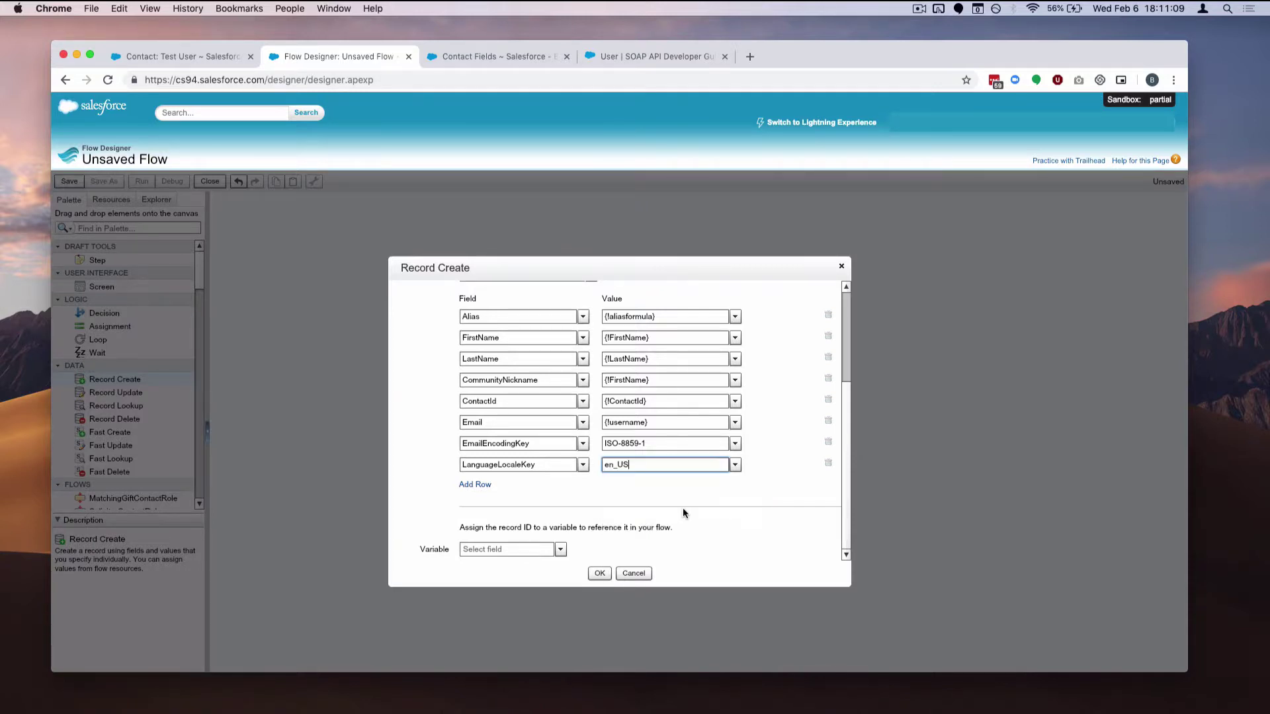
pyautogui.click(478, 486)
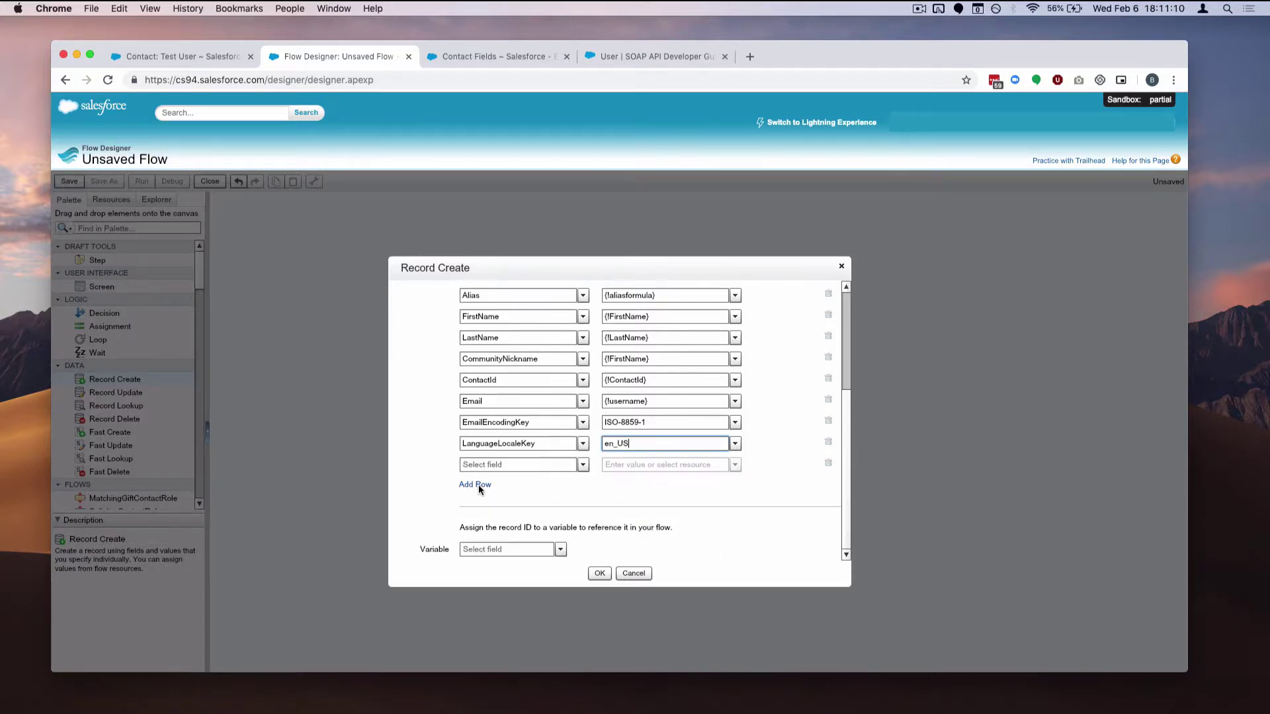
# Set LocaleSidKey to the en_US picklist value and add another row
pyautogui.click(532, 466)
pyautogui.write('lcale')
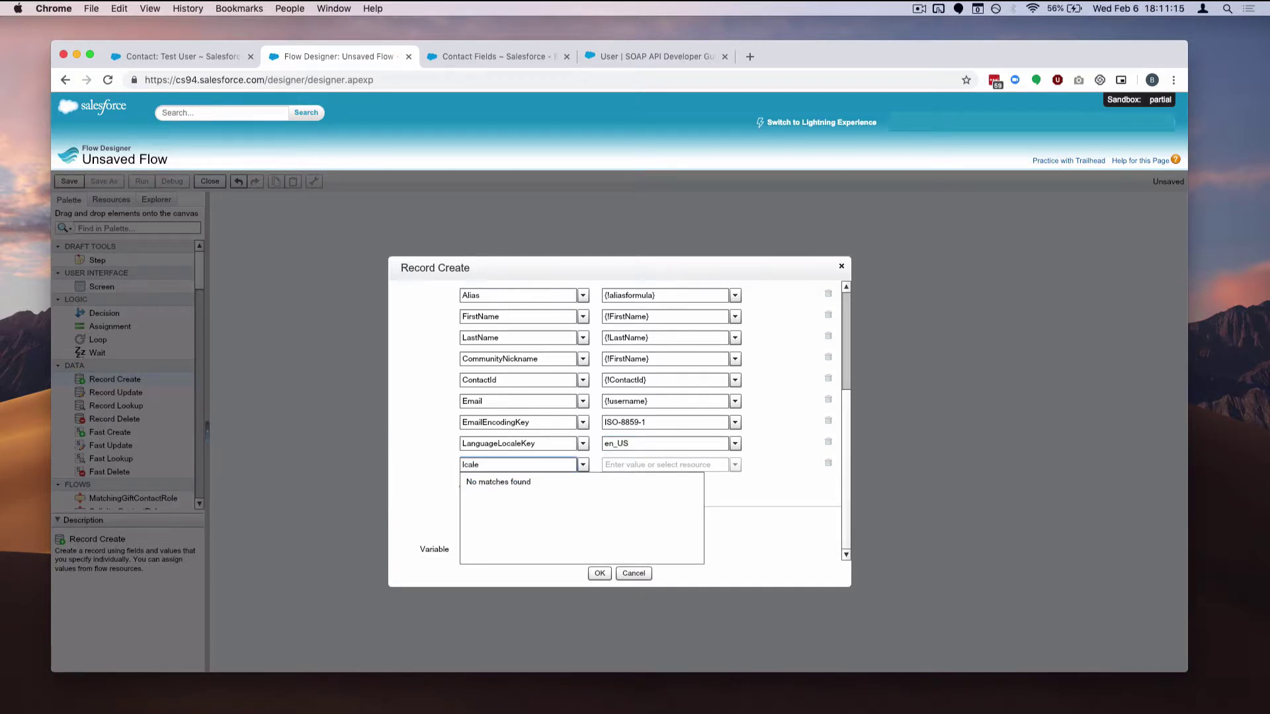
pyautogui.press('super+a')
pyautogui.write('locale')
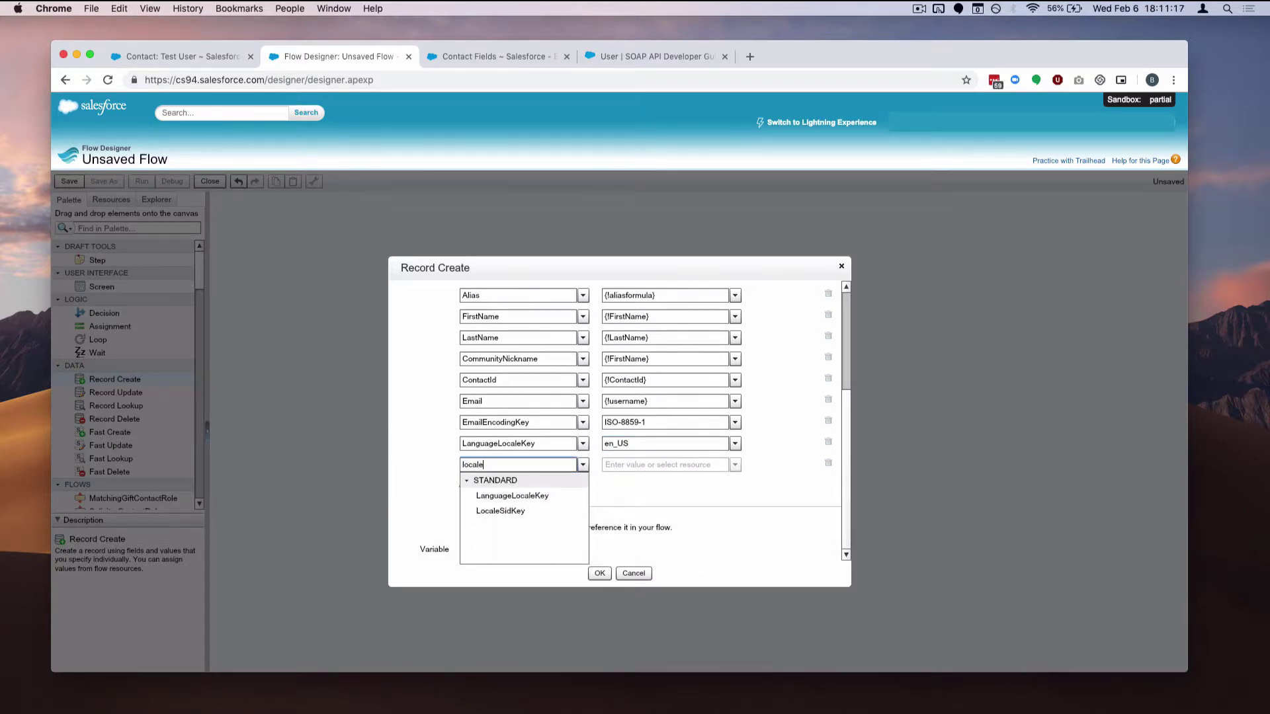
pyautogui.click(554, 513)
pyautogui.click(735, 465)
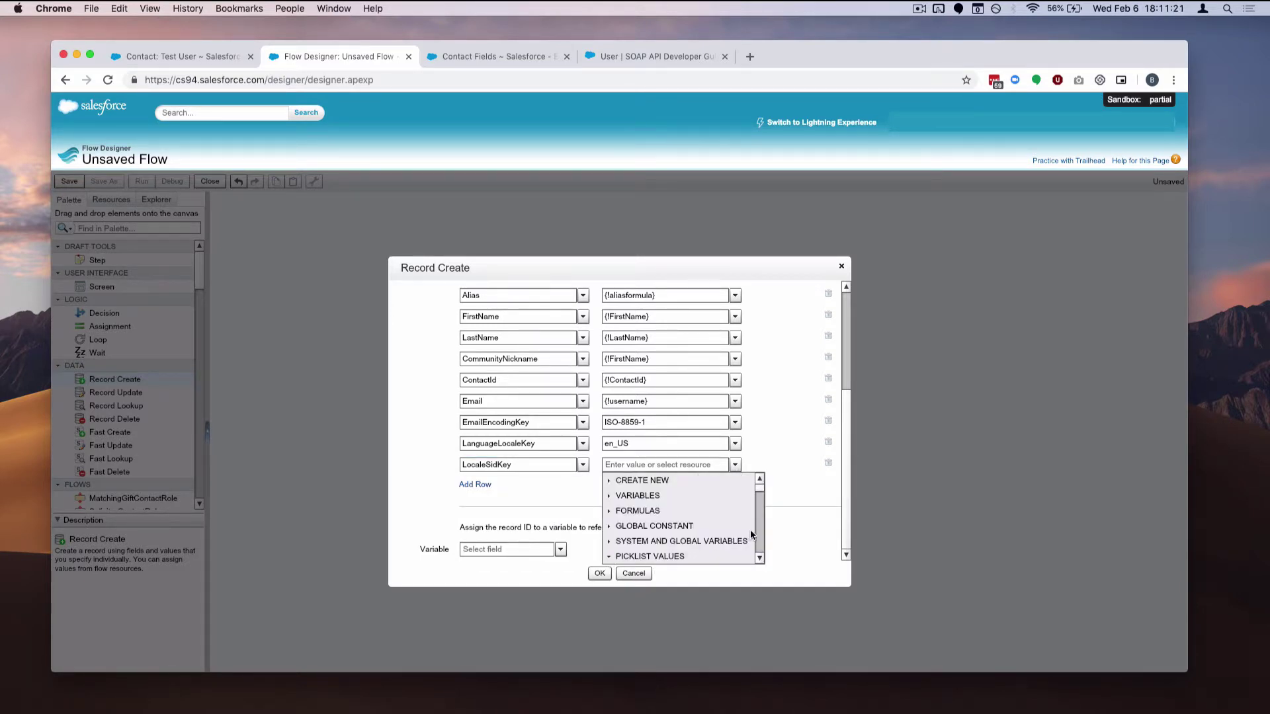
pyautogui.click(759, 559)
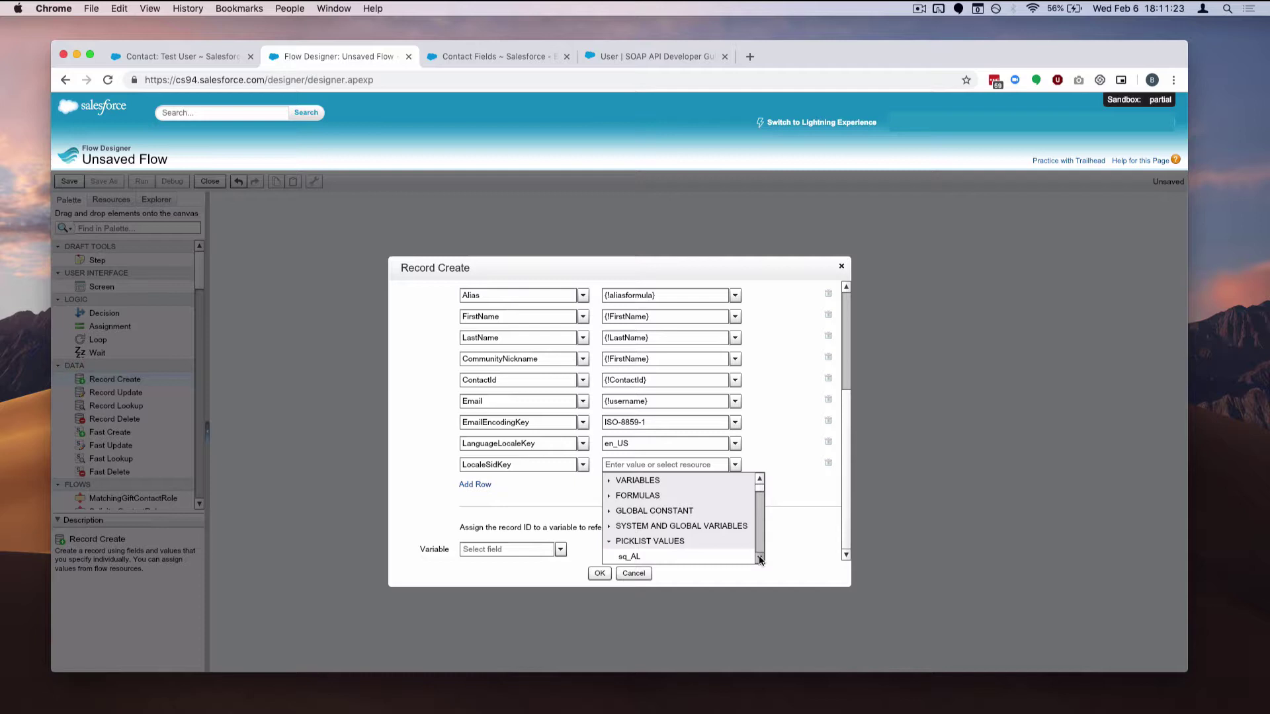
pyautogui.scroll(-13, 759, 559)
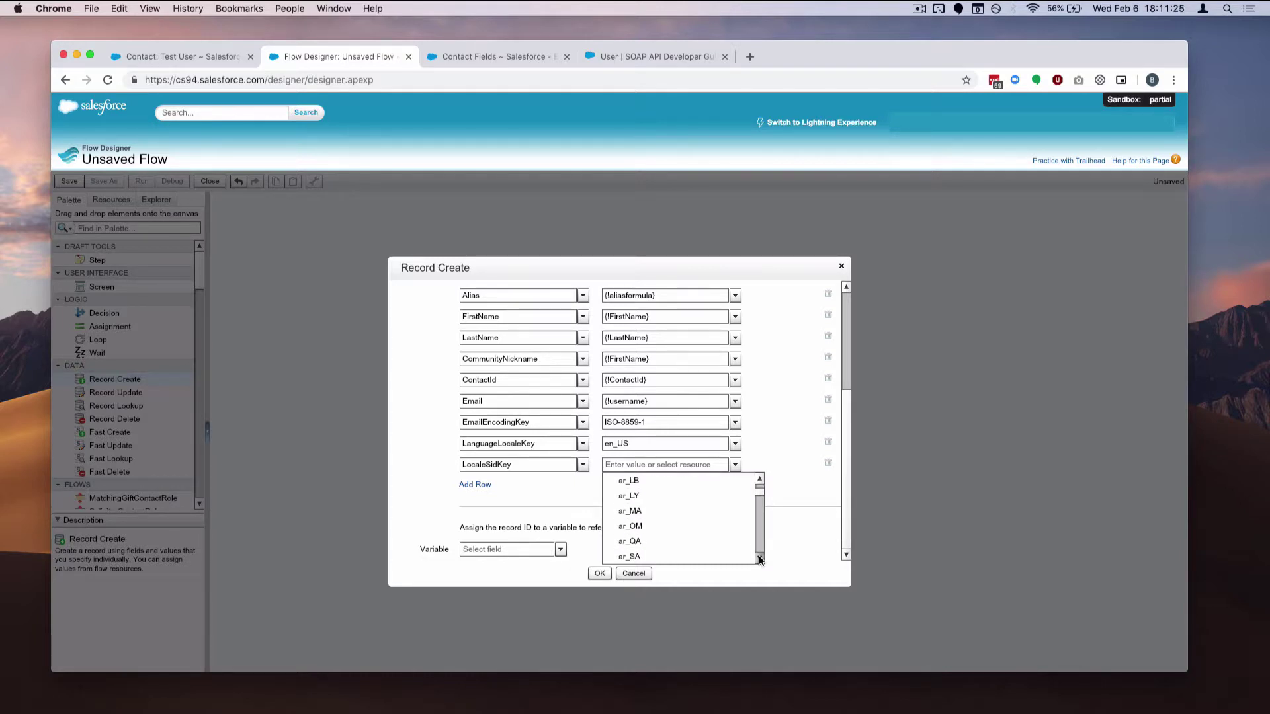
pyautogui.scroll(-10, 759, 559)
pyautogui.scroll(-10, 759, 559)
pyautogui.scroll(-10, 759, 559)
pyautogui.scroll(-10, 760, 560)
pyautogui.click(708, 541)
pyautogui.click(475, 485)
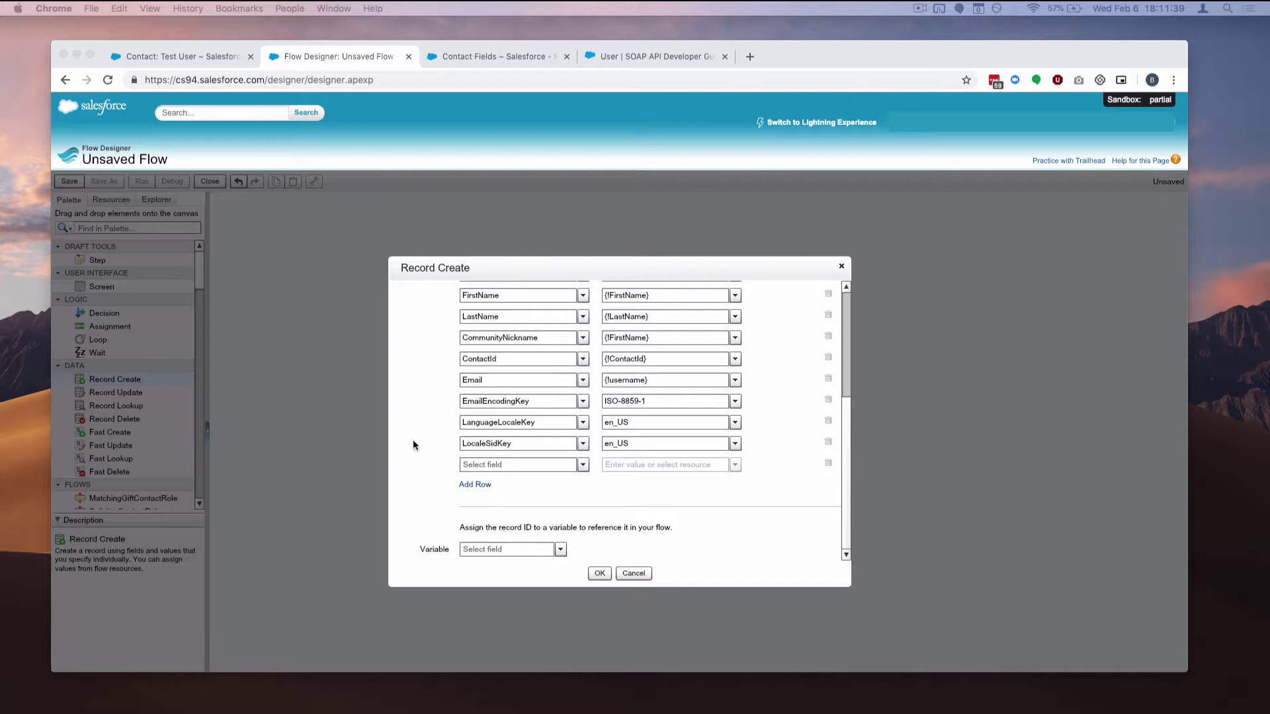
# Choose ProfileId for the new row and open the Setup home page in a new tab
pyautogui.click(513, 466)
pyautogui.click(512, 467)
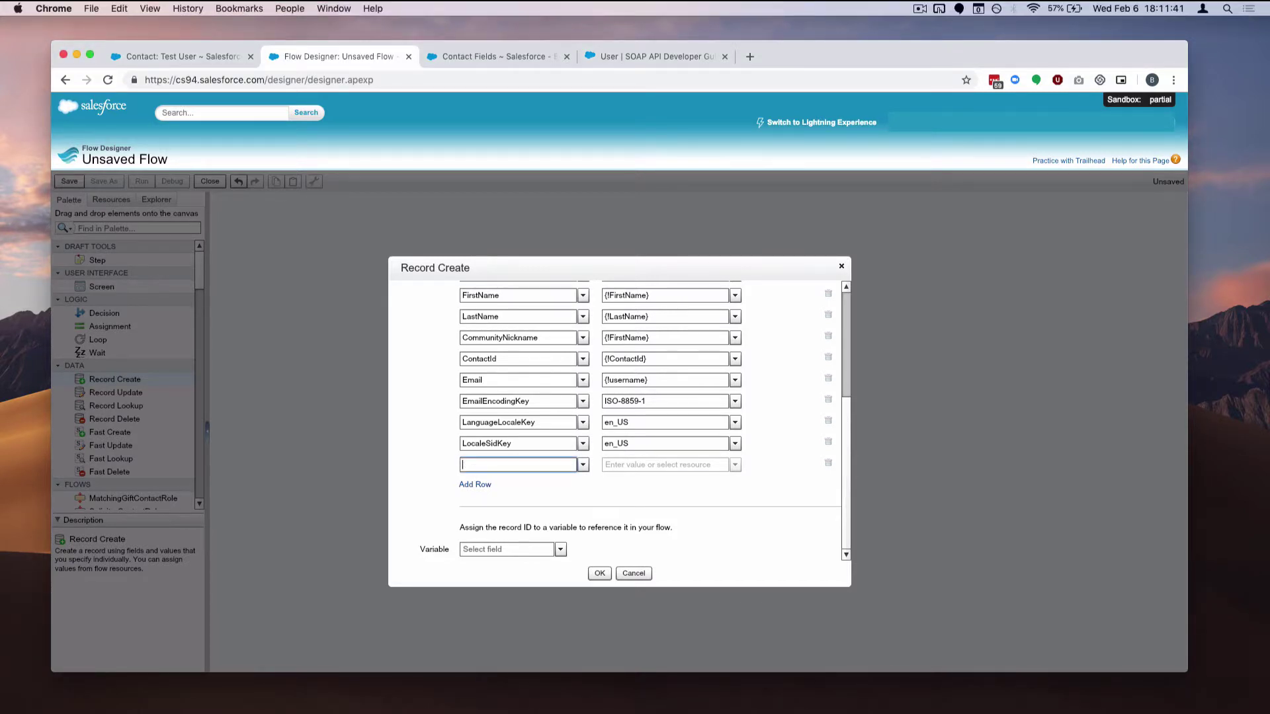
pyautogui.write('prof')
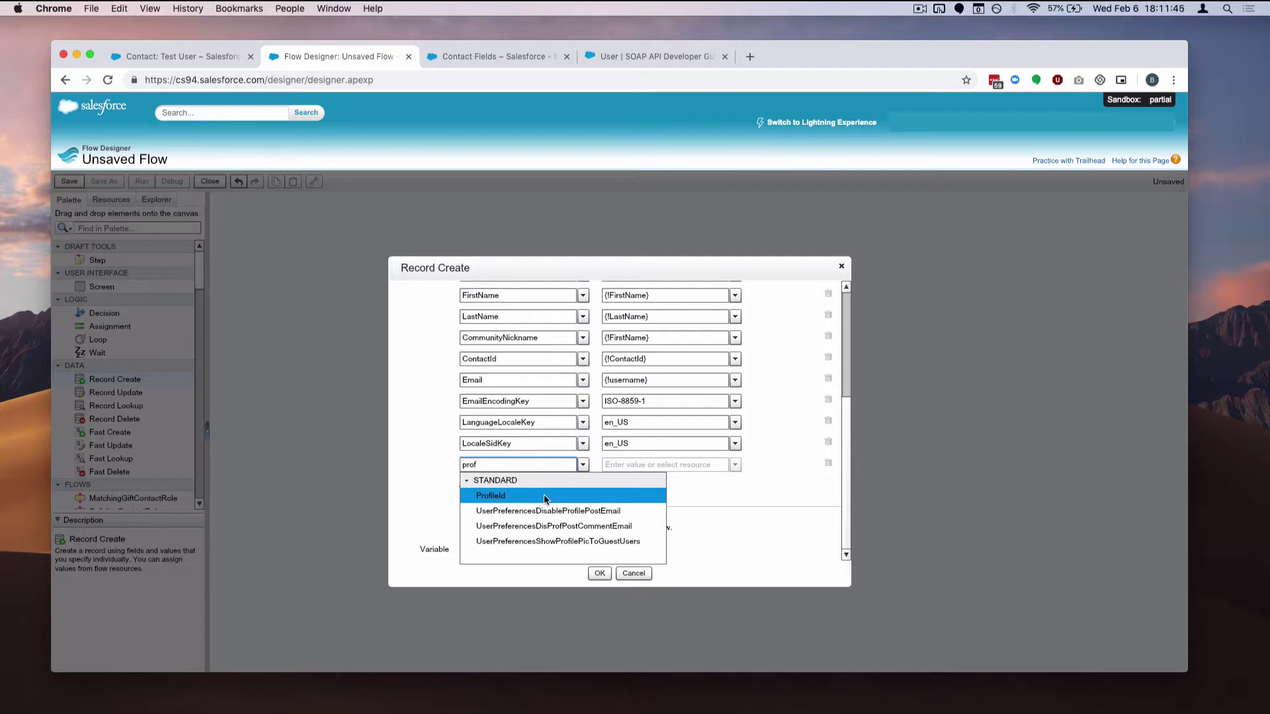
pyautogui.click(544, 497)
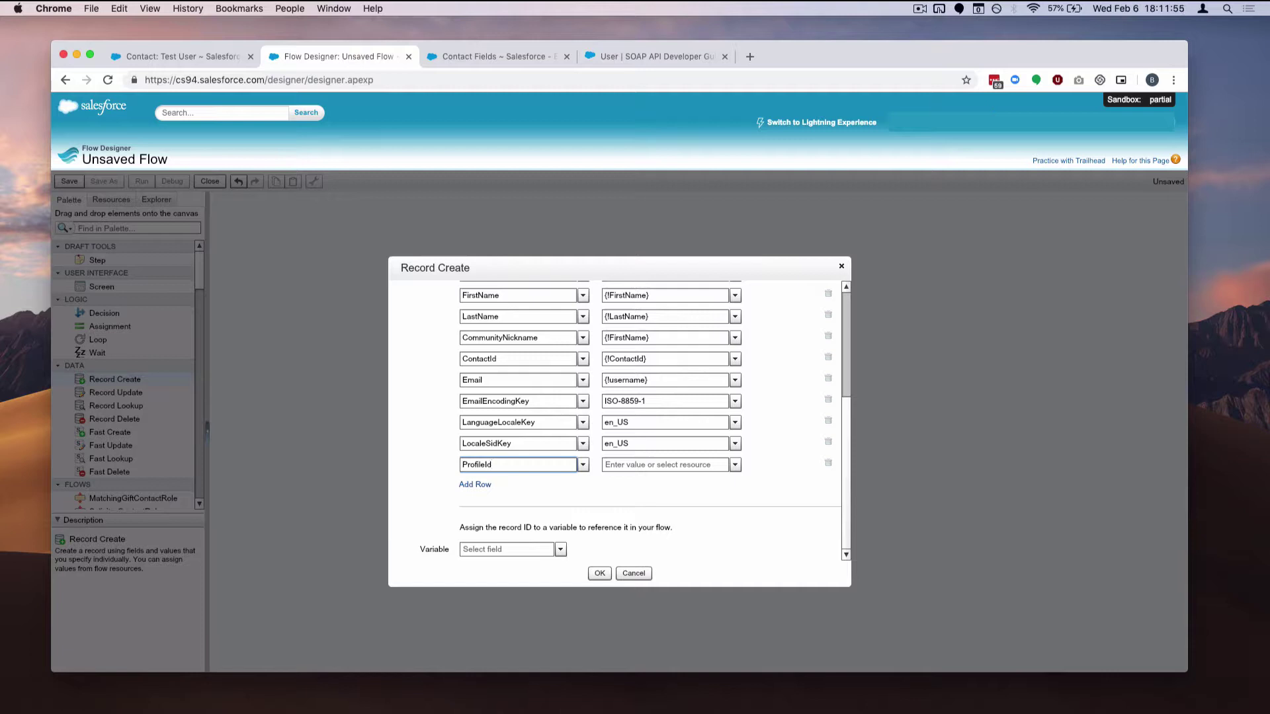
pyautogui.keyDown('super'); pyautogui.click(887, 123); pyautogui.keyUp('super')
pyautogui.click(497, 55)
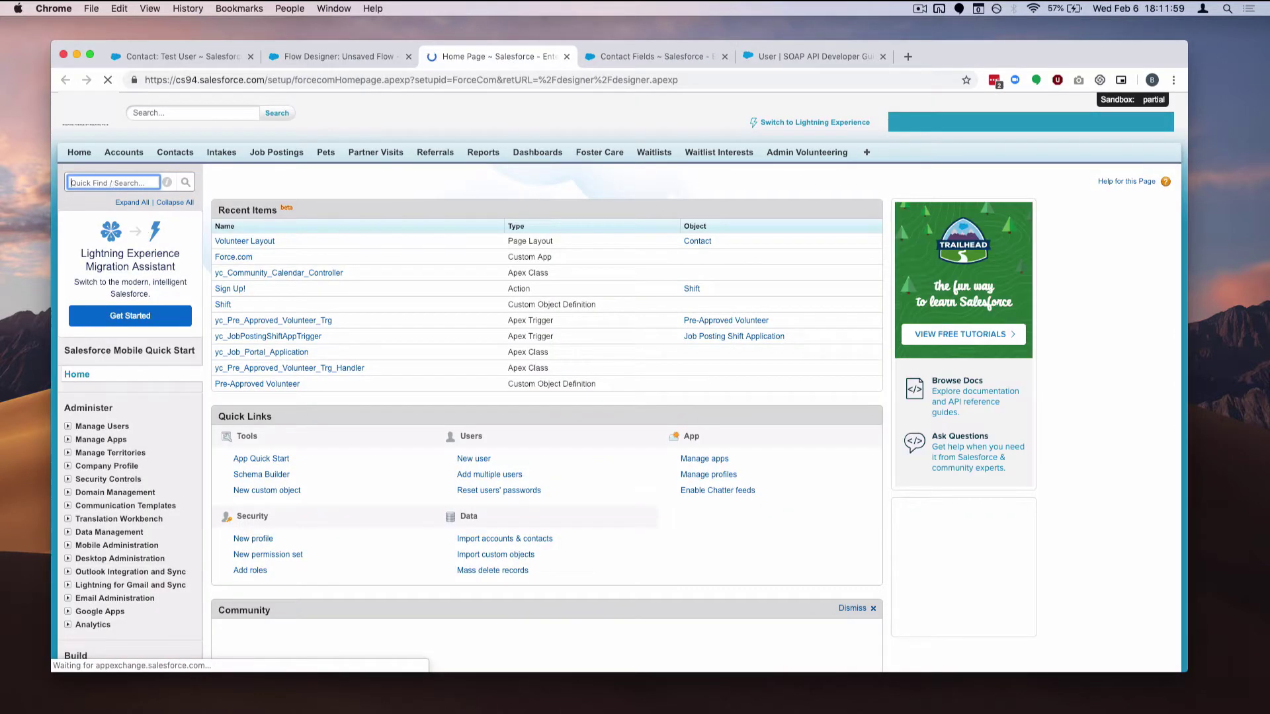
# Find Users in Setup, start a New User and check the User License picklist, then return to Flow Designer
pyautogui.write('user')
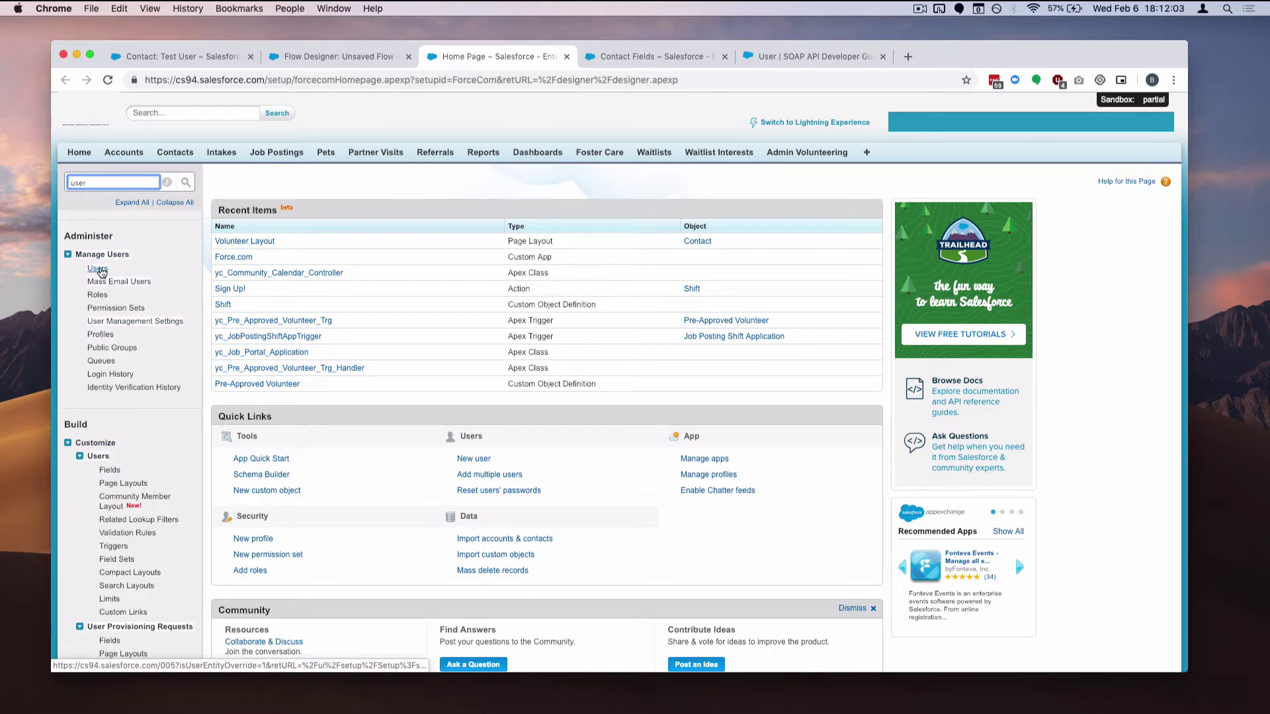
pyautogui.click(98, 269)
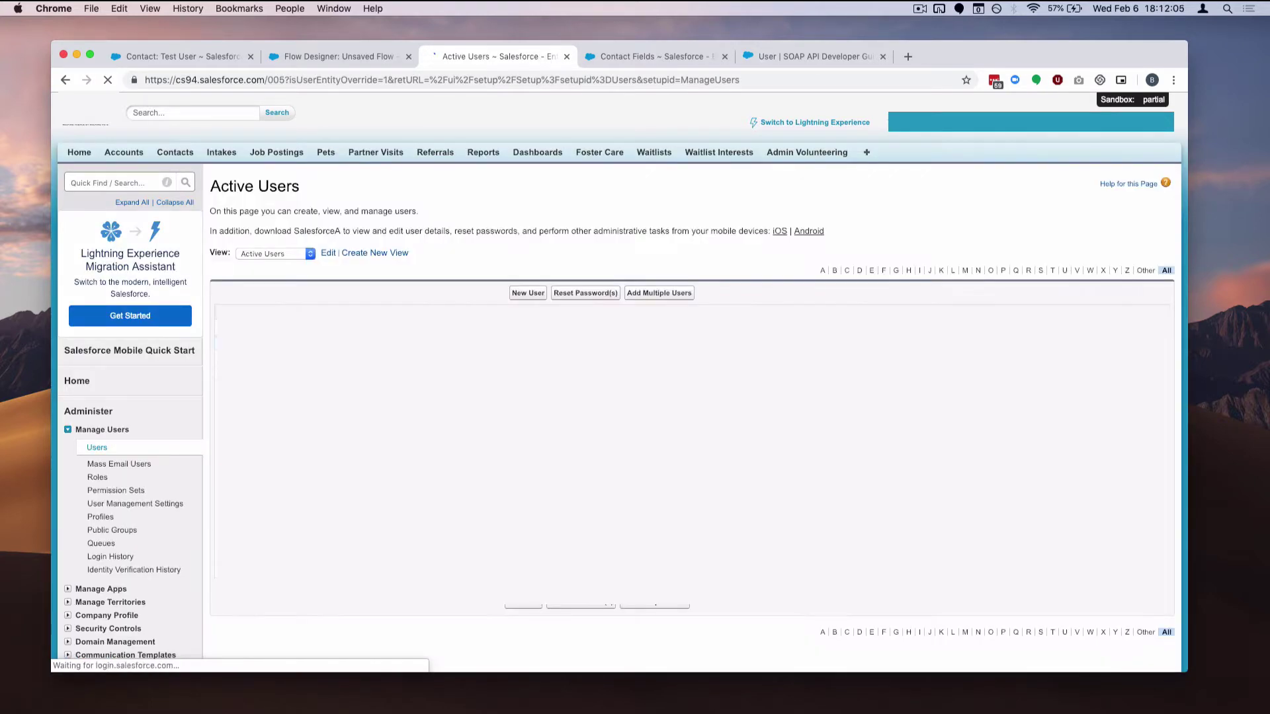
pyautogui.click(528, 293)
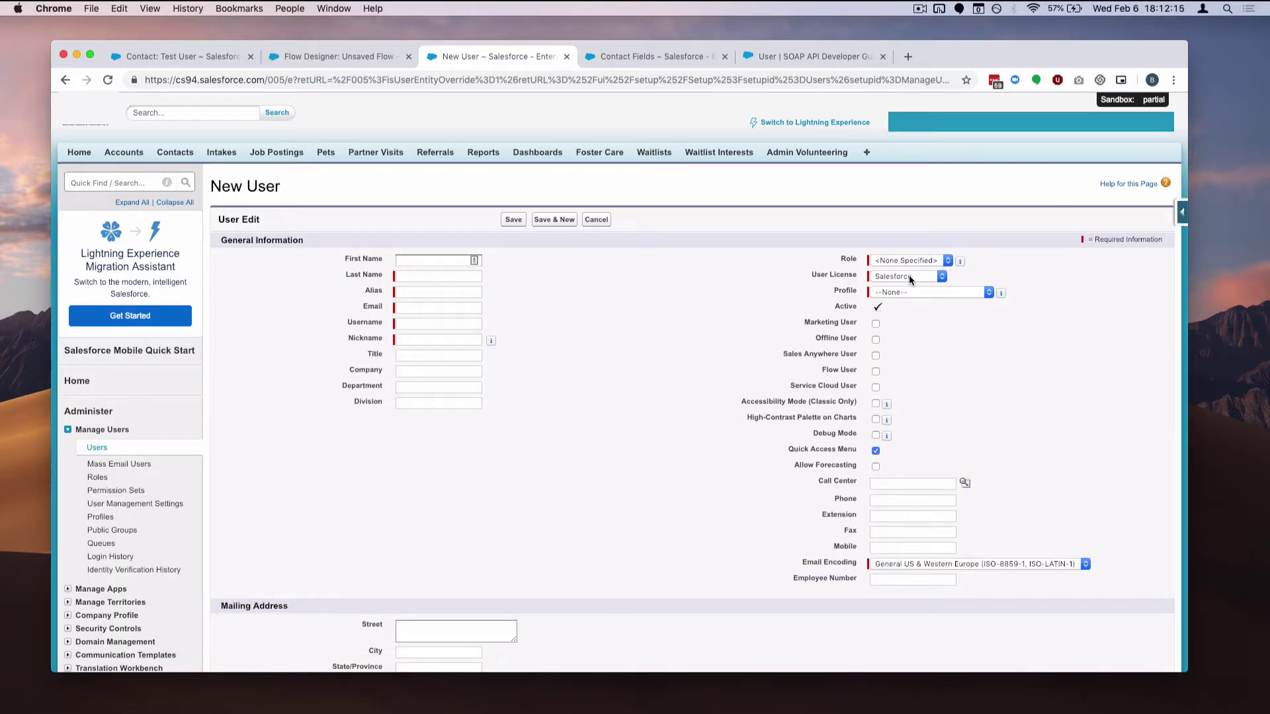
pyautogui.click(909, 277)
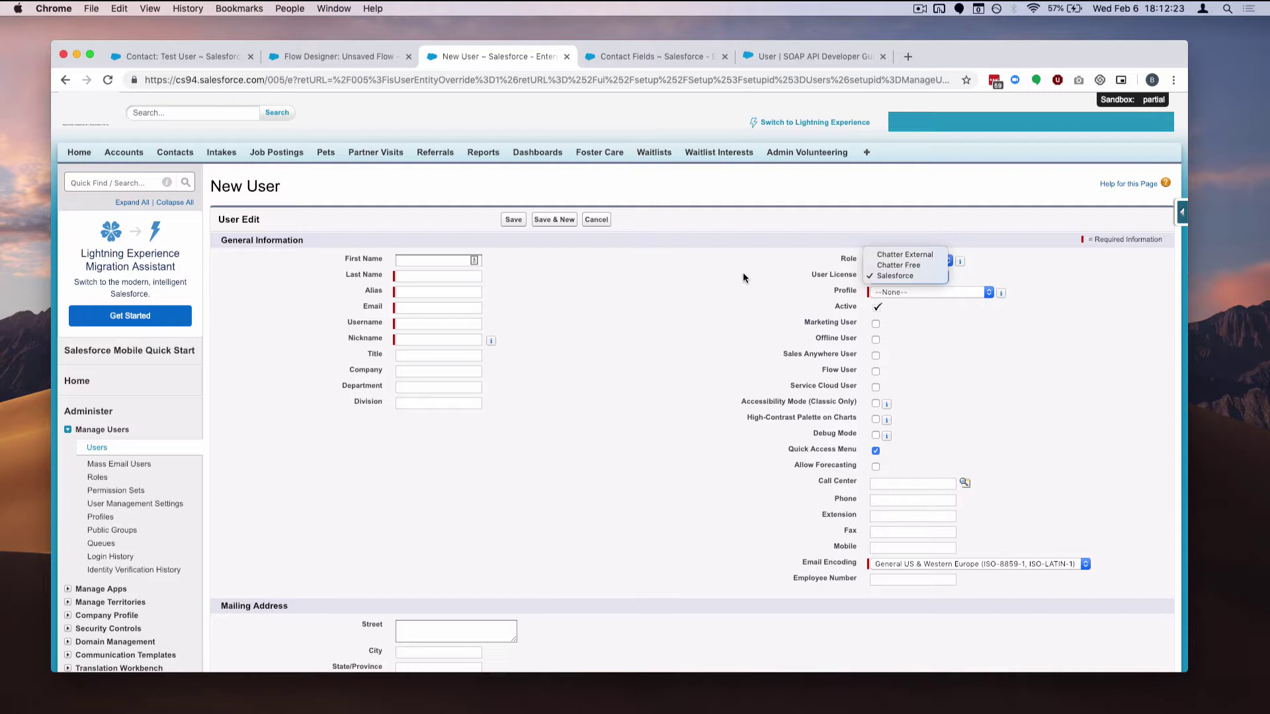
pyautogui.click(743, 277)
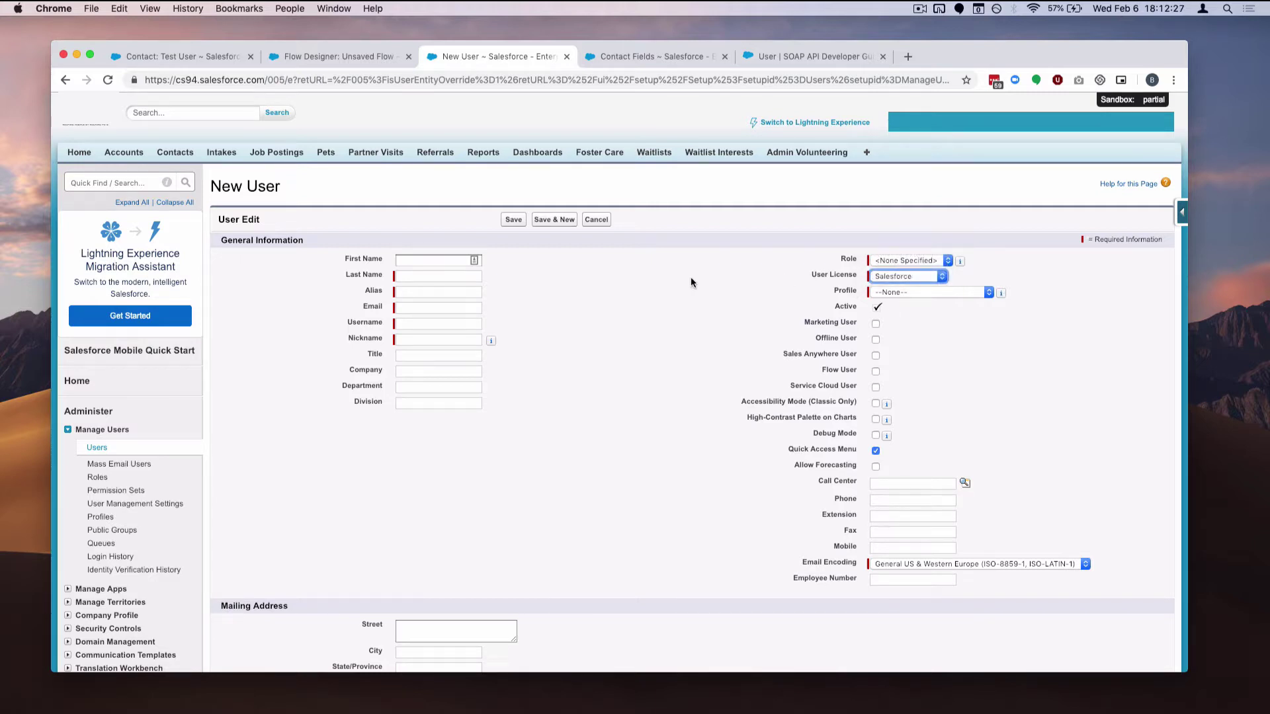
pyautogui.click(370, 56)
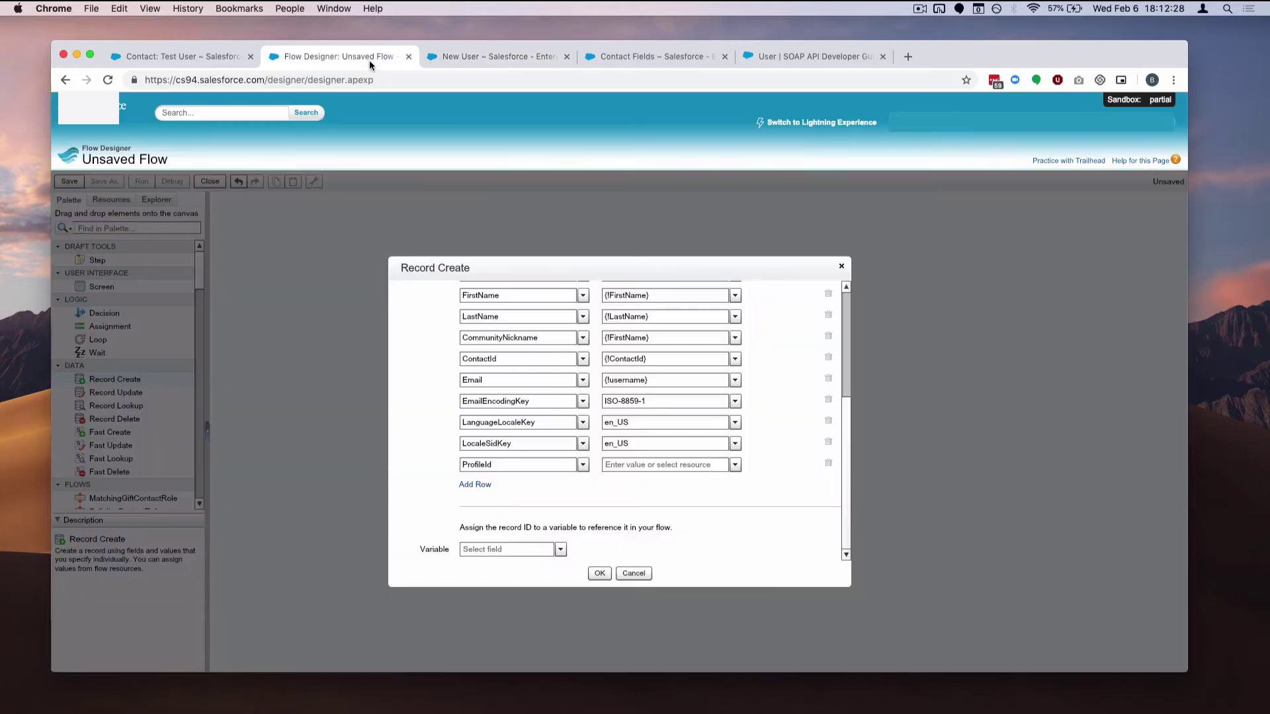
# Paste the copied profile ID as the ProfileId value and add a row
pyautogui.click(642, 466)
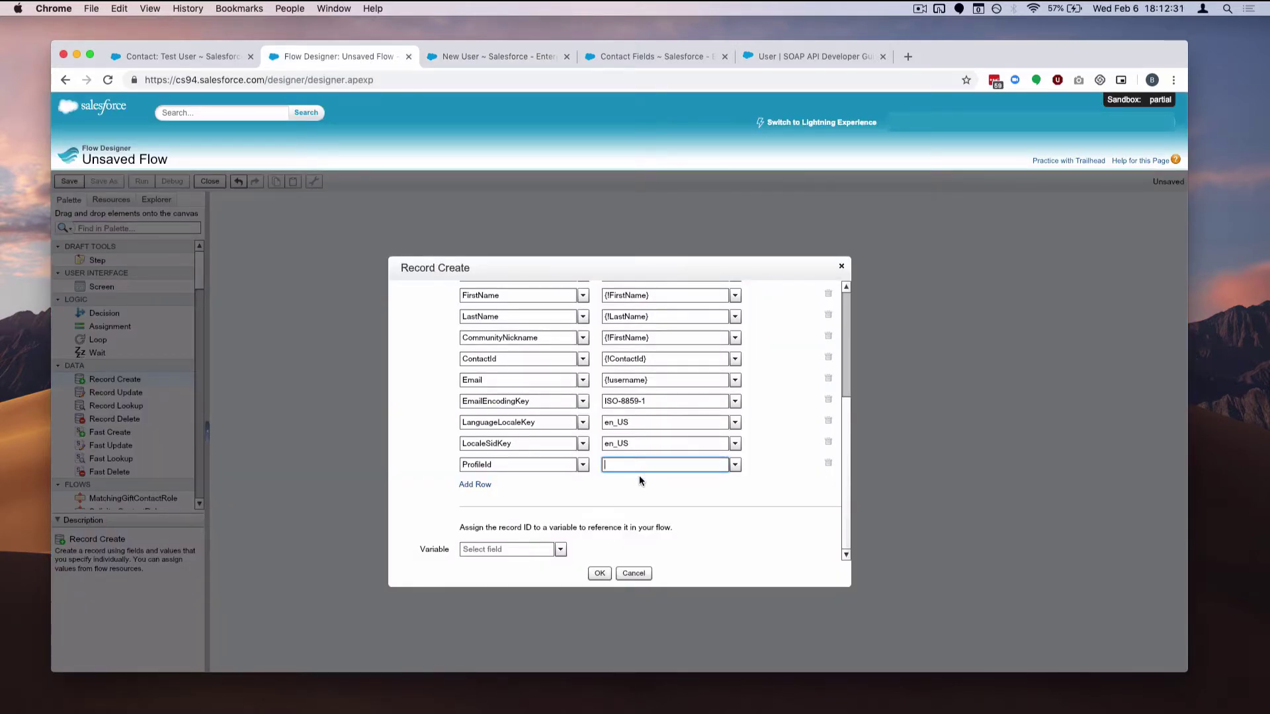
pyautogui.press('super+space')
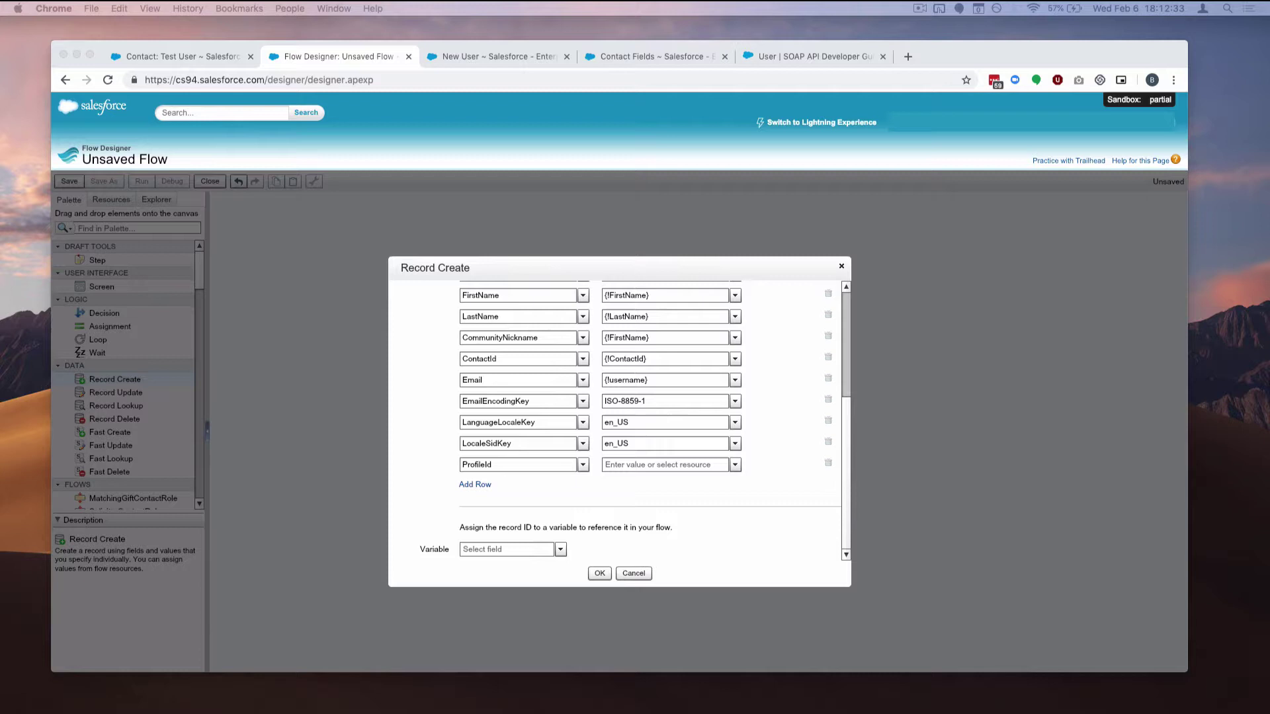
pyautogui.click(624, 484)
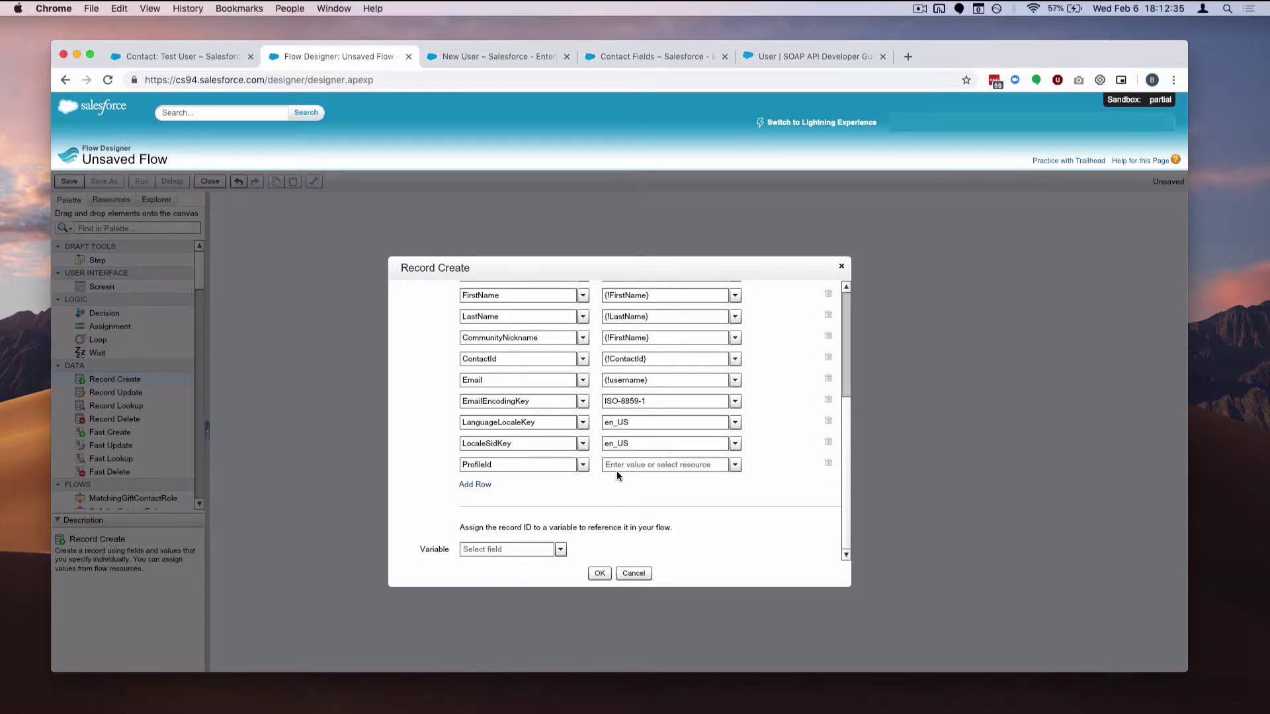
pyautogui.click(618, 464)
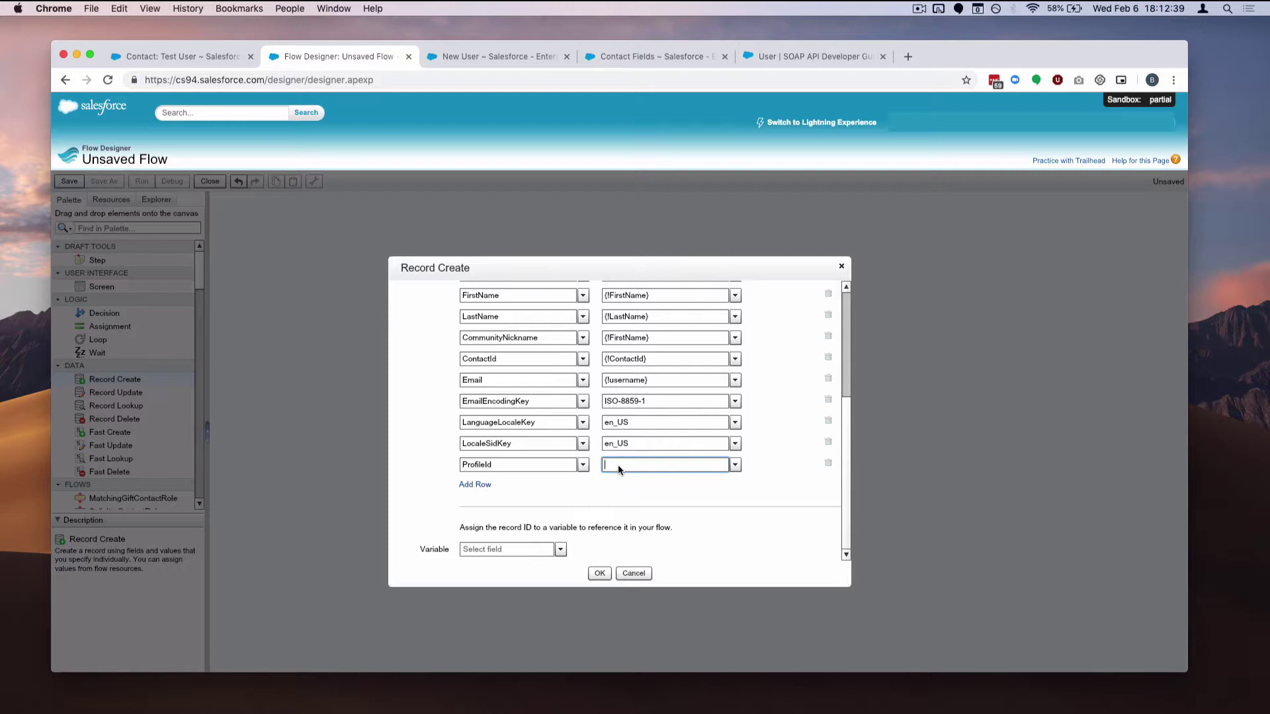
pyautogui.write('00e46000001S8rjAAC')
pyautogui.click(475, 486)
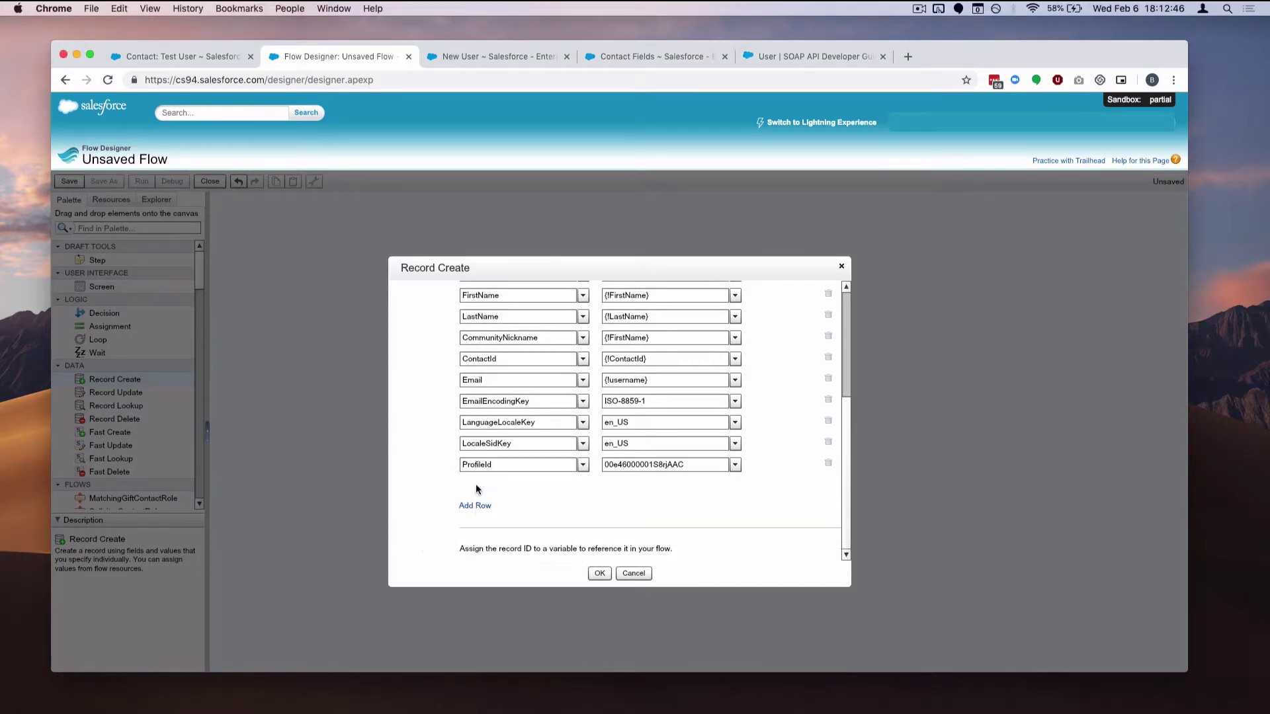
pyautogui.click(475, 485)
# Set TimeZoneSidKey to America/New_York and add another row
pyautogui.click(495, 465)
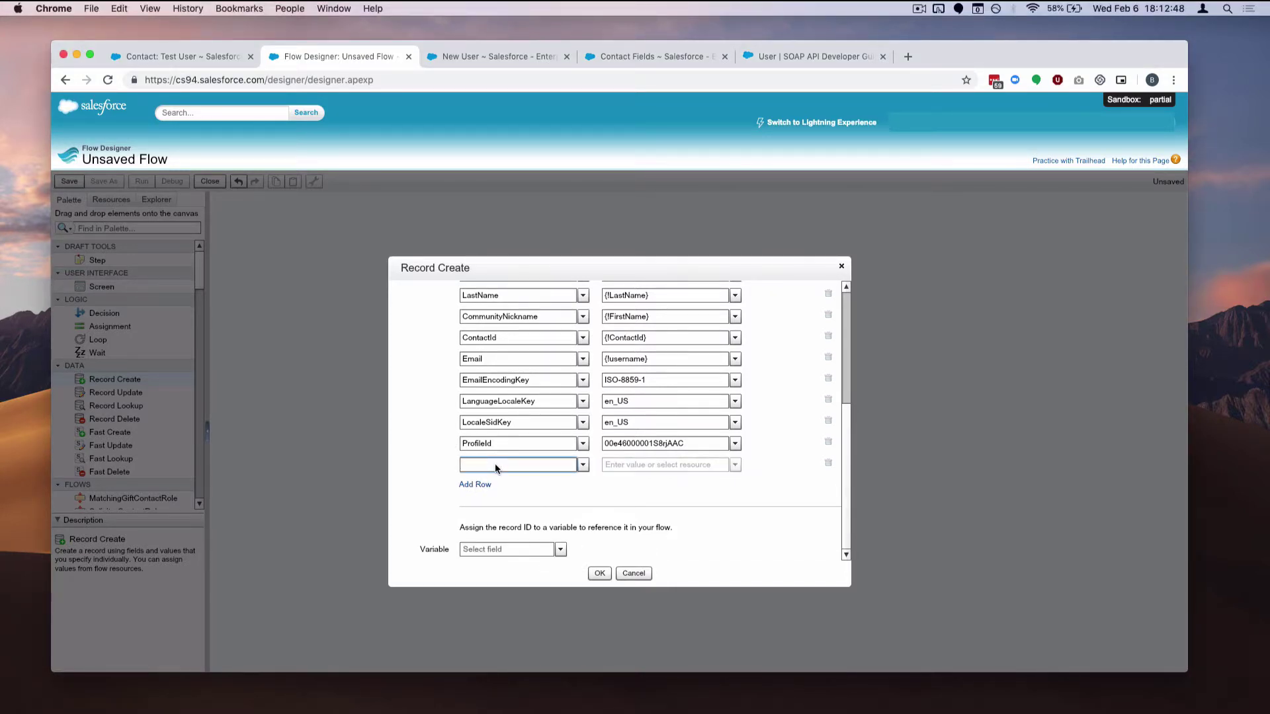
pyautogui.write('time')
pyautogui.click(507, 496)
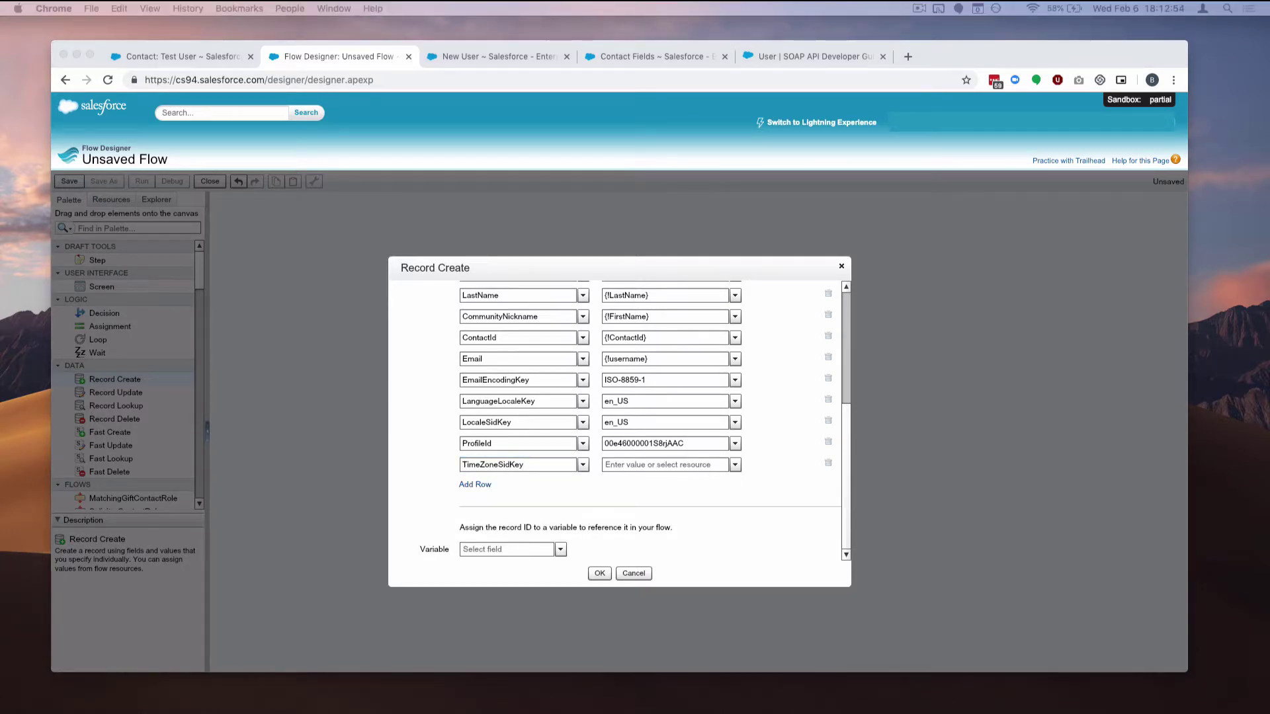
pyautogui.click(668, 465)
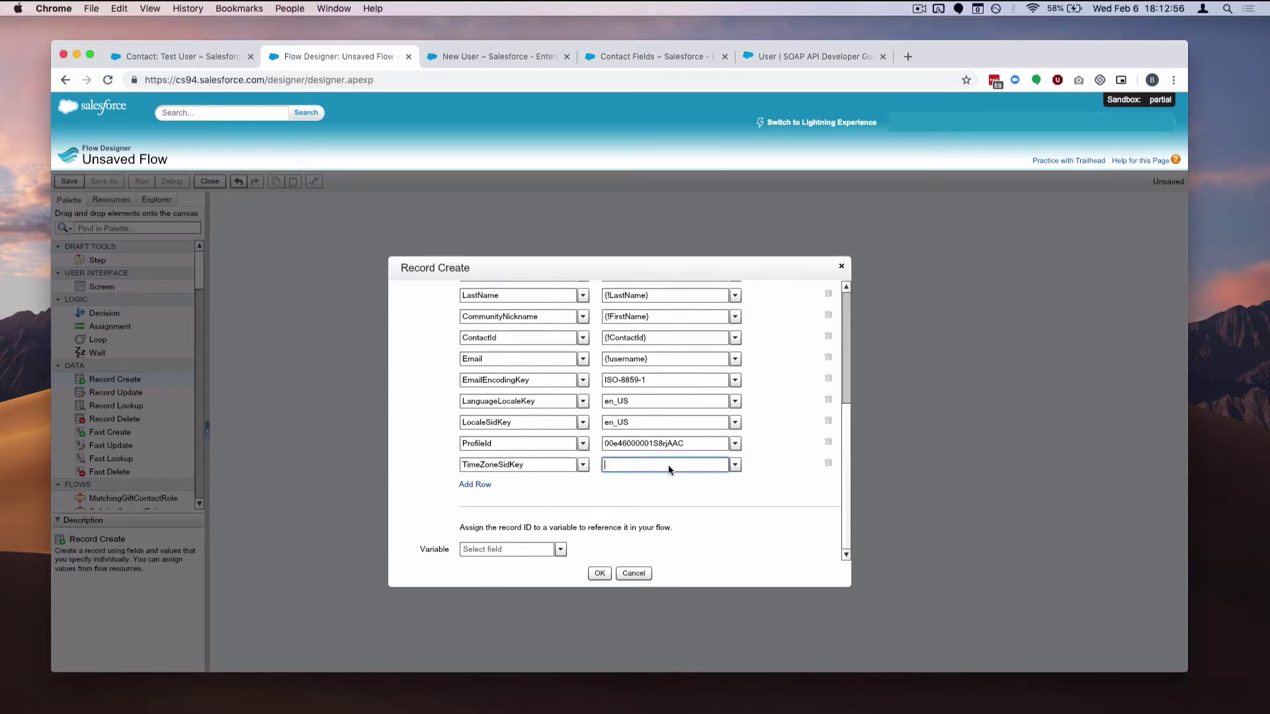
pyautogui.write('amer')
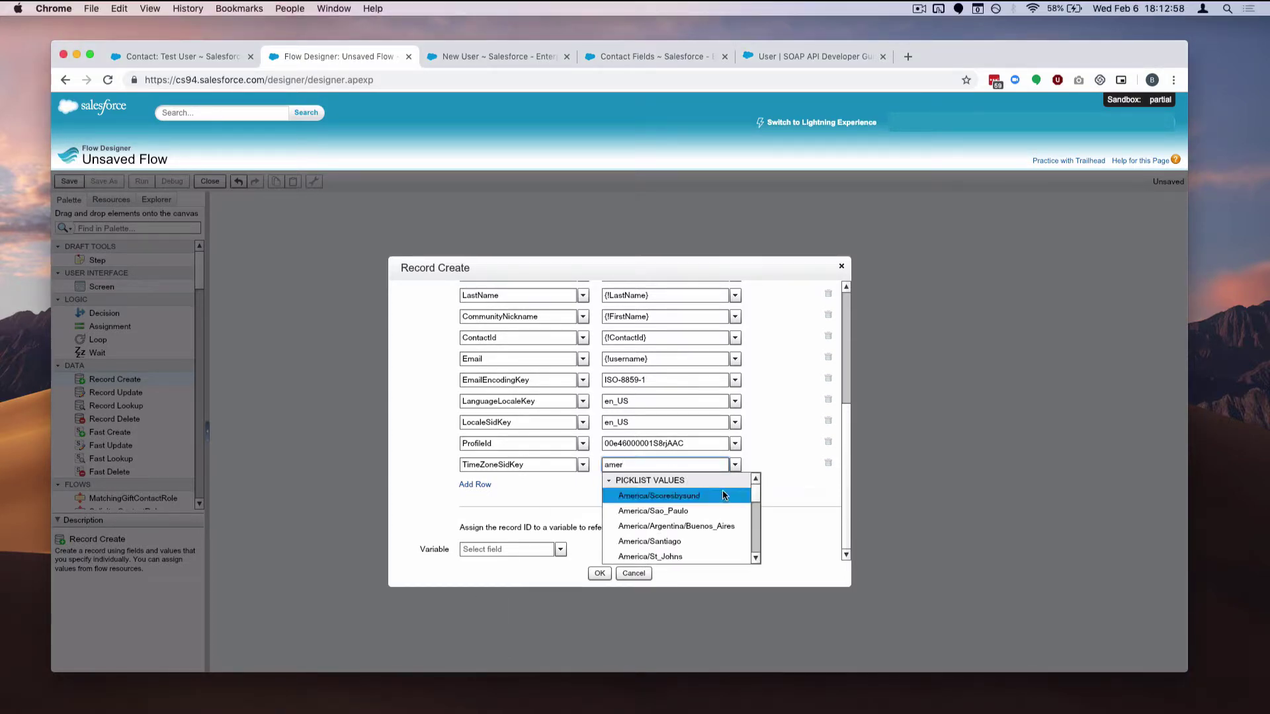
pyautogui.click(756, 560)
pyautogui.click(756, 560)
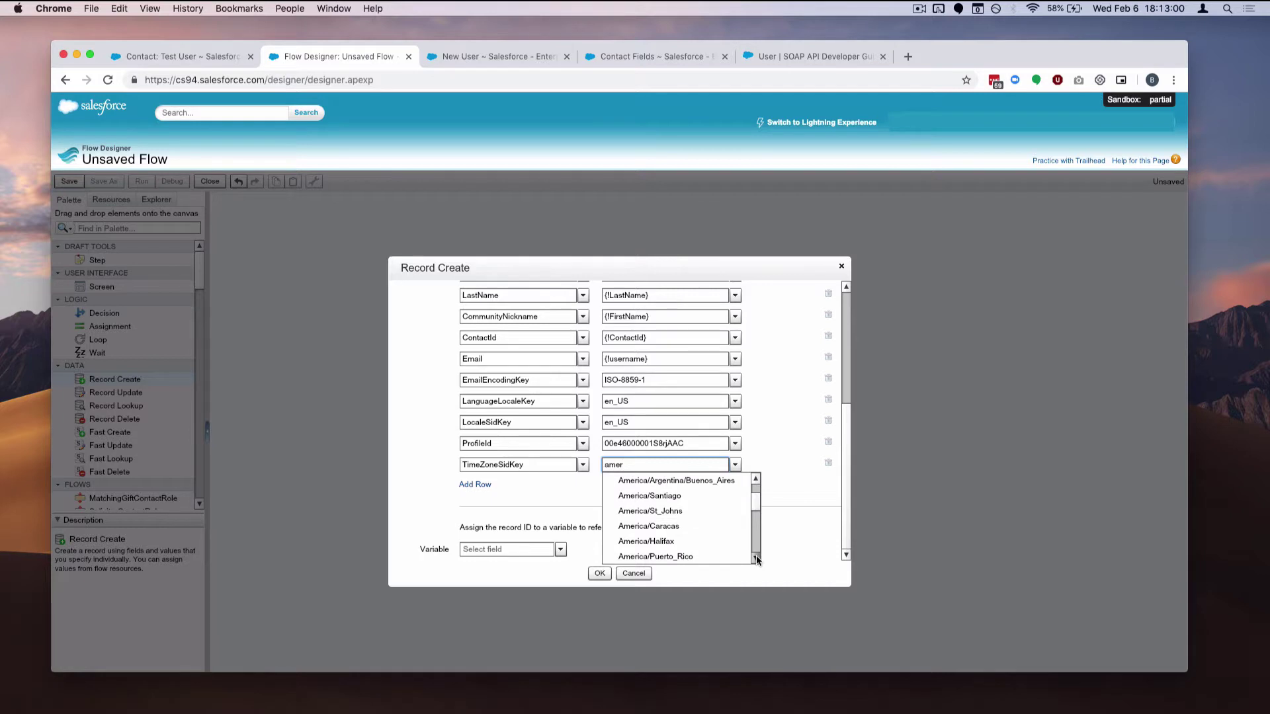
pyautogui.click(756, 560)
pyautogui.click(701, 497)
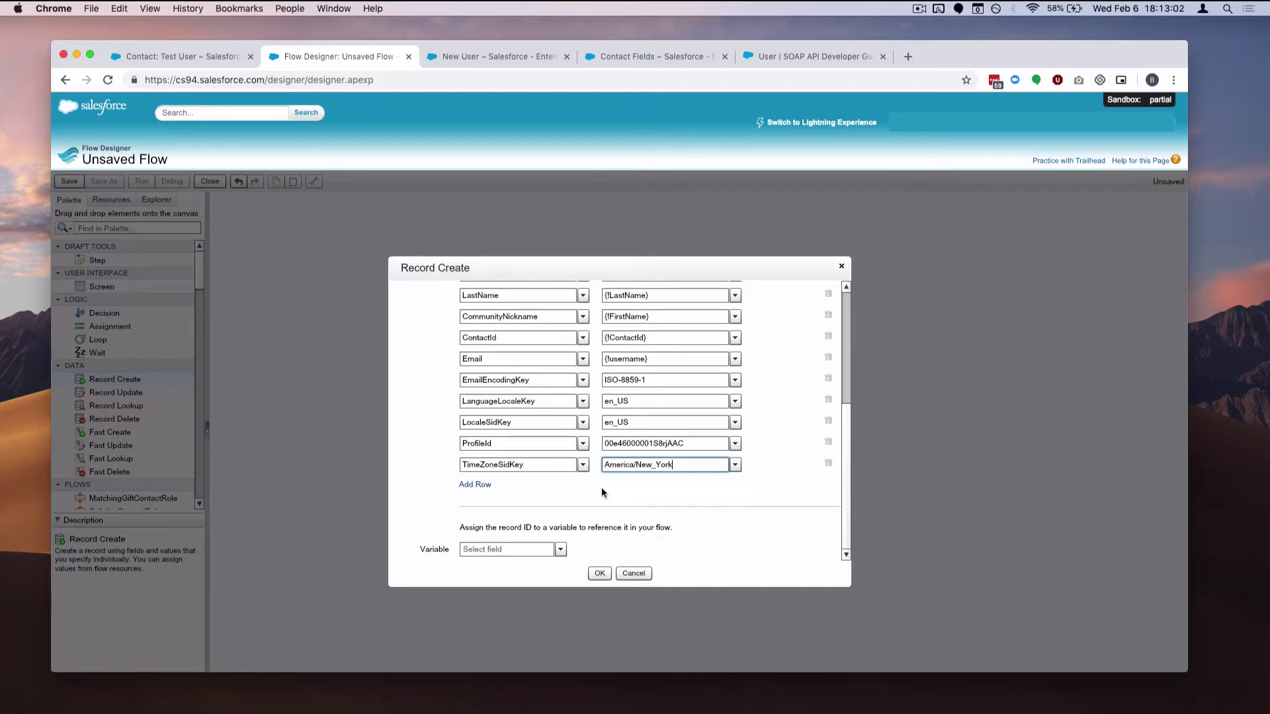
pyautogui.click(478, 486)
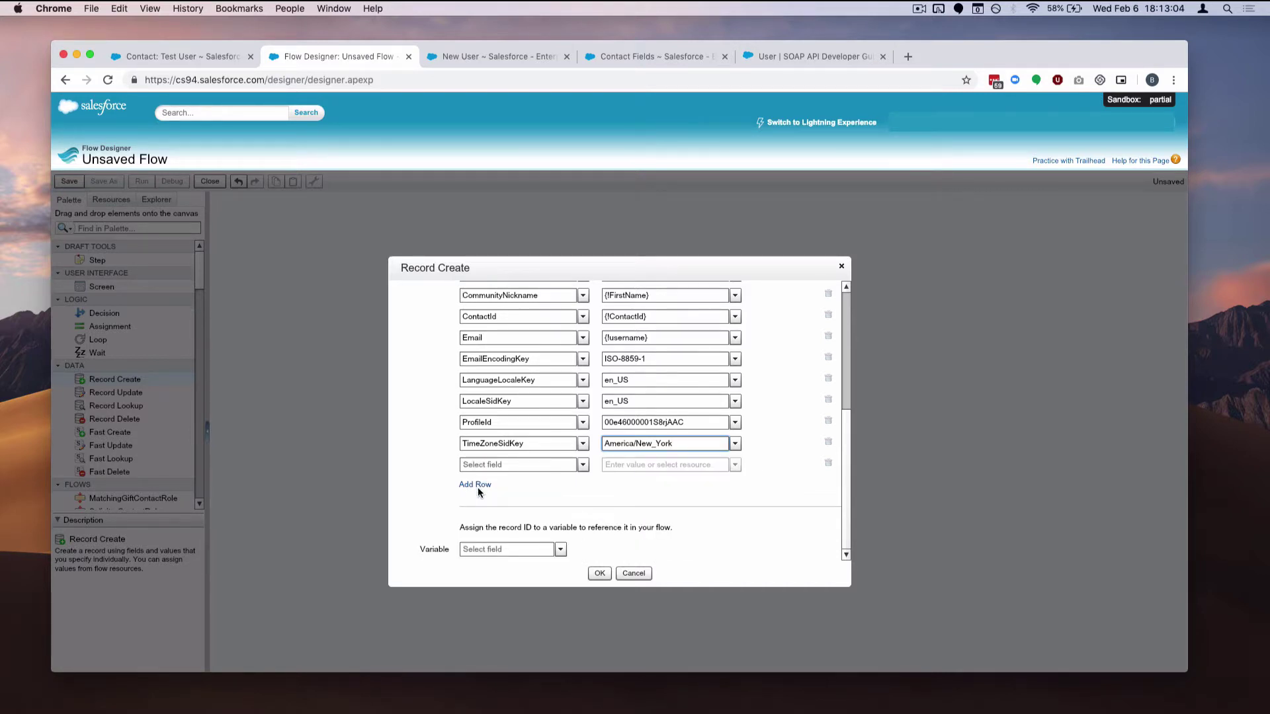
# Map Username to the {!username} variable and review the full field mapping
pyautogui.click(517, 466)
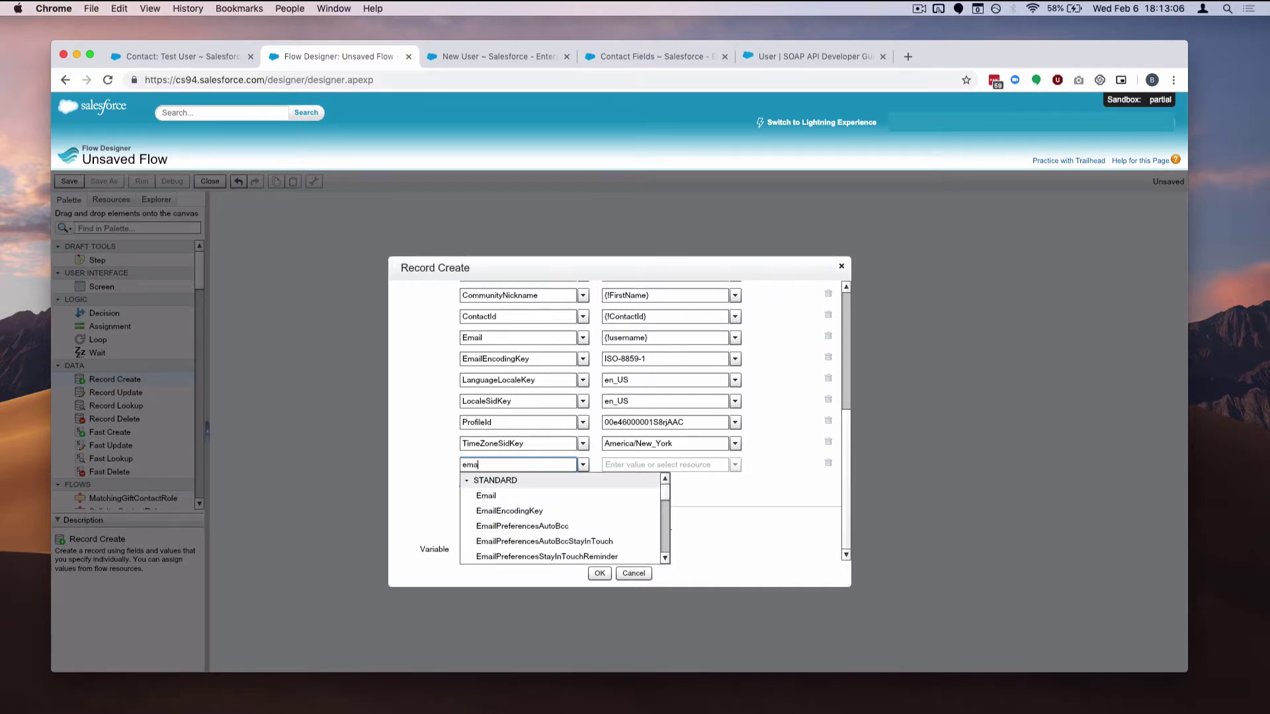
pyautogui.write('user')
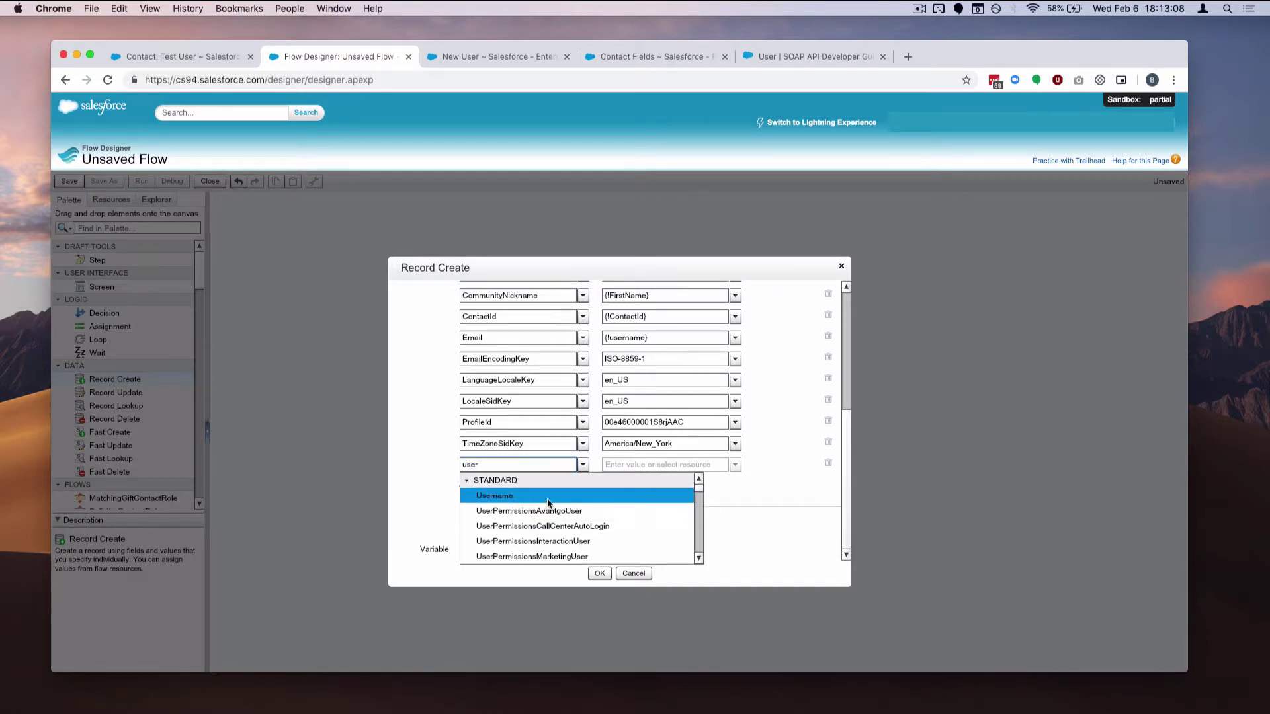
pyautogui.click(503, 495)
pyautogui.click(734, 465)
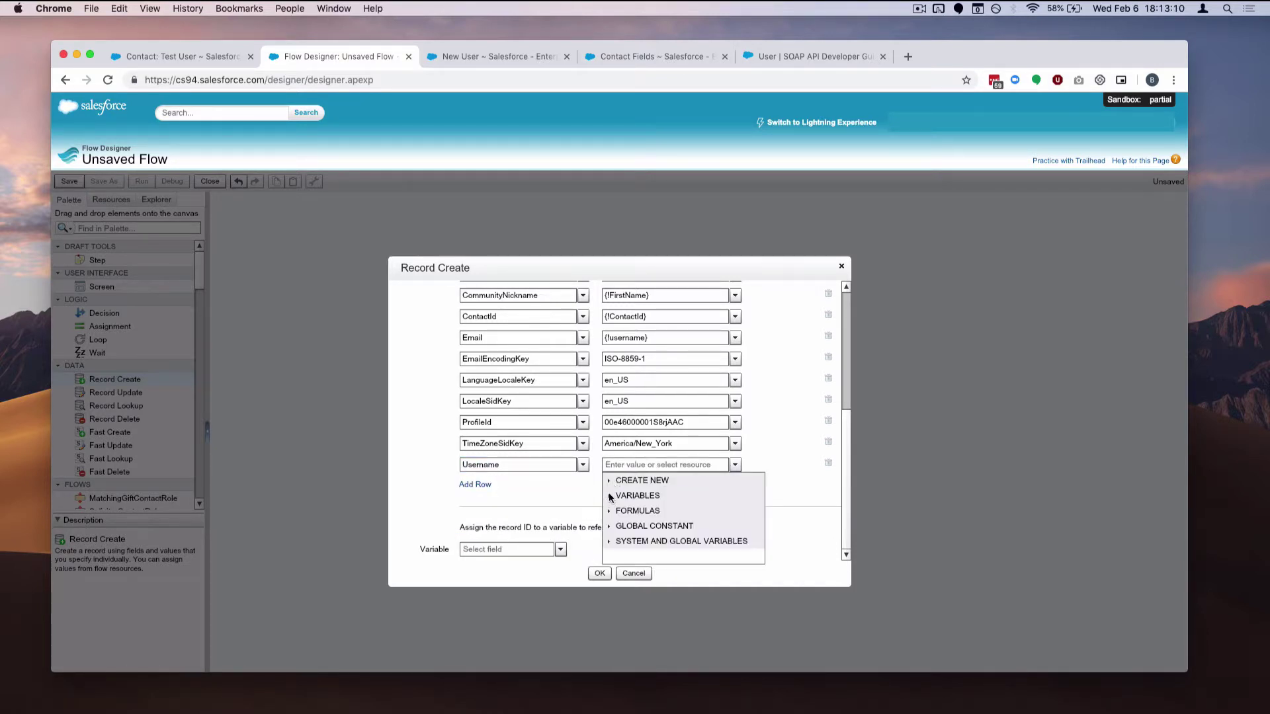
pyautogui.click(622, 465)
pyautogui.write('user')
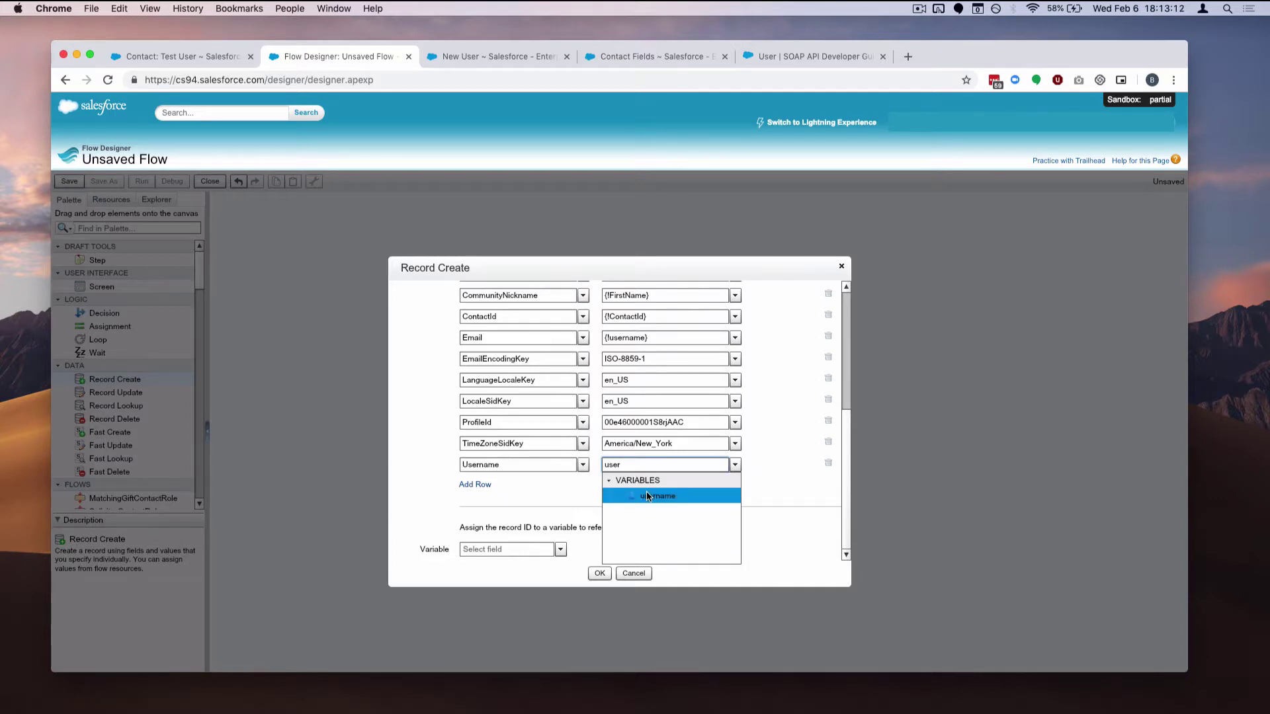
pyautogui.click(657, 496)
pyautogui.moveTo(843, 471); pyautogui.dragTo(831, 483)
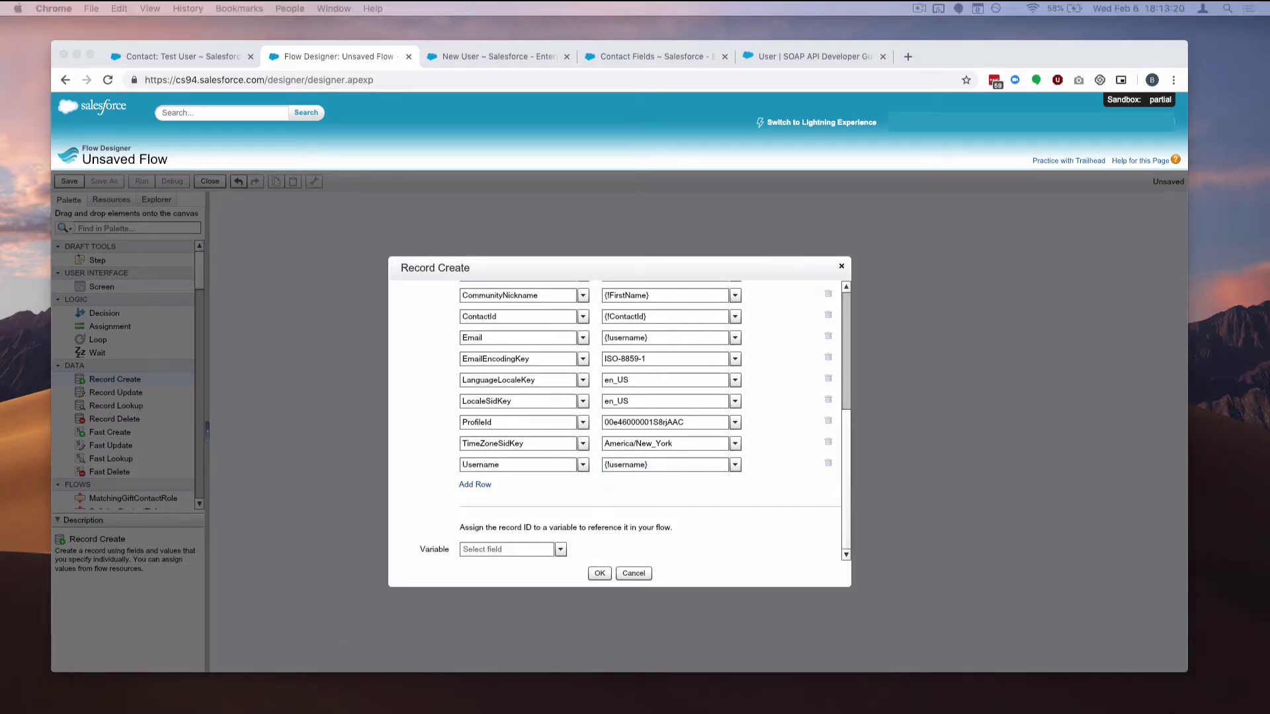
pyautogui.click(844, 513)
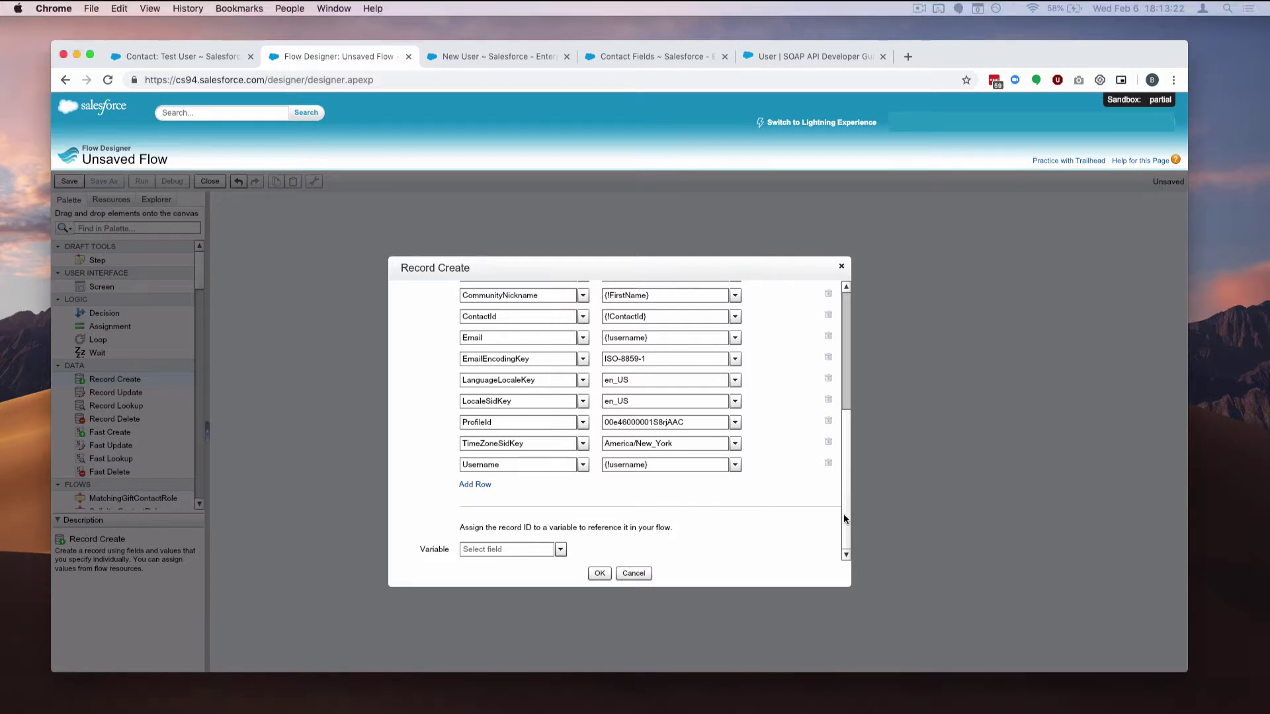
pyautogui.moveTo(846, 499); pyautogui.dragTo(862, 342)
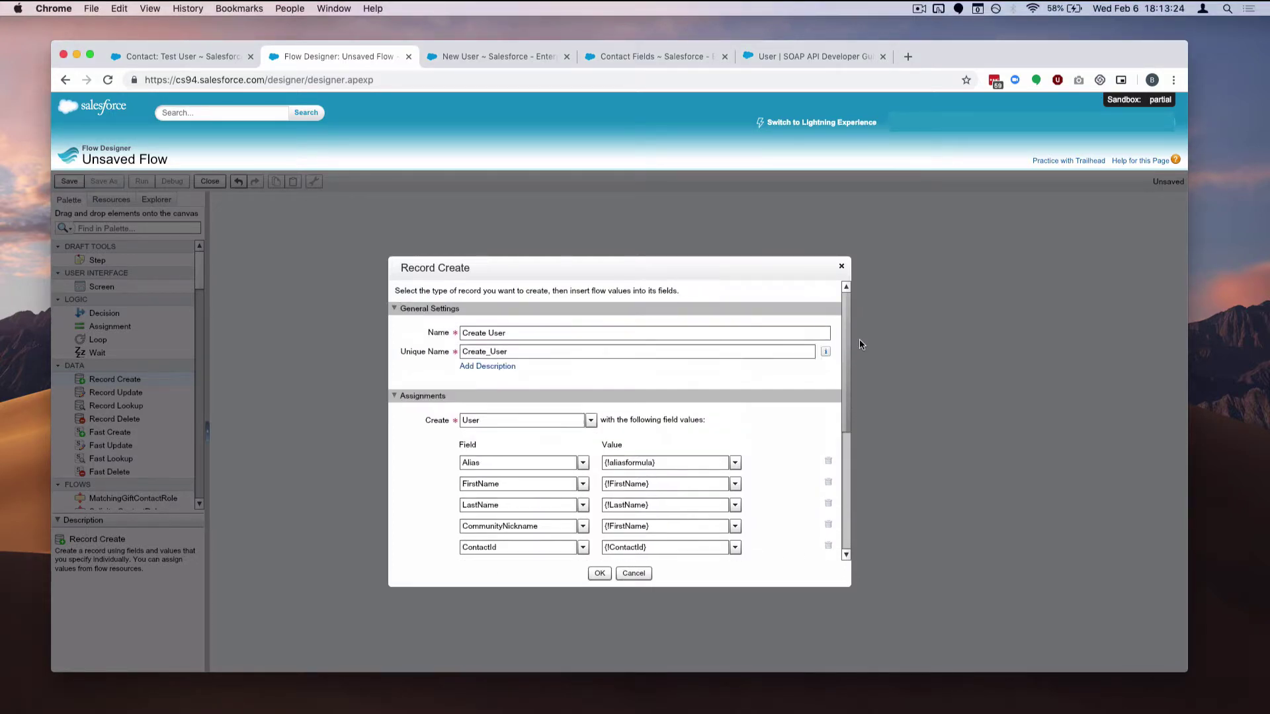
pyautogui.scroll(-5, 837, 403)
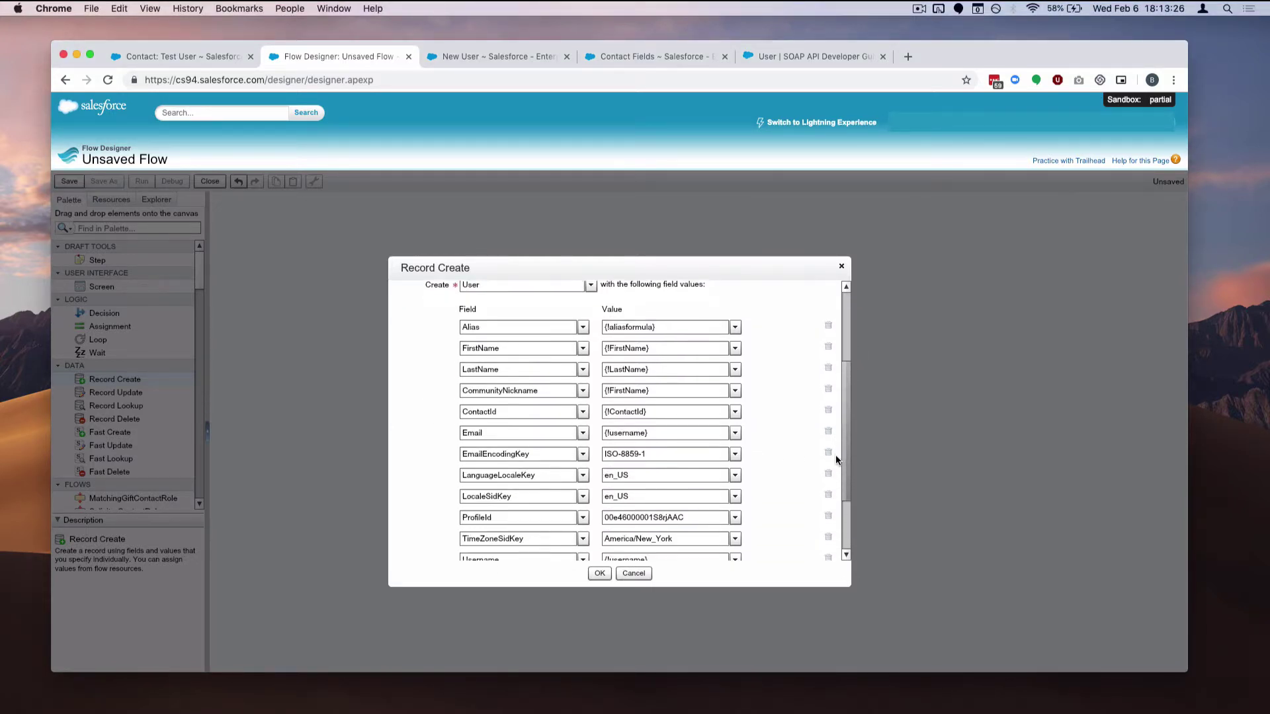
pyautogui.scroll(-5, 835, 465)
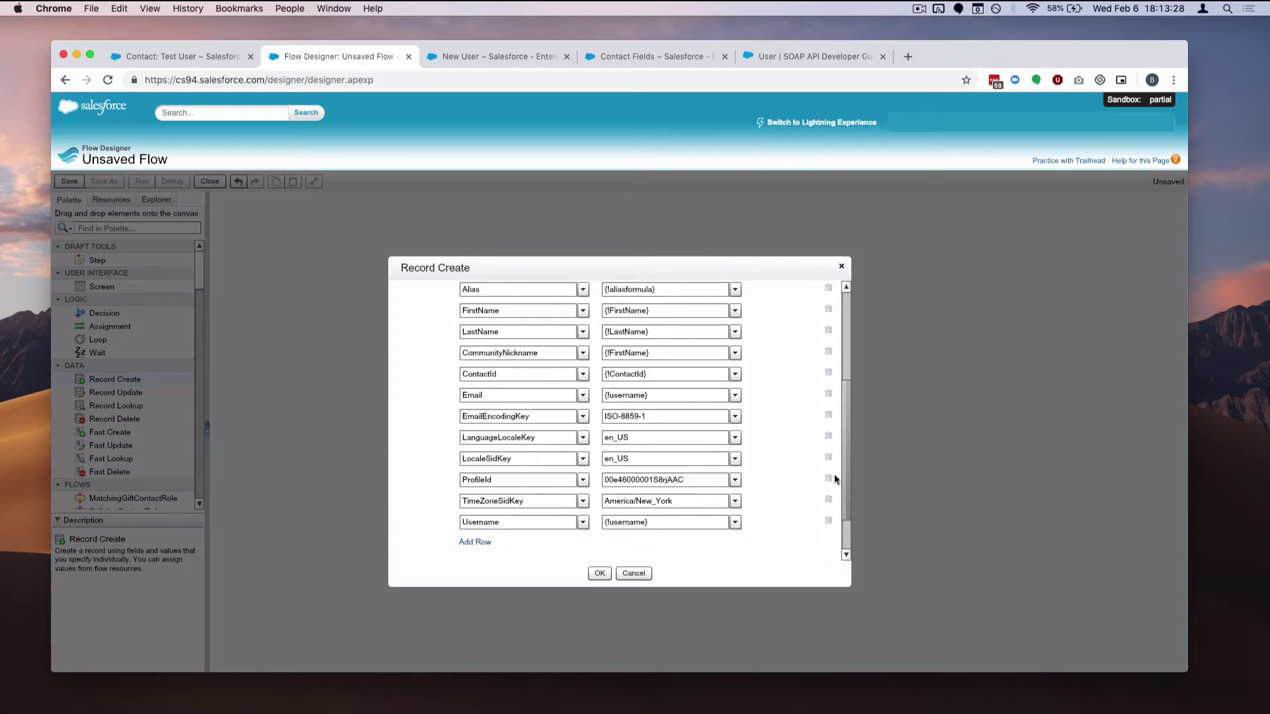
pyautogui.scroll(4, 828, 480)
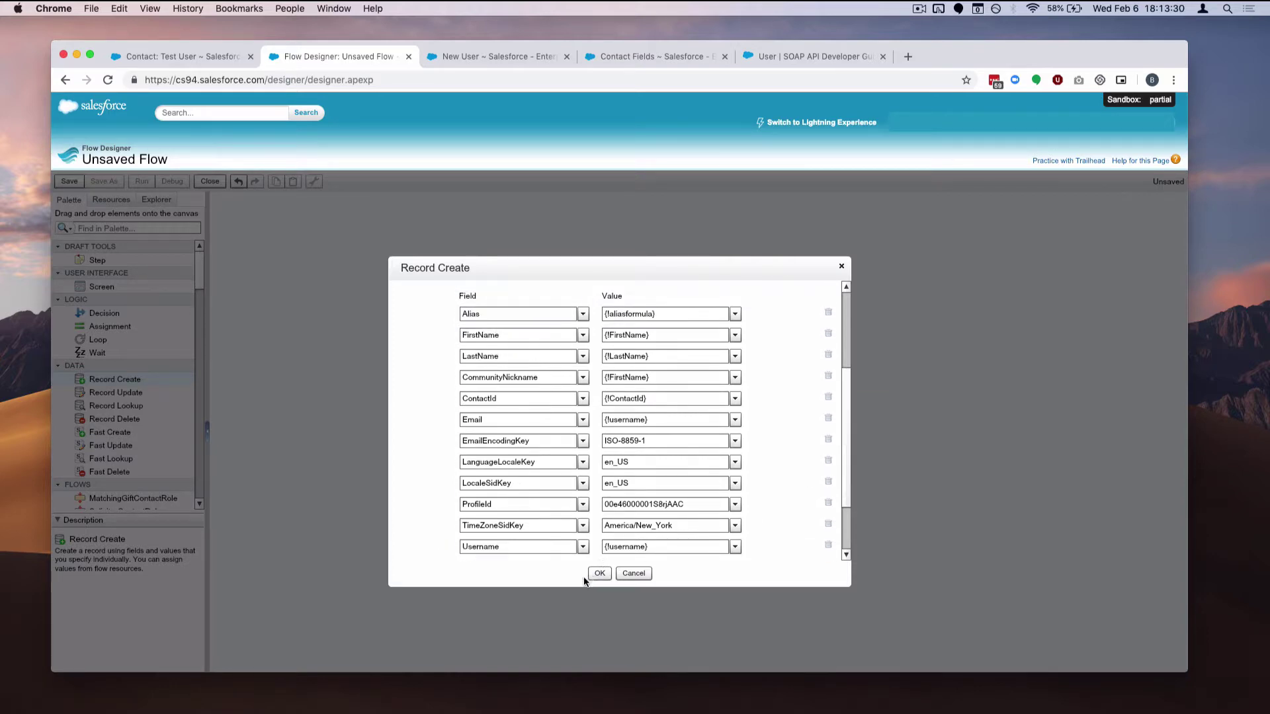
# Confirm the Create User record step and make it the flow's start element
pyautogui.click(592, 573)
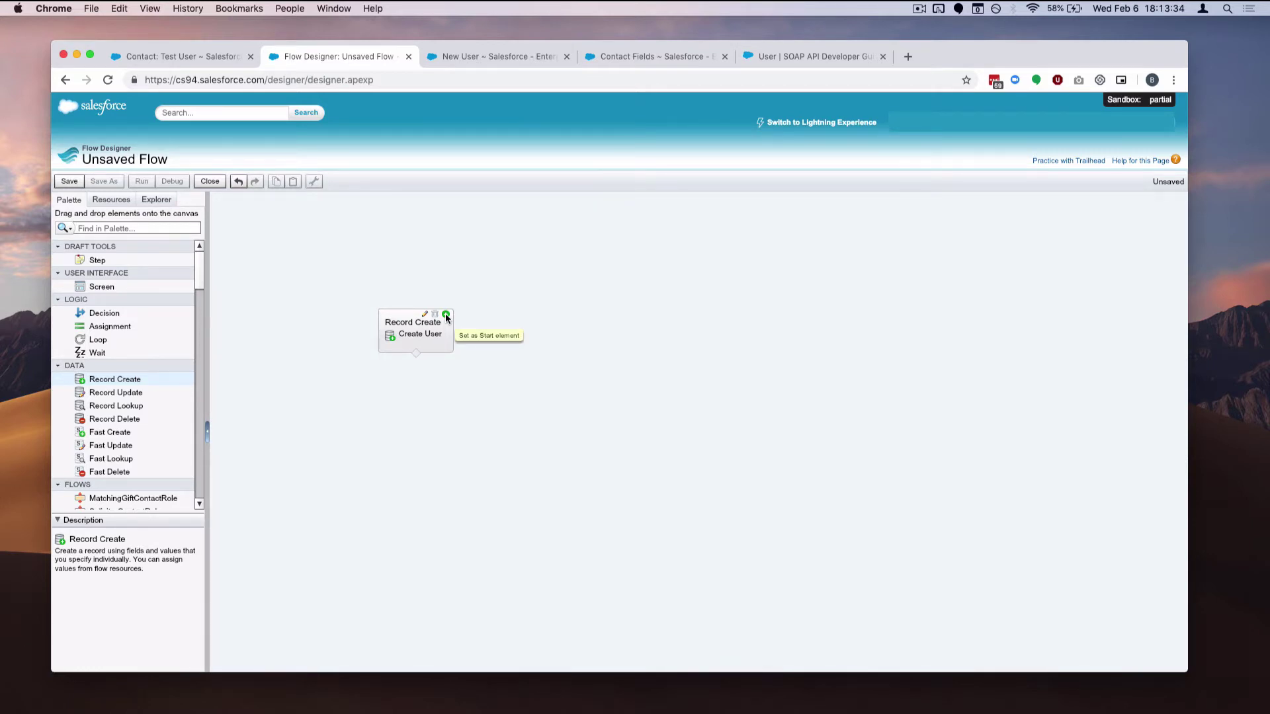
pyautogui.click(447, 315)
pyautogui.click(342, 318)
# Save the flow with the name createuserflow and dismiss the save message
pyautogui.click(69, 181)
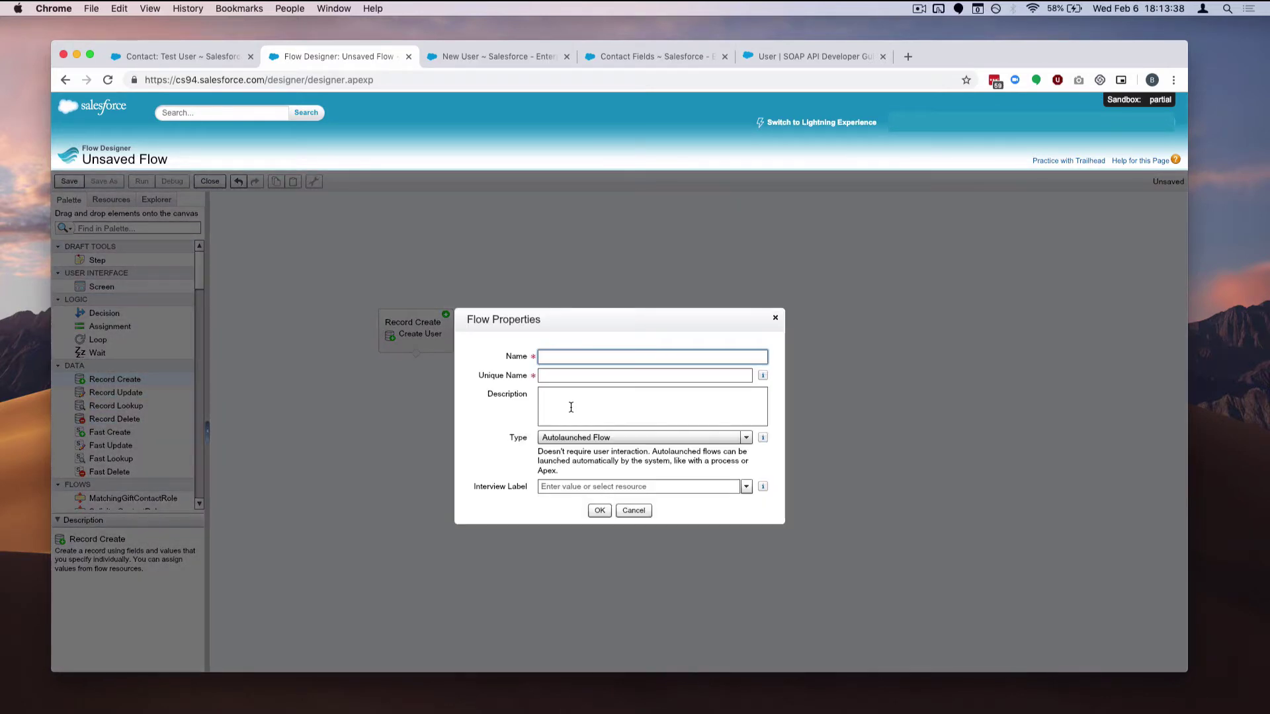
pyautogui.write('createuserflow')
pyautogui.press('Tab')
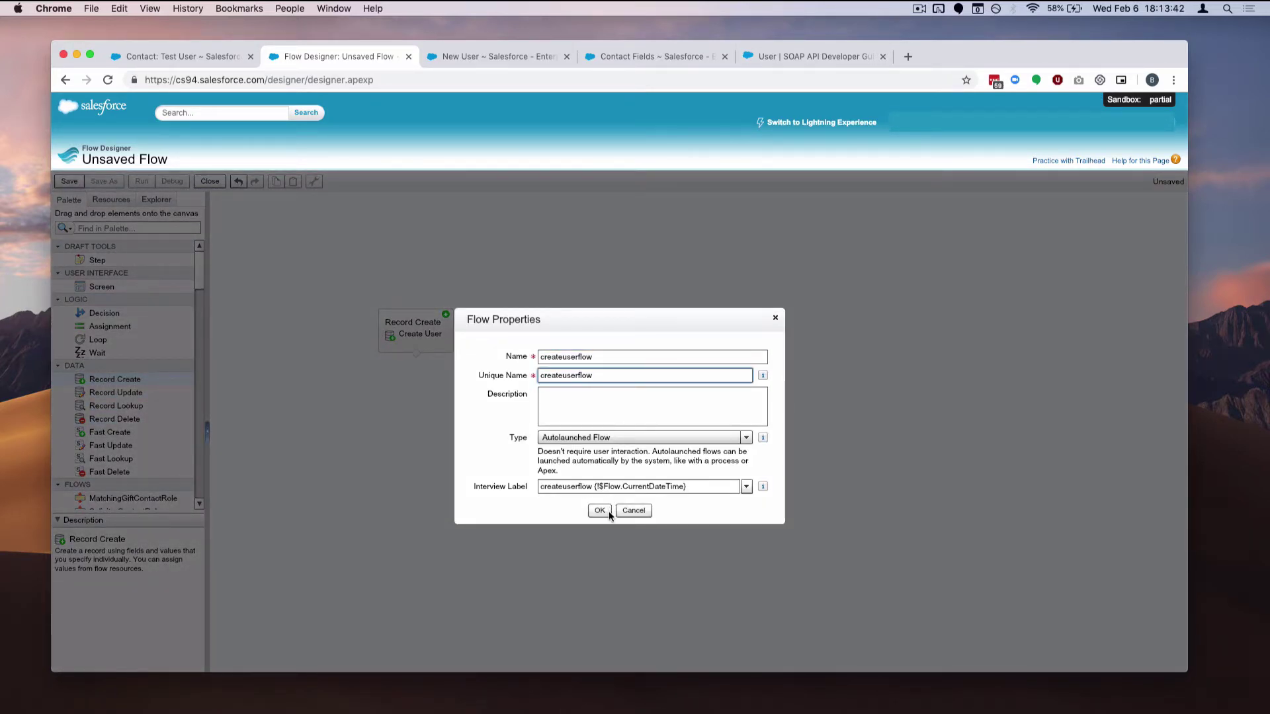
pyautogui.click(597, 511)
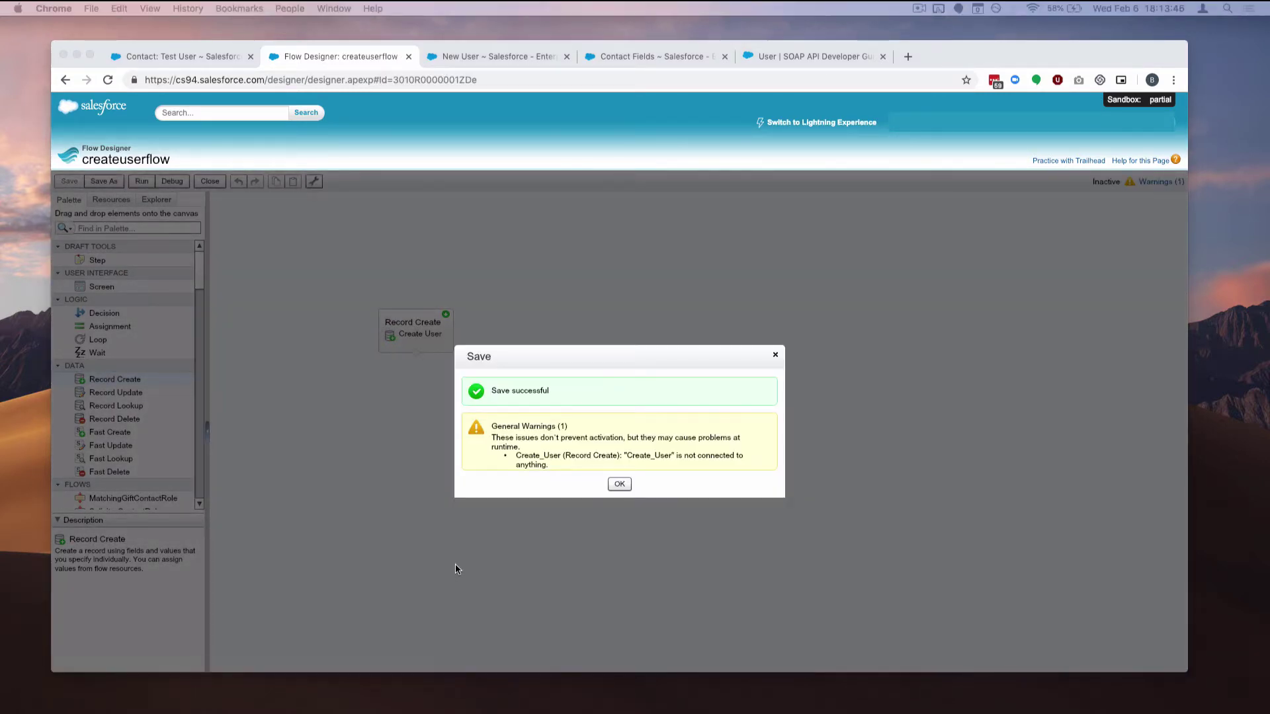
pyautogui.click(601, 458)
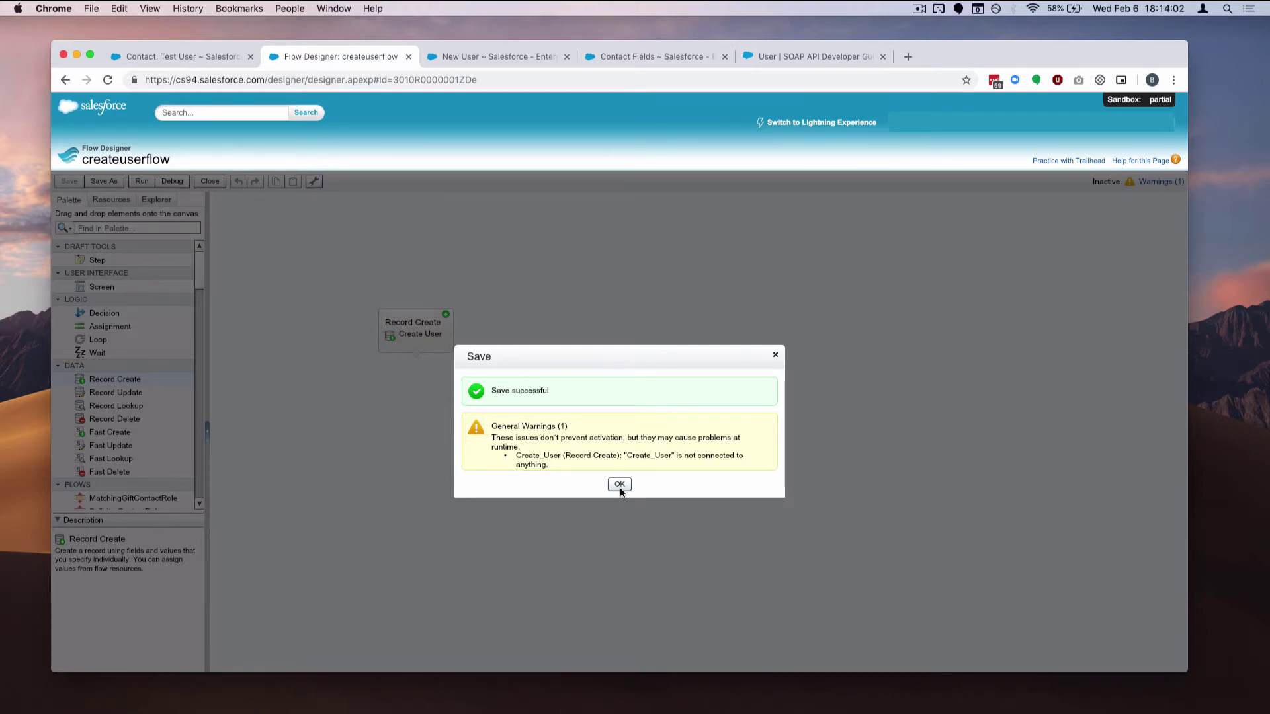
pyautogui.click(620, 486)
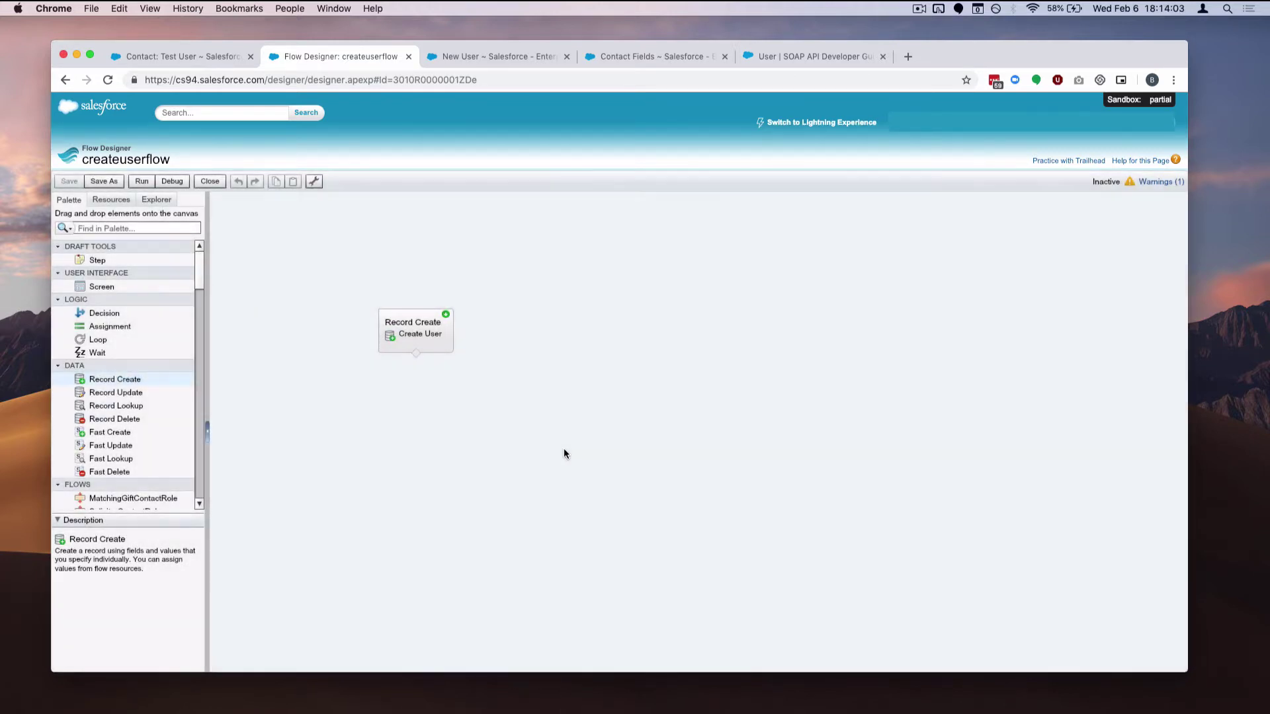
# Activate version 1 of createuserflow, then open Process Builder via Quick Find 'buil'
pyautogui.click(224, 183)
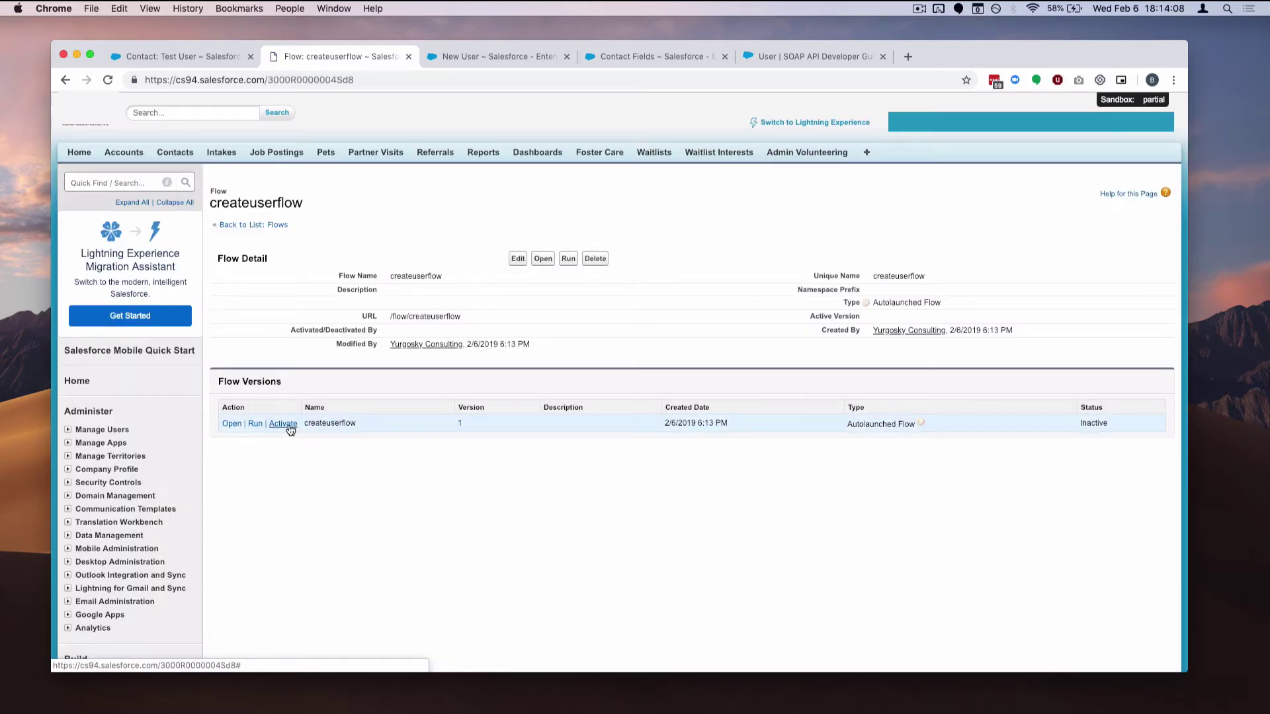
pyautogui.click(285, 423)
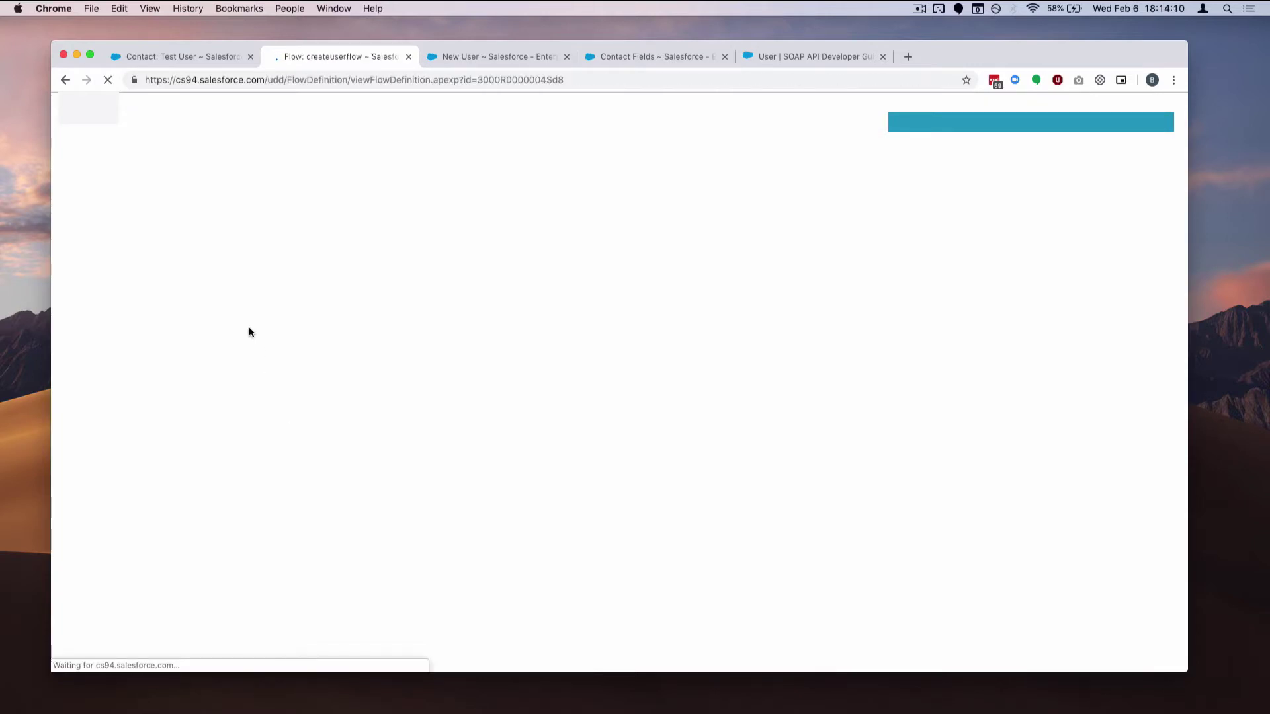
pyautogui.click(106, 188)
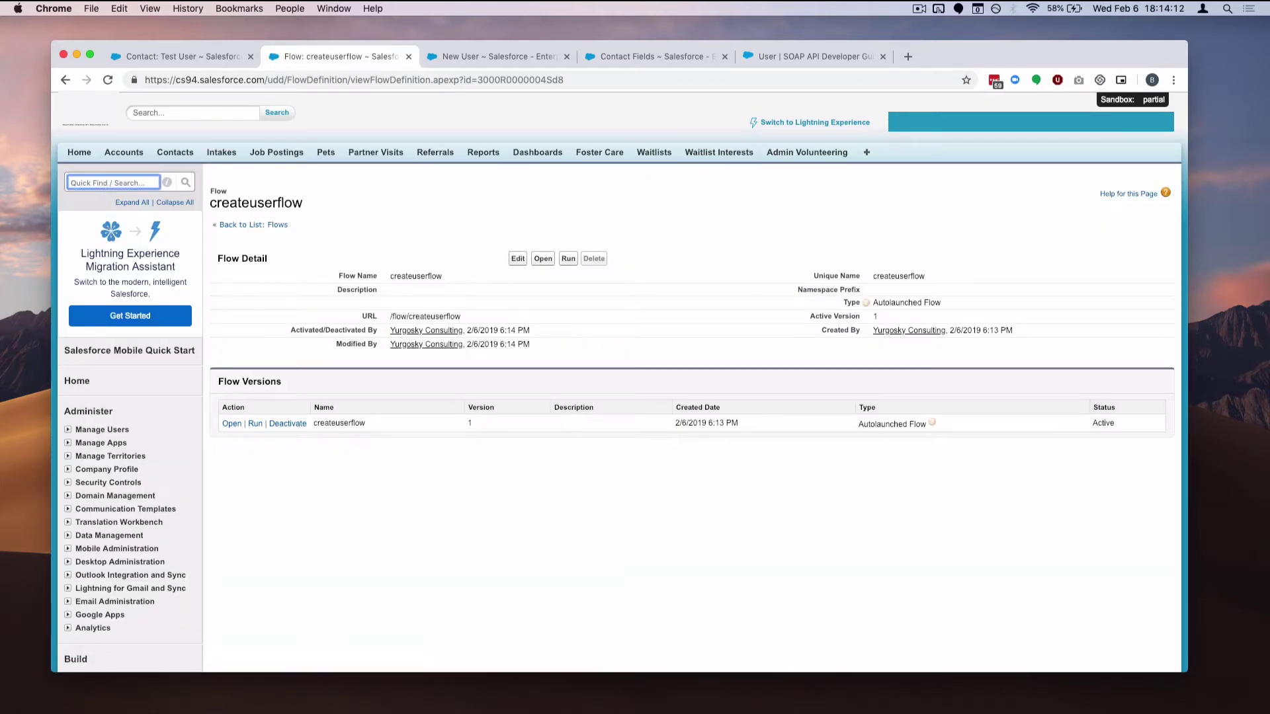
pyautogui.write('buil')
pyautogui.click(132, 281)
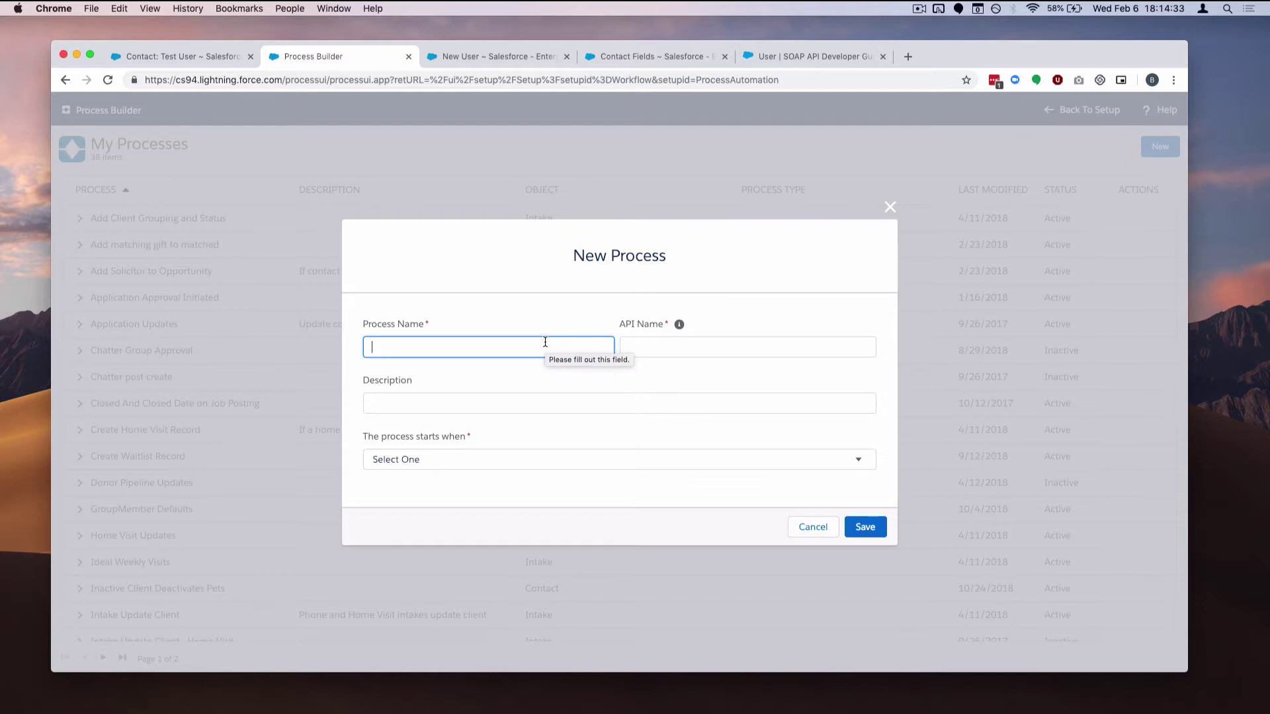
# Create a new process named Activate Contacts in Portal that starts when a record changes
pyautogui.write('Activate Contacts in Portal')
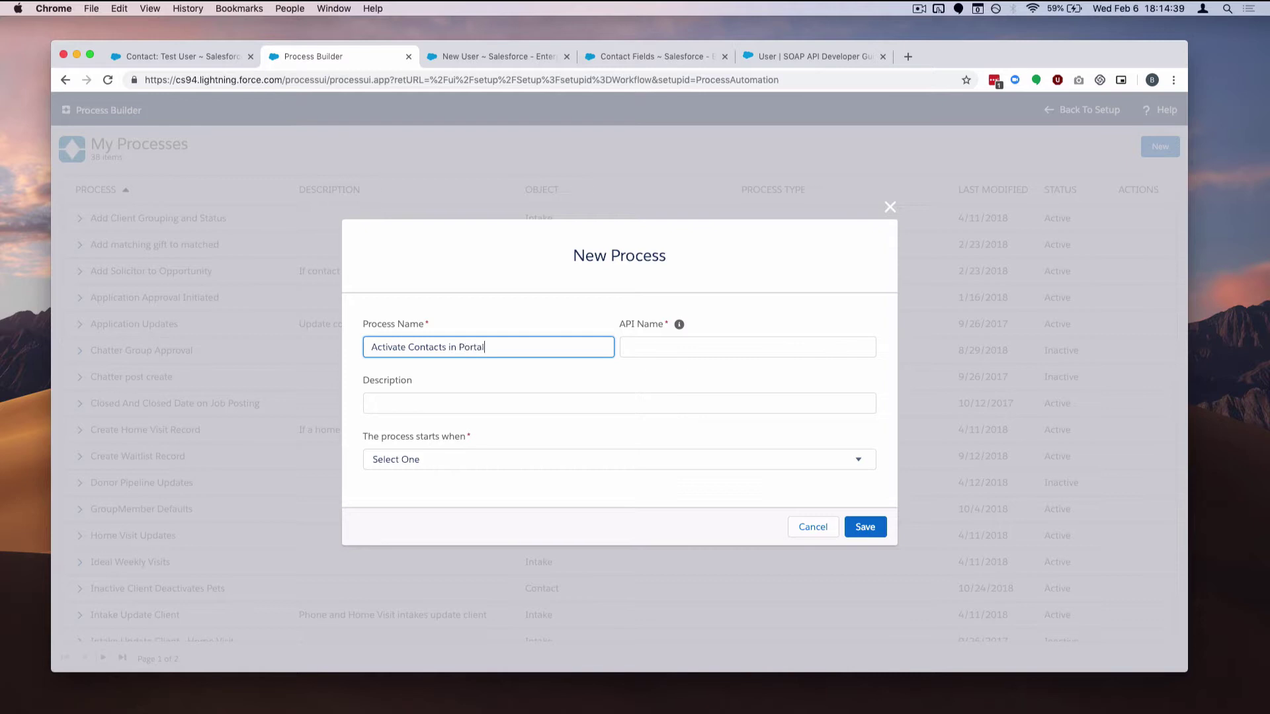
pyautogui.click(486, 459)
pyautogui.click(482, 470)
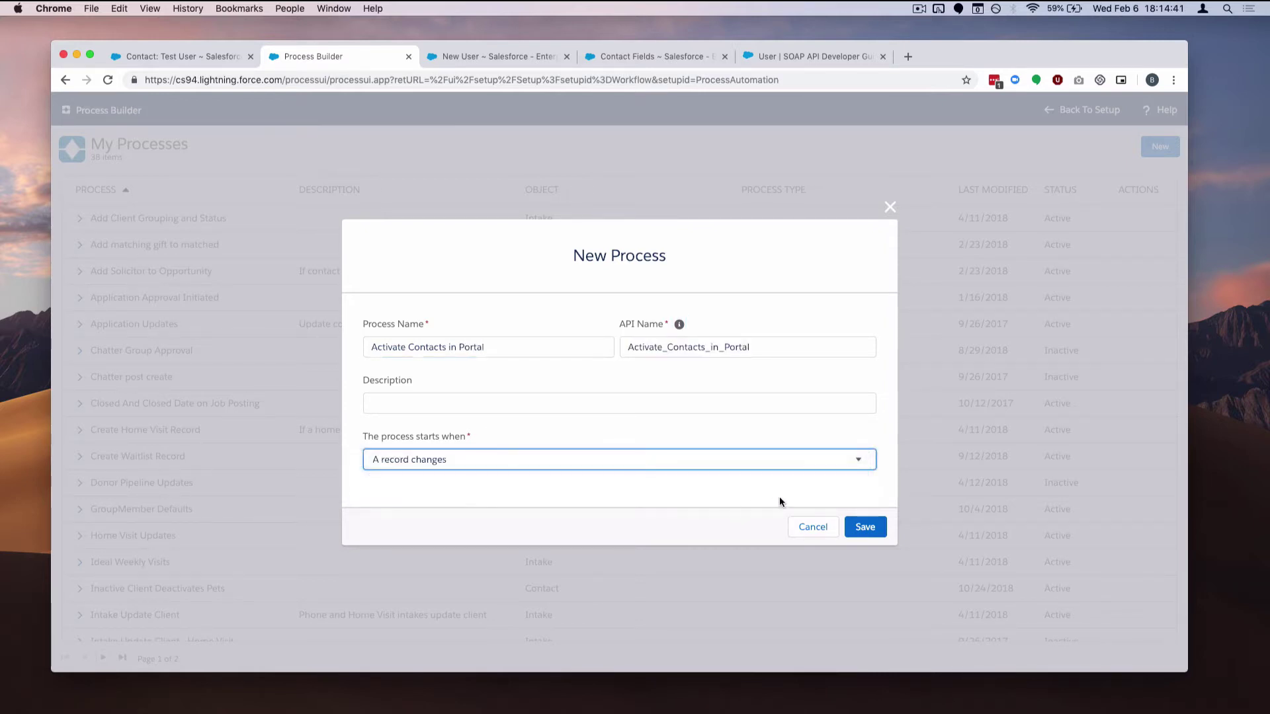
pyautogui.click(865, 533)
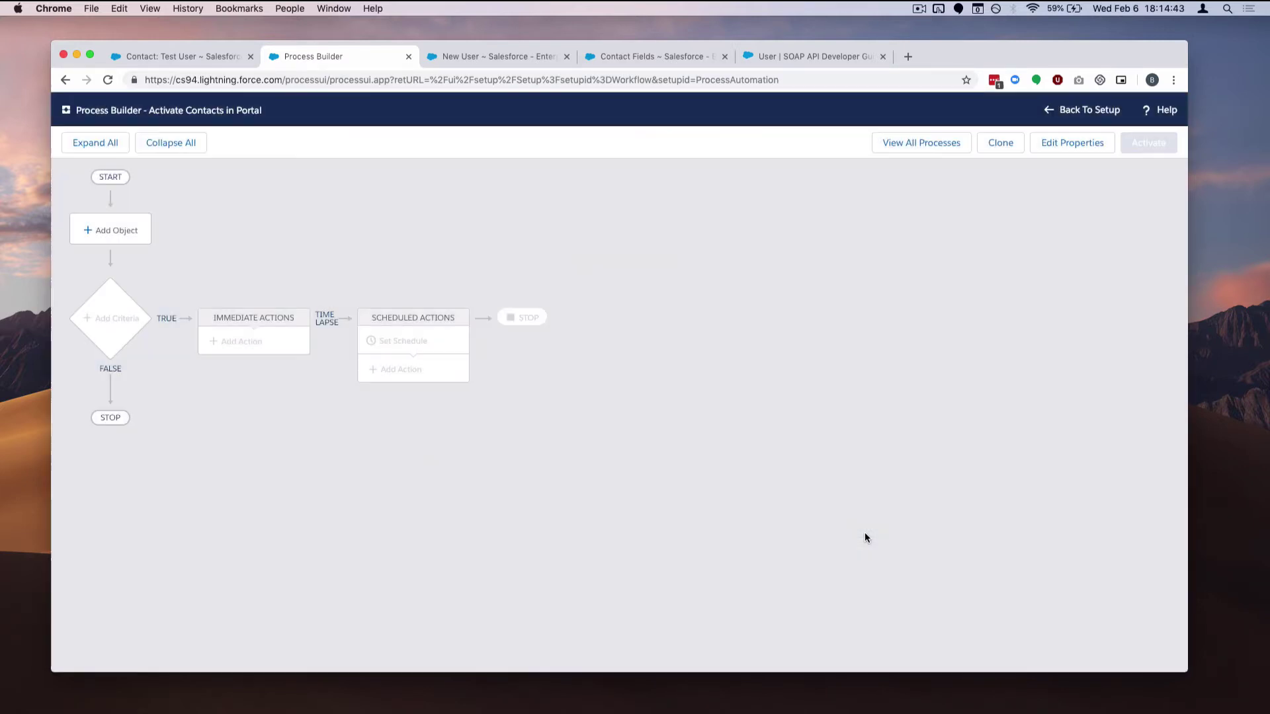
# Set the process object to Contact, triggering when a record is created or edited, and save
pyautogui.click(127, 228)
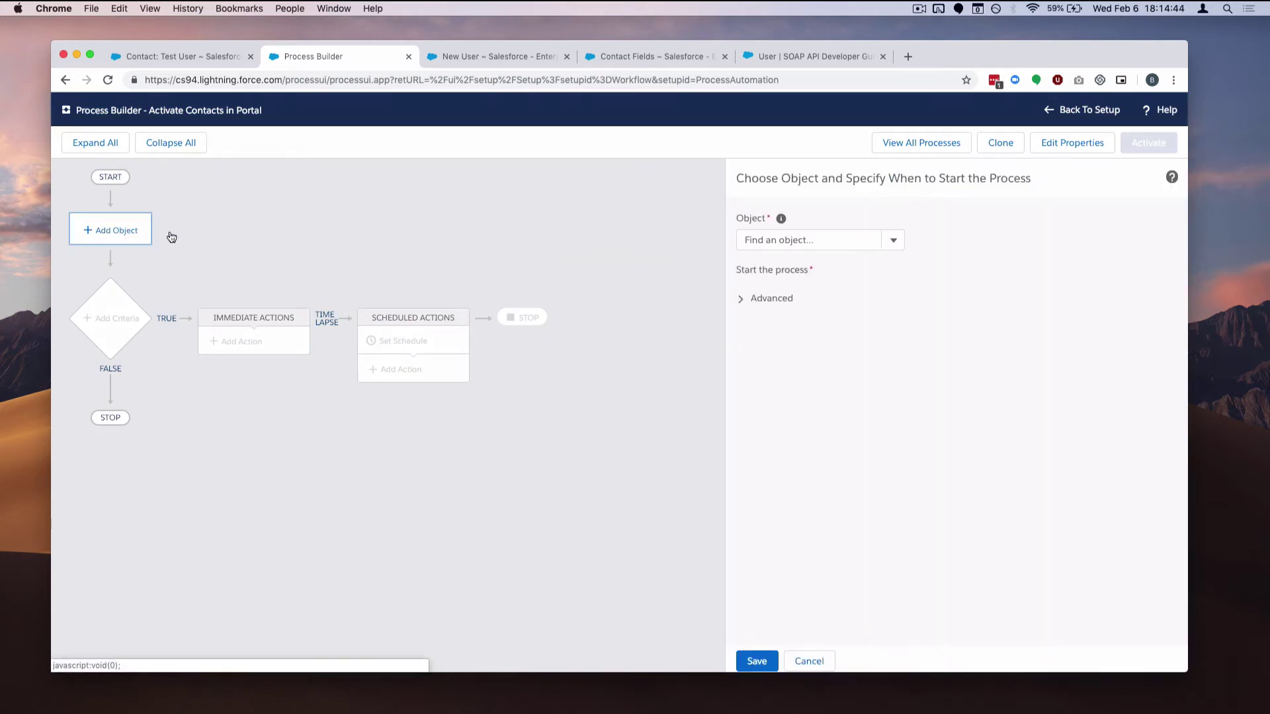
pyautogui.click(812, 249)
pyautogui.write('conta')
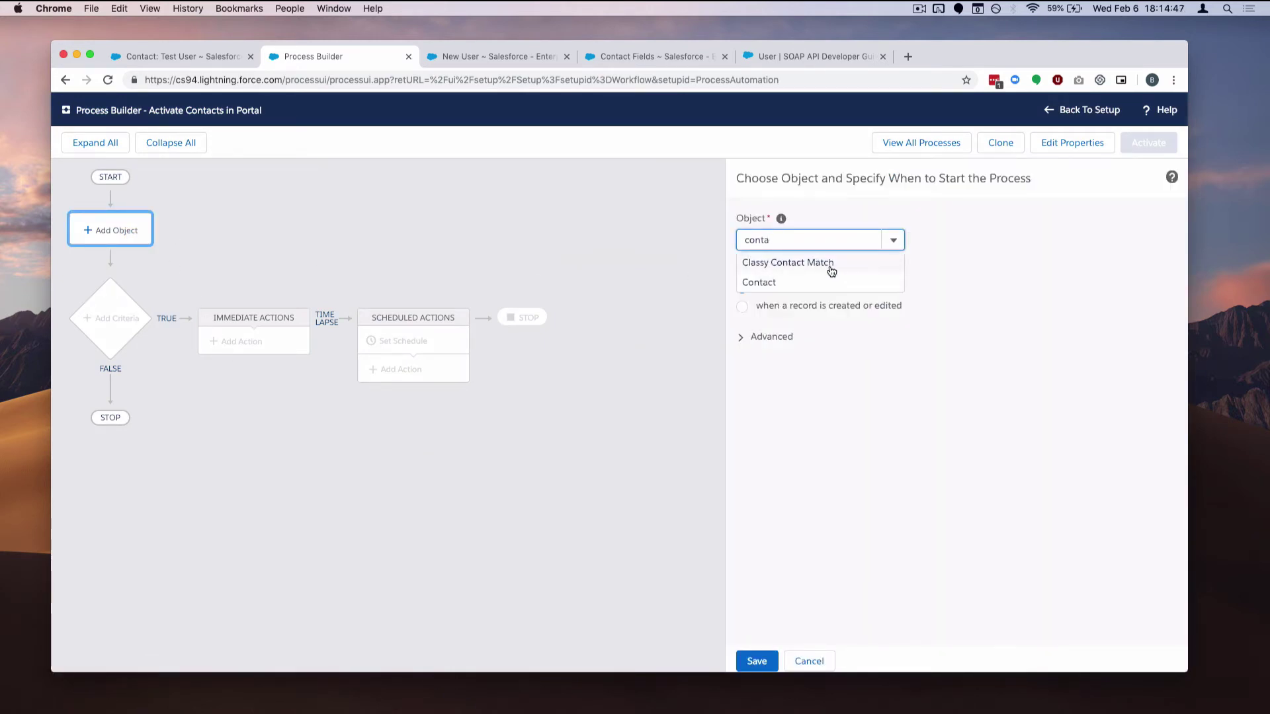
pyautogui.click(835, 284)
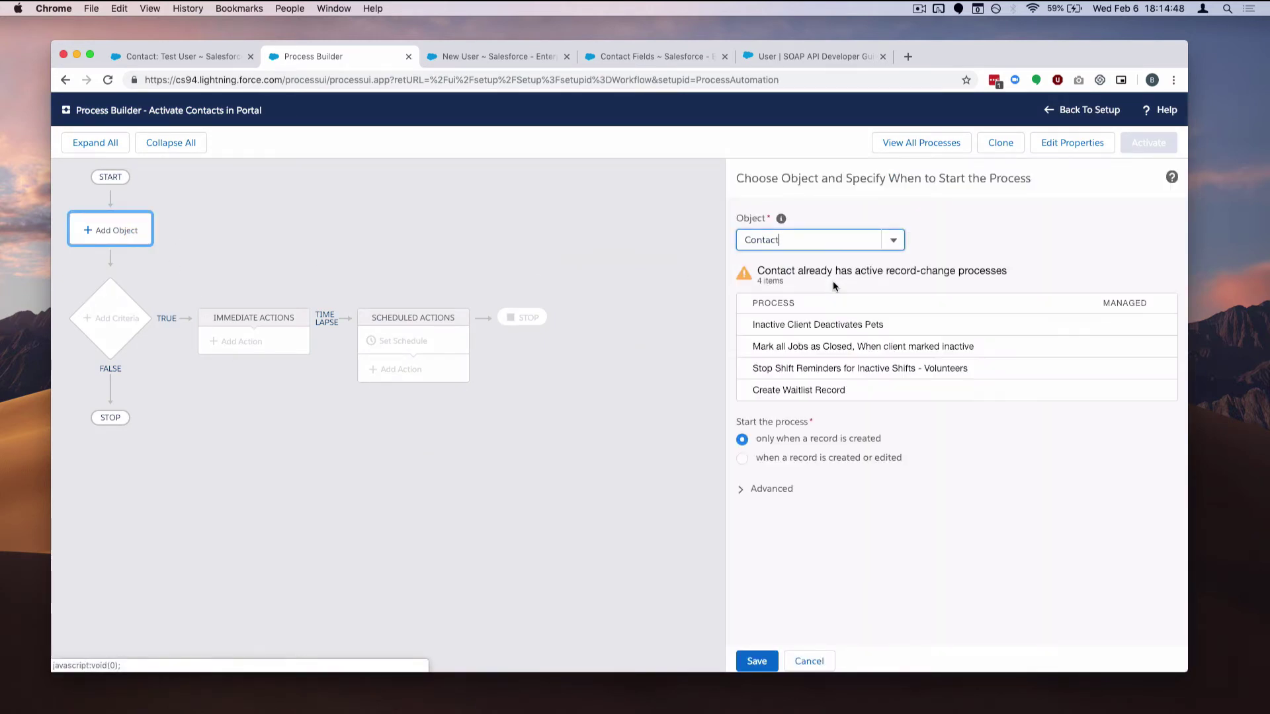
pyautogui.click(810, 461)
pyautogui.click(758, 662)
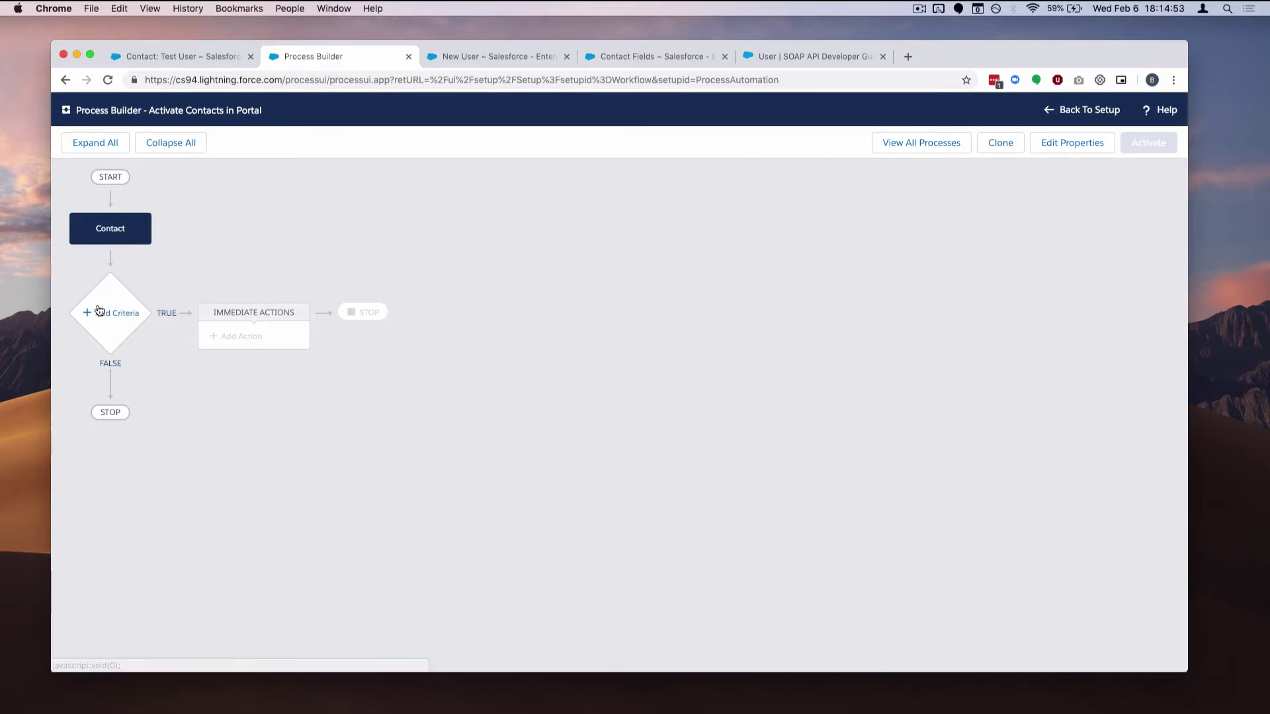
# Add and save criteria 'Approved': [Contact].Attended equals Approved, firing only on specified changes
pyautogui.click(98, 296)
pyautogui.click(717, 240)
pyautogui.write('Approved')
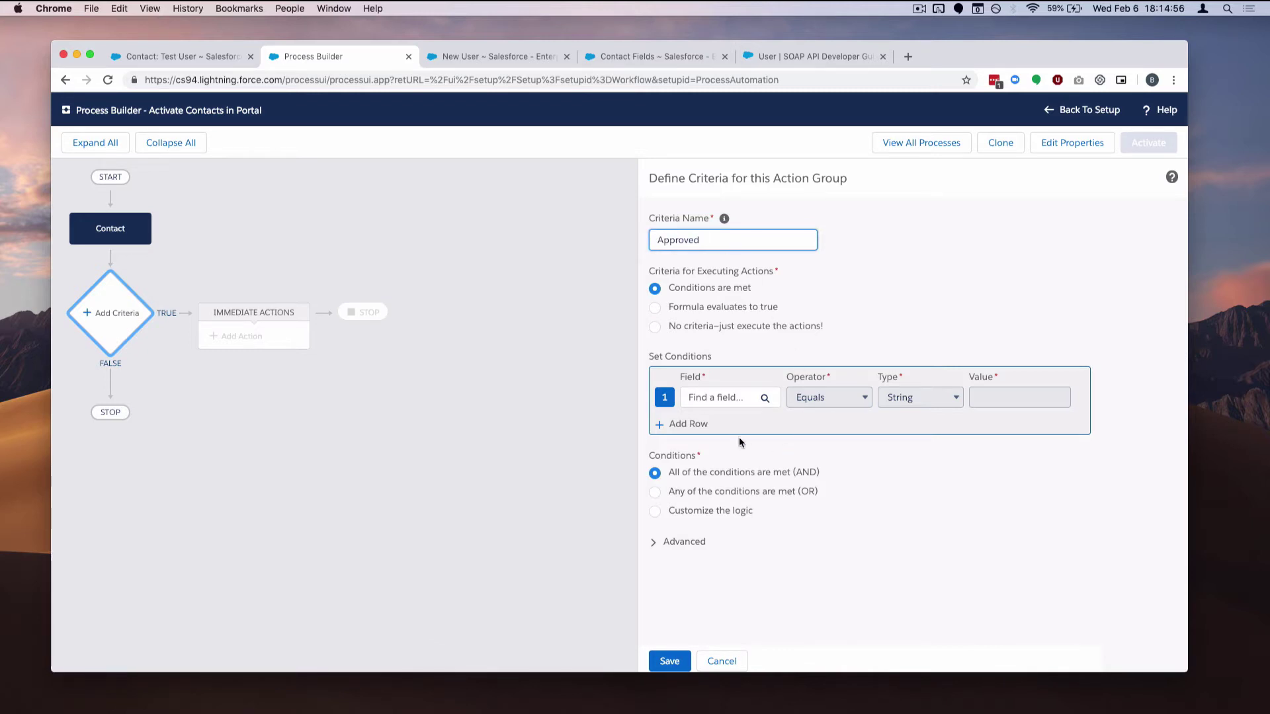
pyautogui.click(734, 398)
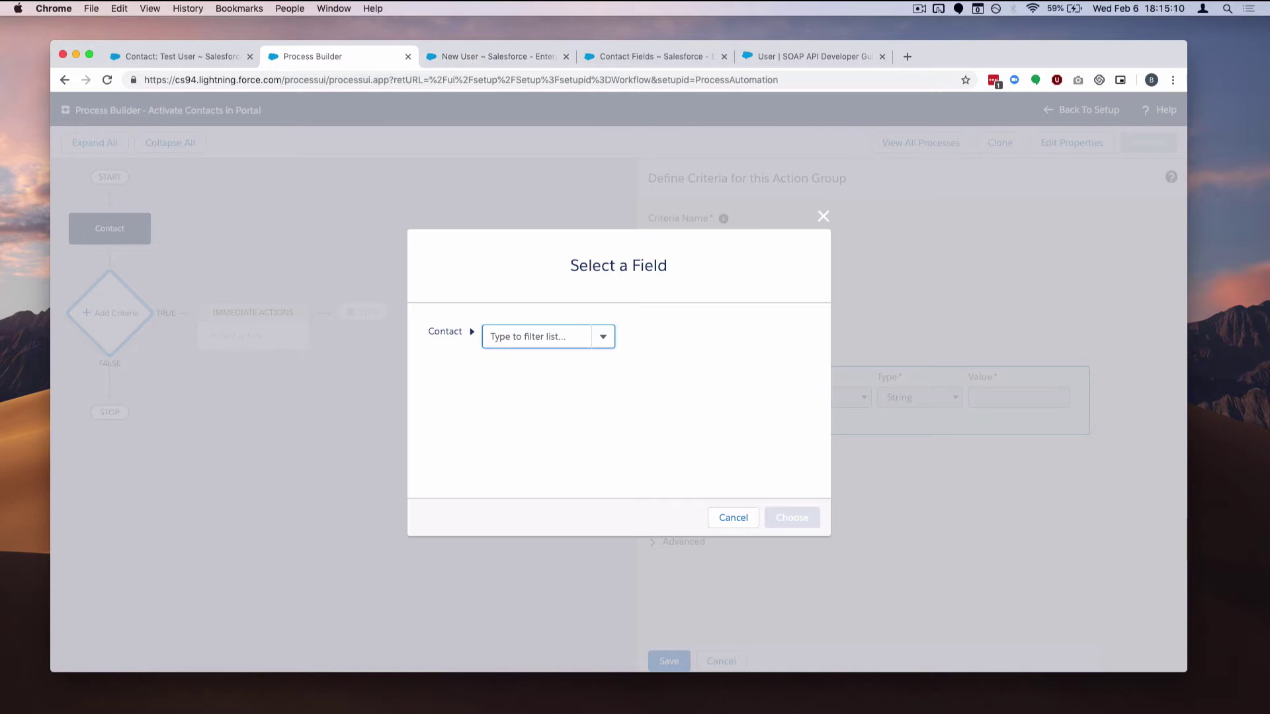
pyautogui.write('attended')
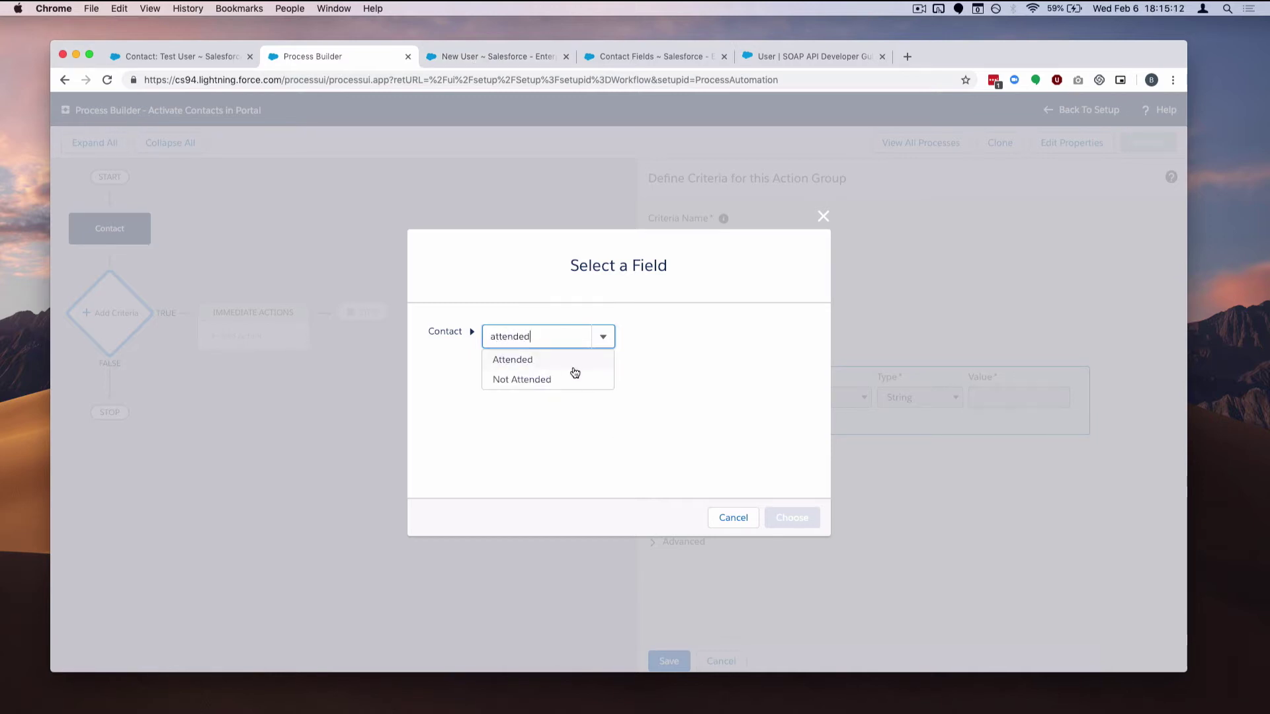
pyautogui.click(572, 365)
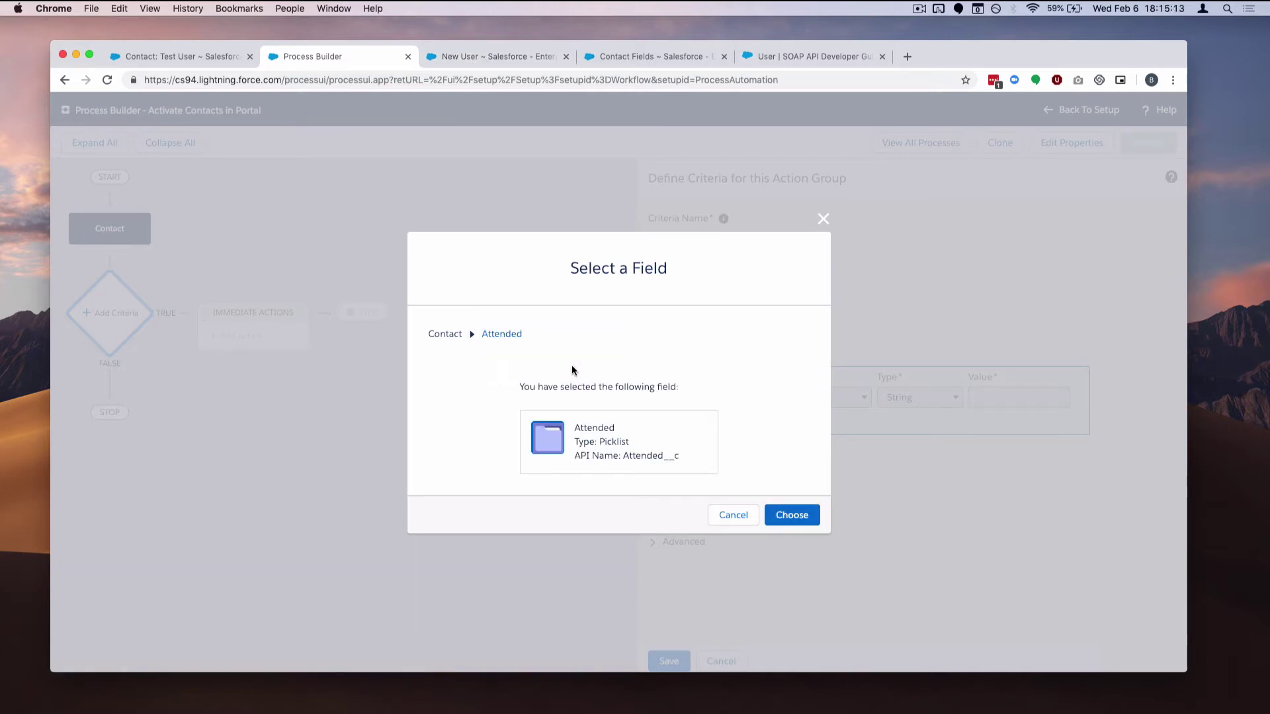
pyautogui.click(790, 515)
pyautogui.click(1017, 397)
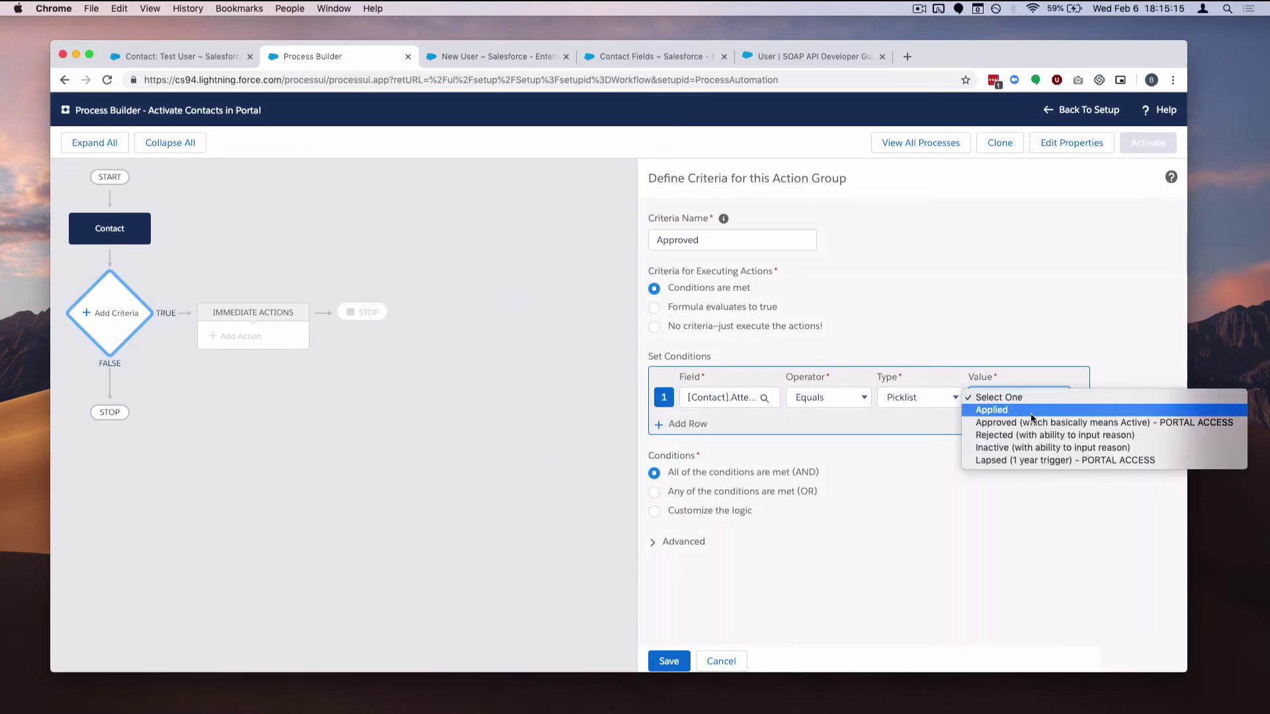
pyautogui.click(1036, 422)
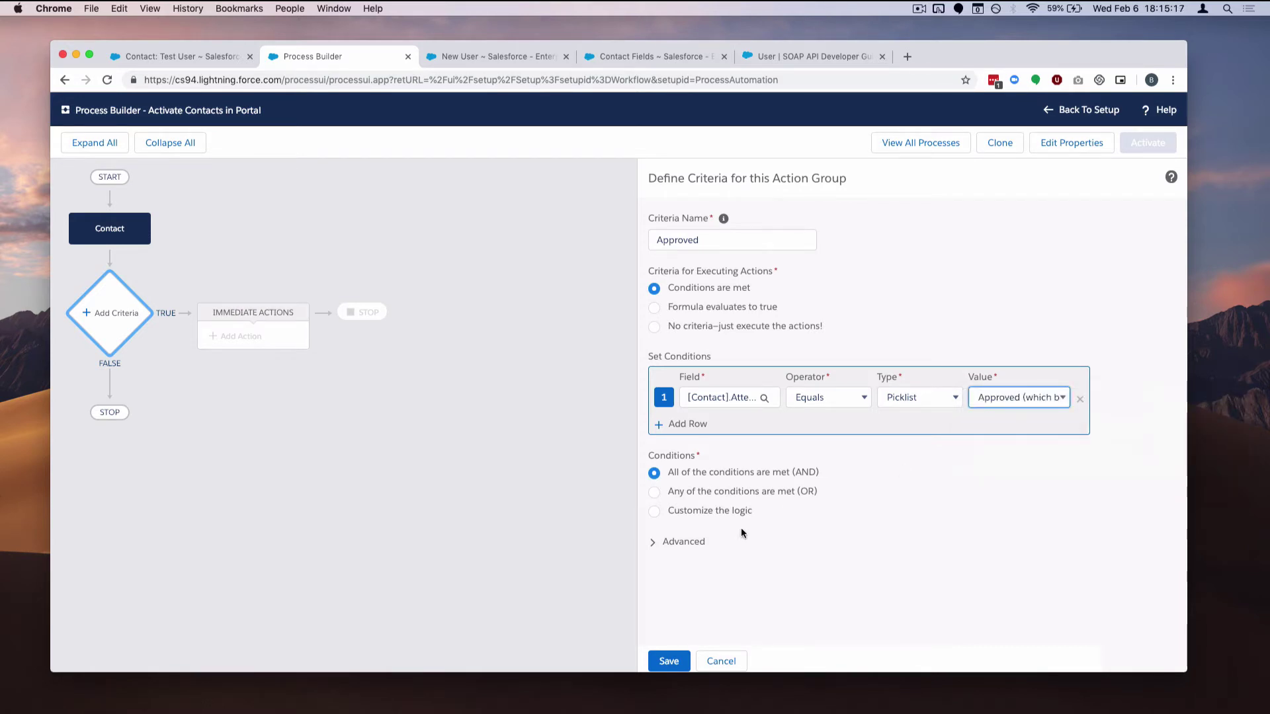
pyautogui.click(654, 546)
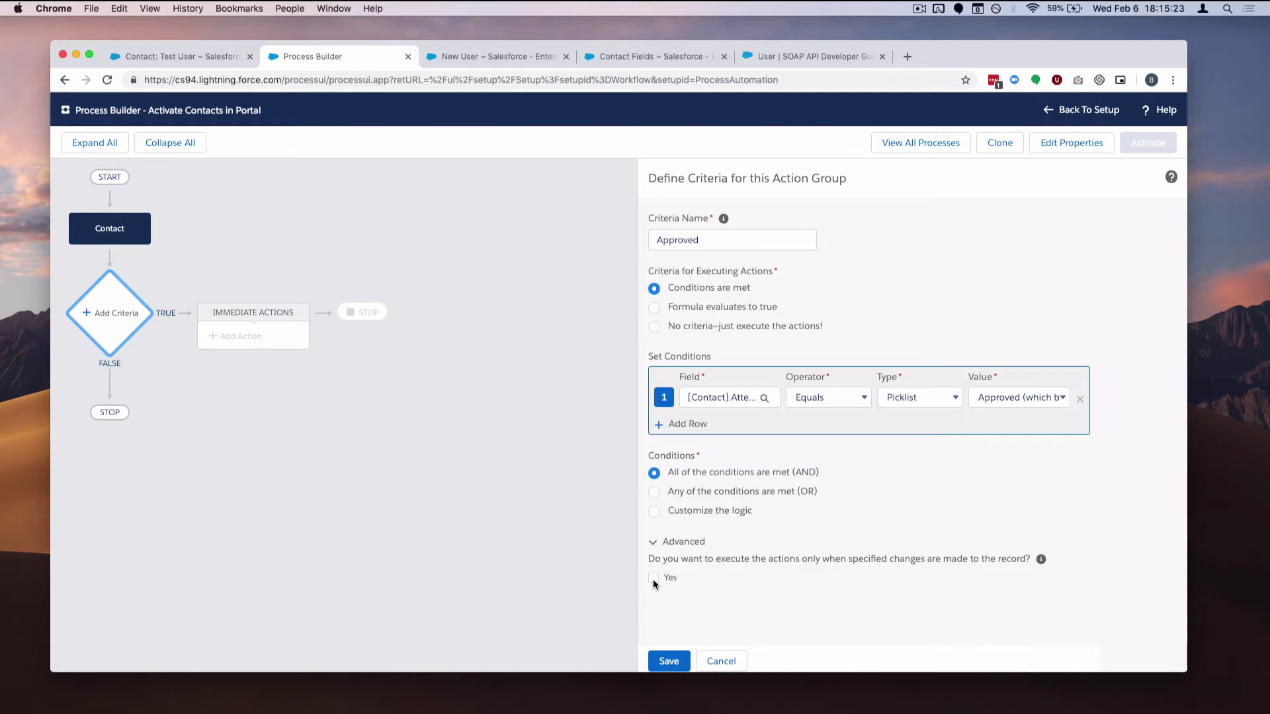
pyautogui.click(668, 661)
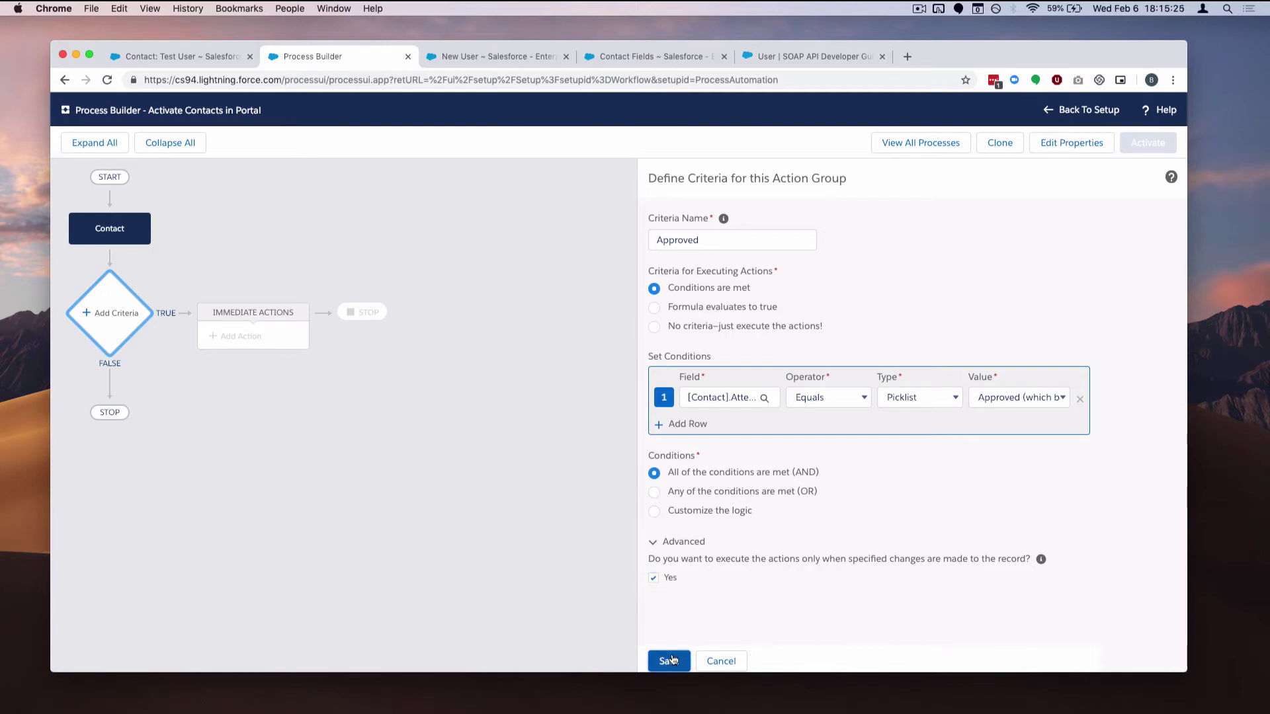
# Add a Launch Flow action named 'Launch Flow' to the Approved branch, calling createuserflow
pyautogui.click(281, 344)
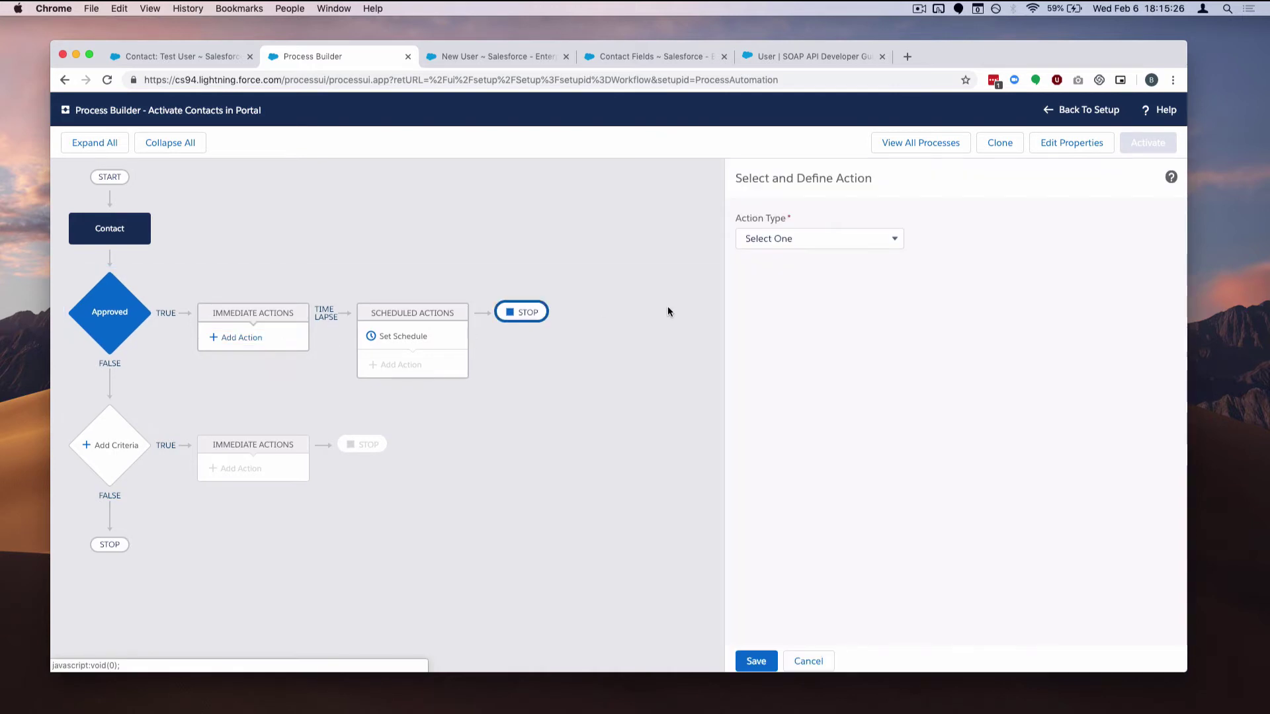
pyautogui.click(792, 246)
pyautogui.click(795, 289)
pyautogui.click(815, 289)
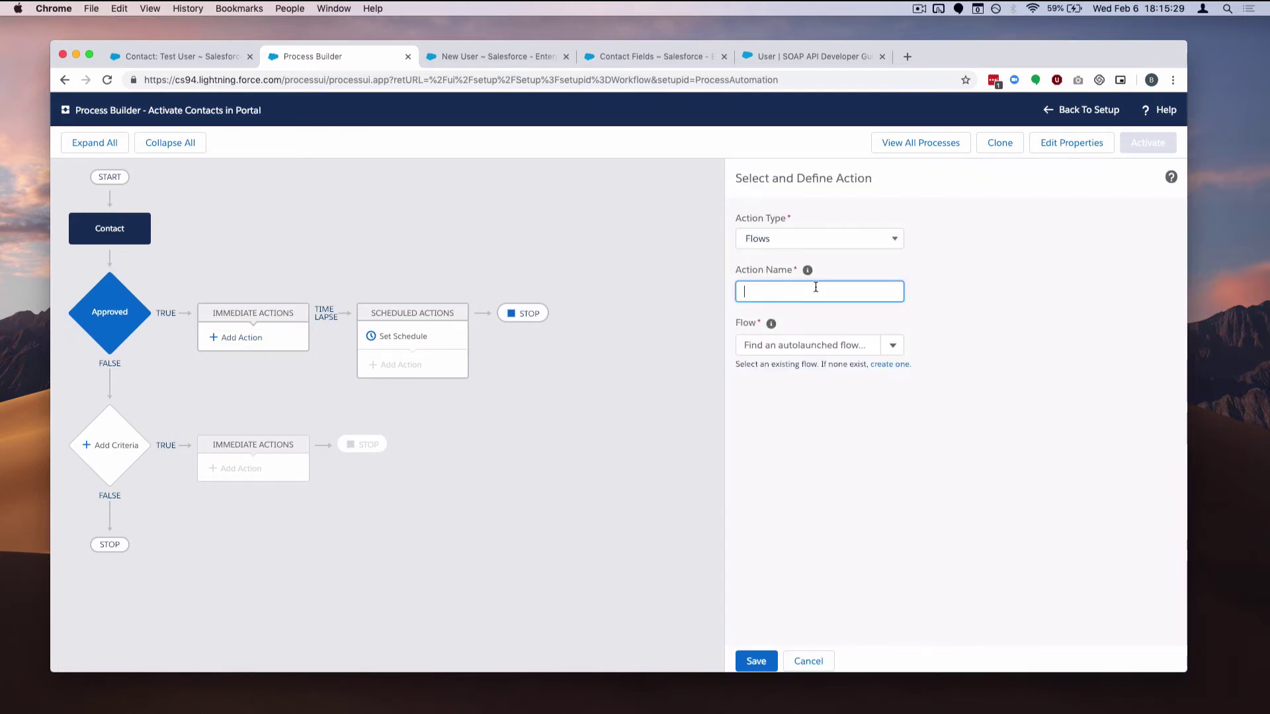
pyautogui.write('Launch Flow')
pyautogui.press('BackSpace')
pyautogui.write('ow')
pyautogui.click(839, 341)
pyautogui.click(830, 366)
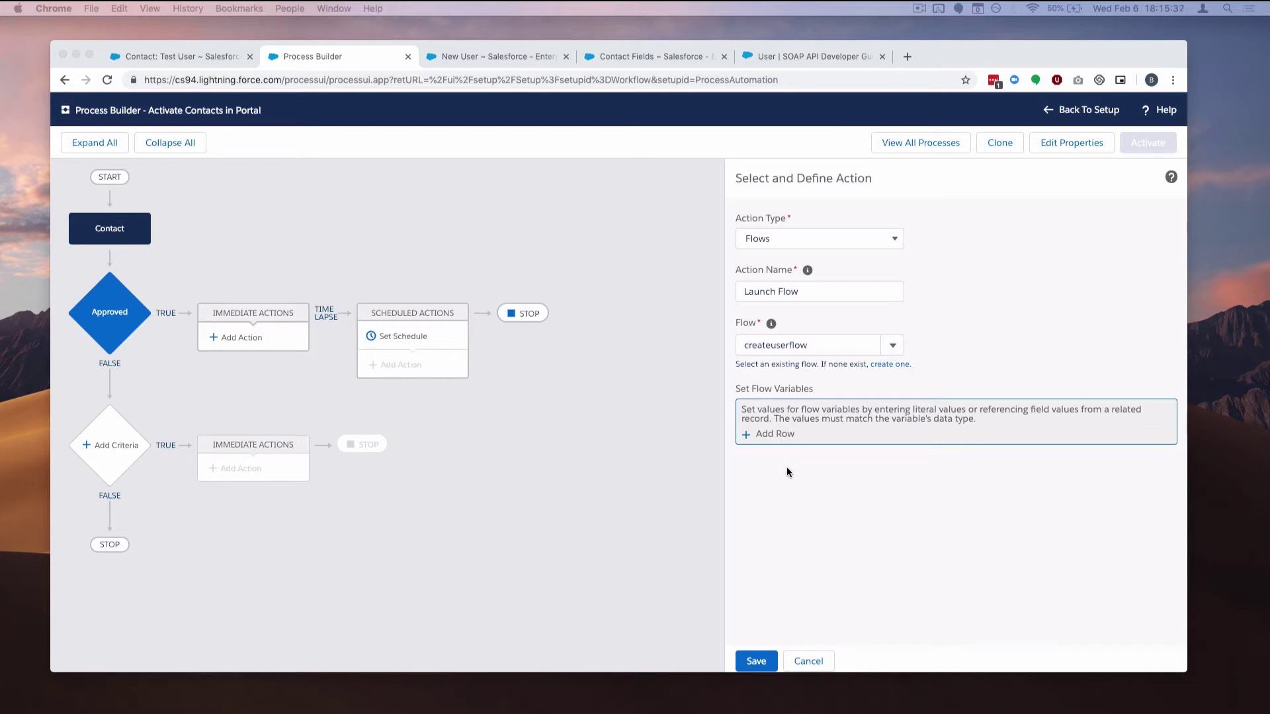
# Add four flow variable rows to the Launch Flow action
pyautogui.click(775, 436)
pyautogui.click(775, 436)
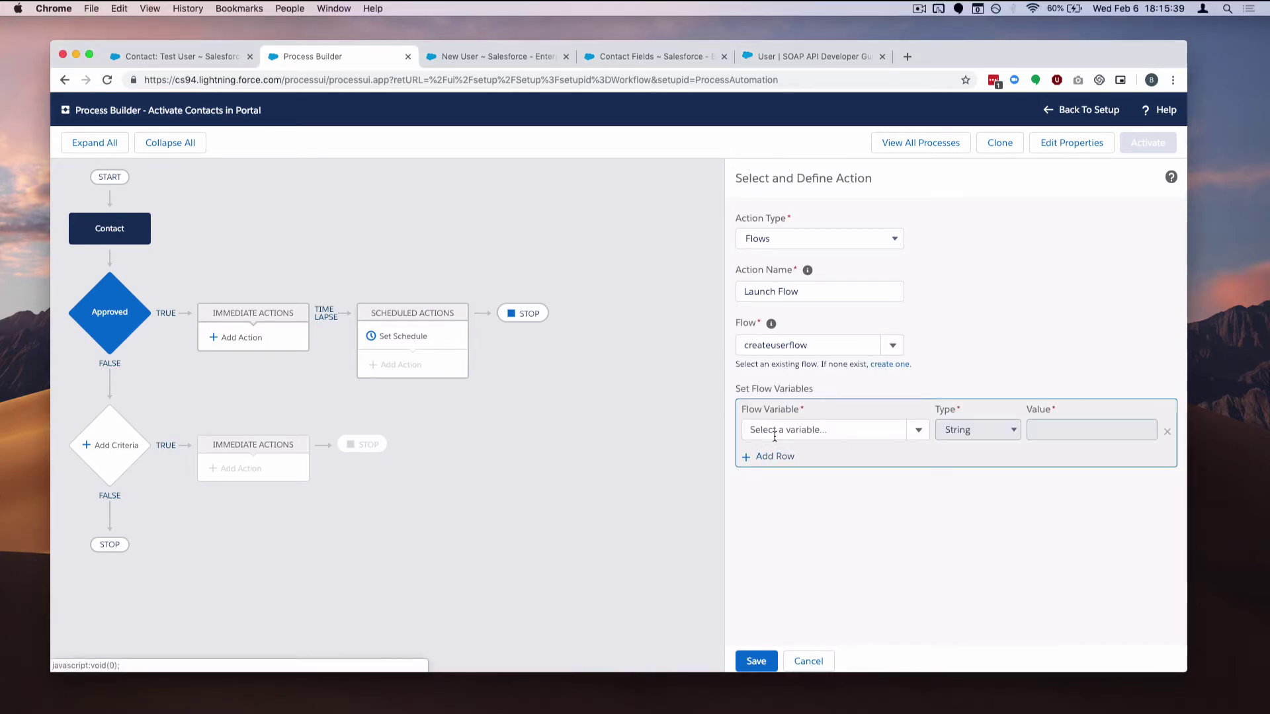
pyautogui.click(775, 461)
pyautogui.click(781, 487)
pyautogui.click(783, 511)
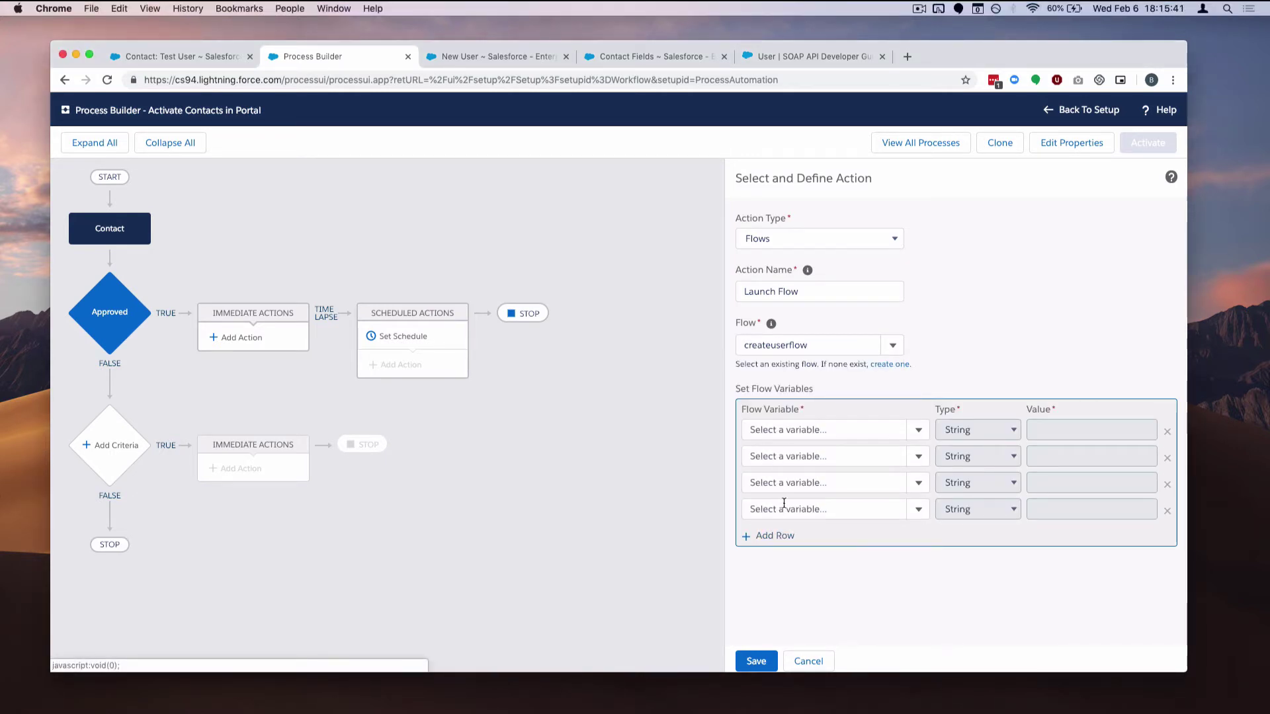
# Map the ContactId flow variable to the contact's Contact ID field reference
pyautogui.click(824, 430)
pyautogui.write('con')
pyautogui.click(837, 457)
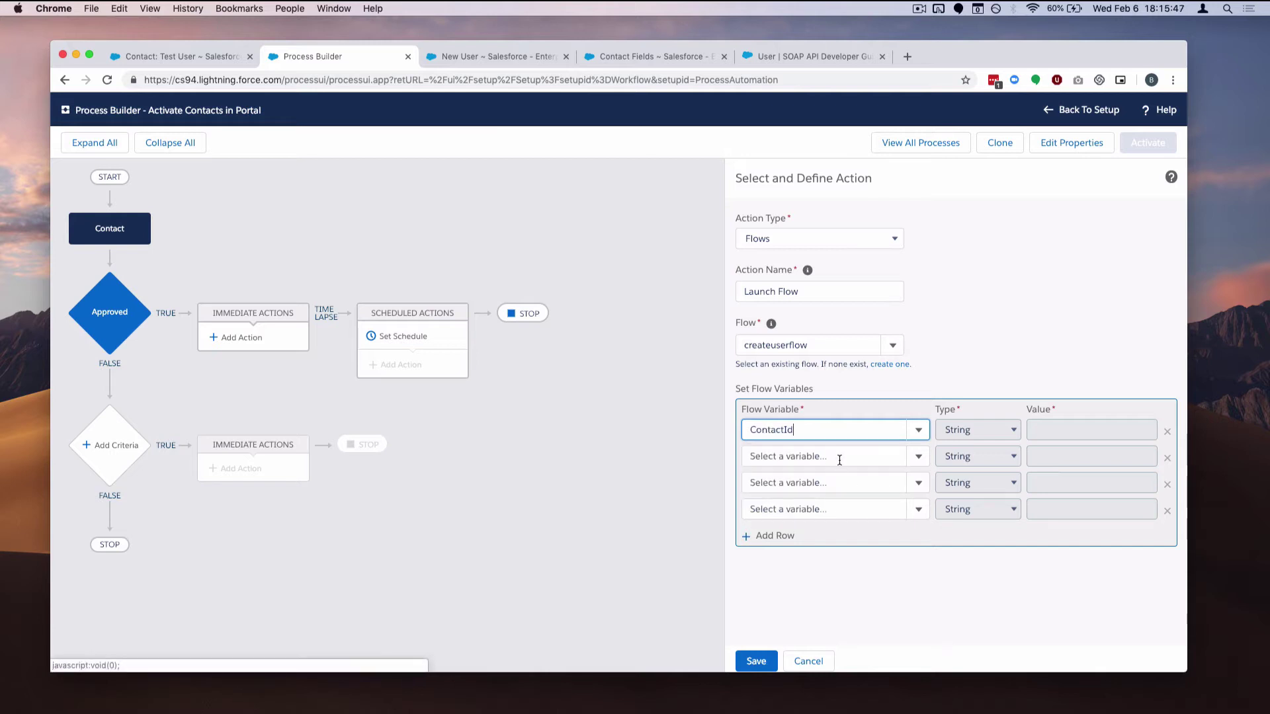
pyautogui.click(977, 430)
pyautogui.click(965, 431)
pyautogui.click(1061, 430)
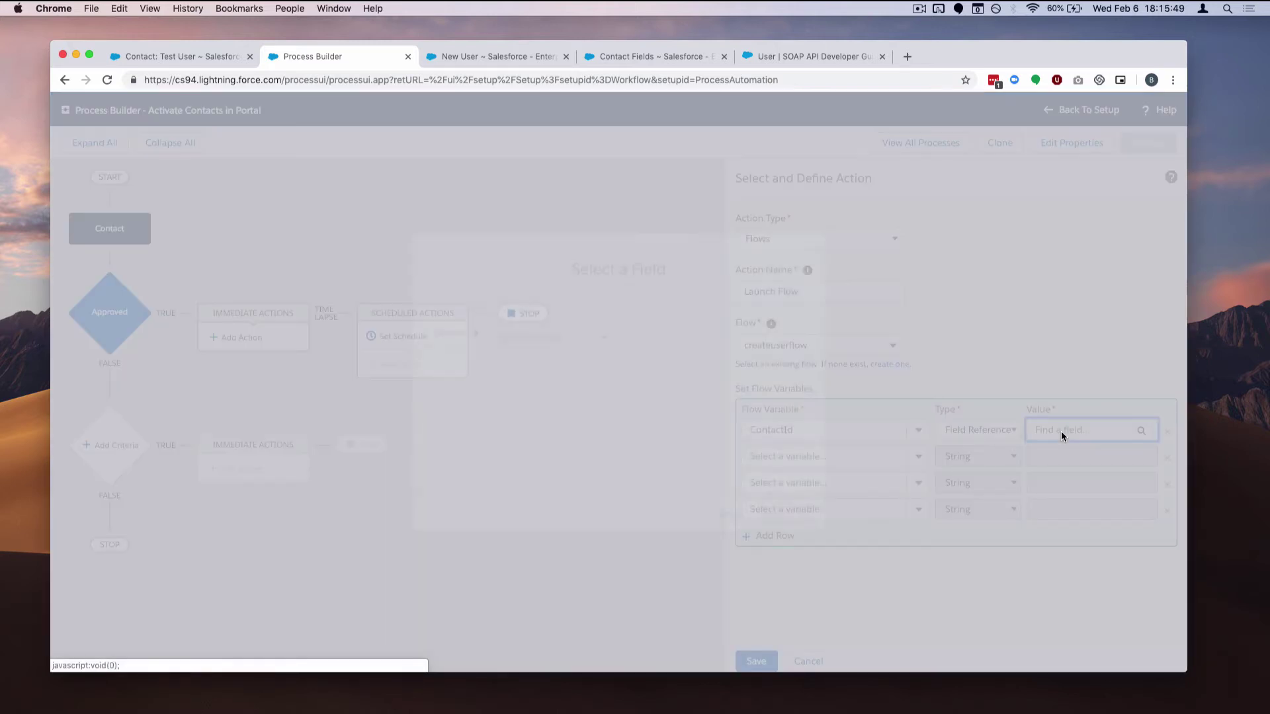
pyautogui.write('iud')
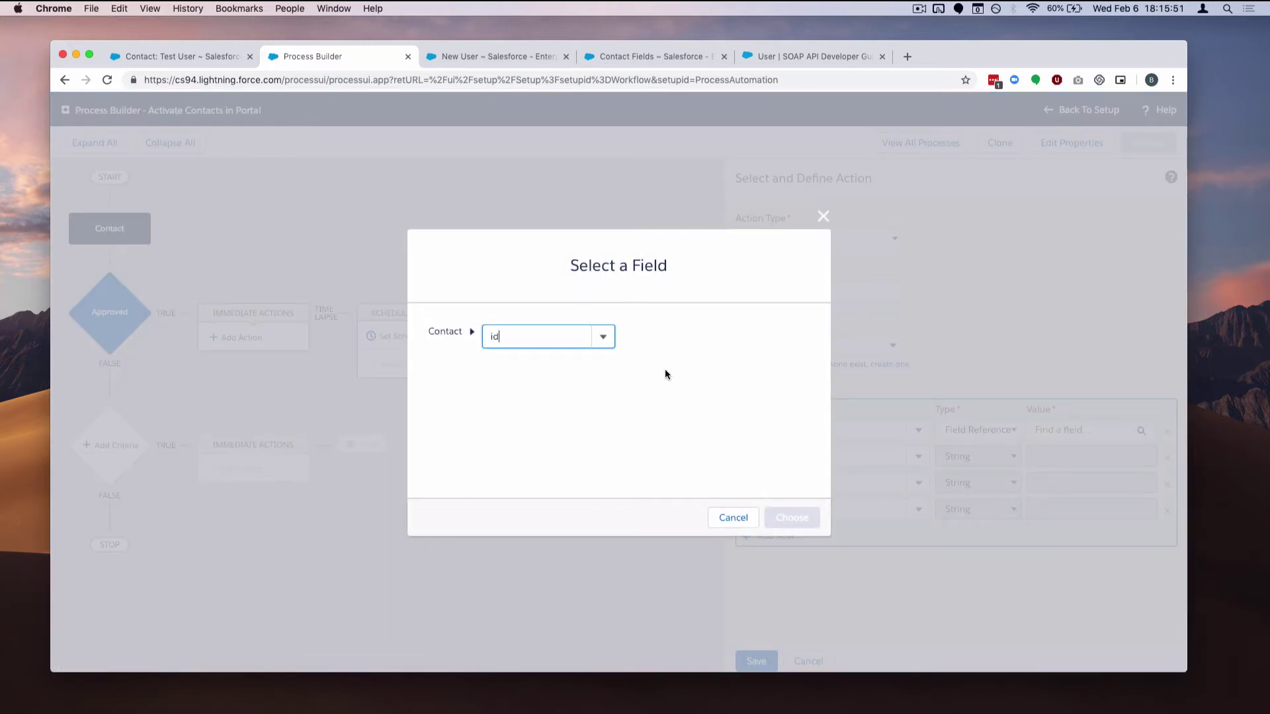
pyautogui.scroll(-5, 576, 420)
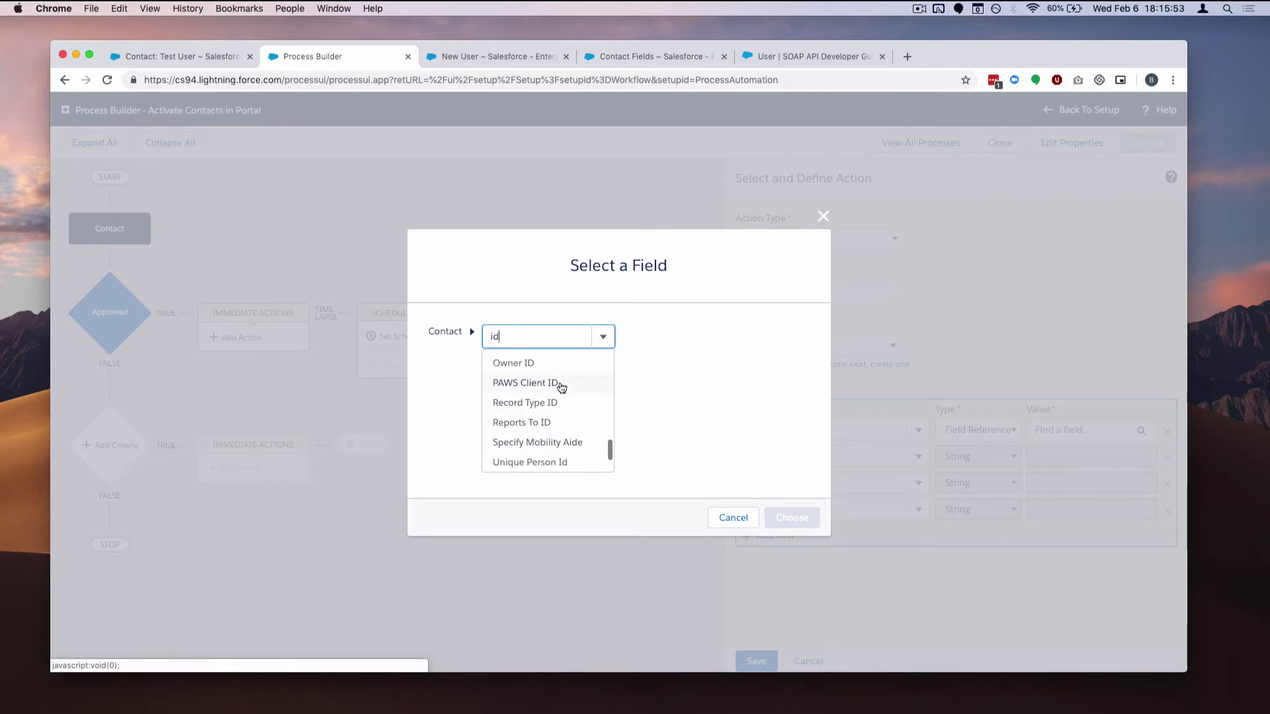
pyautogui.scroll(1, 562, 388)
pyautogui.scroll(8, 562, 387)
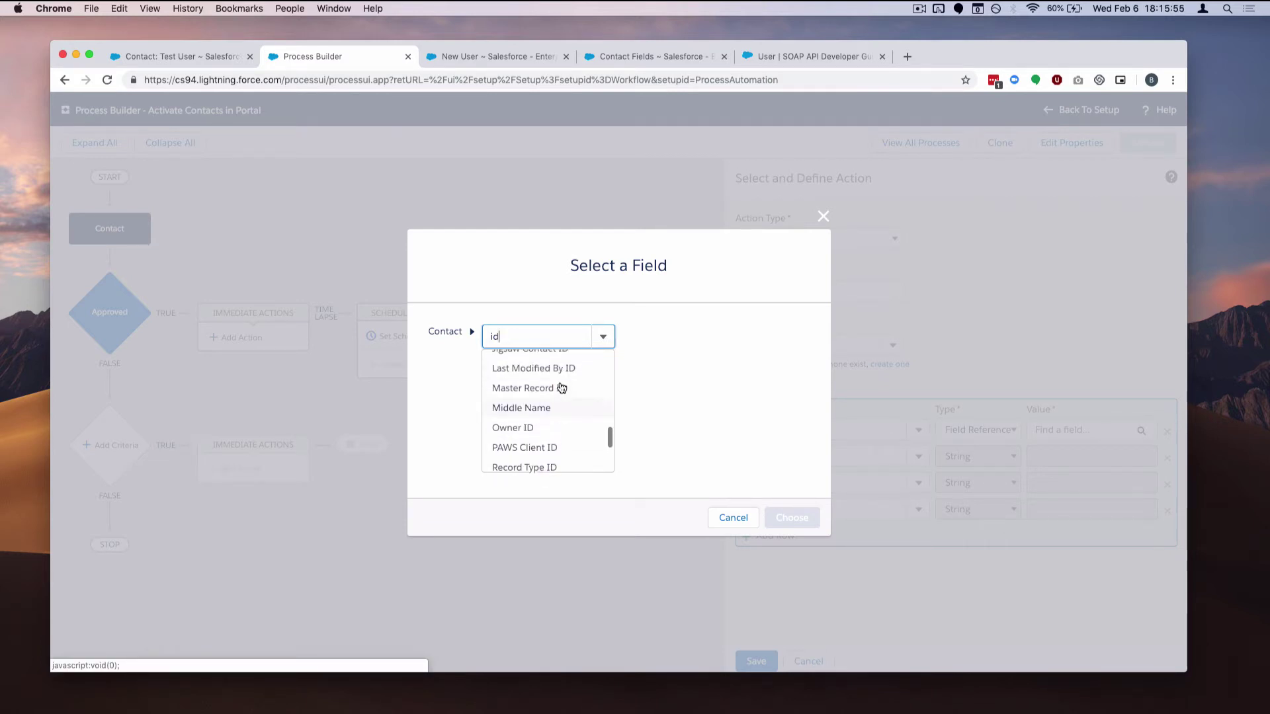
pyautogui.click(553, 392)
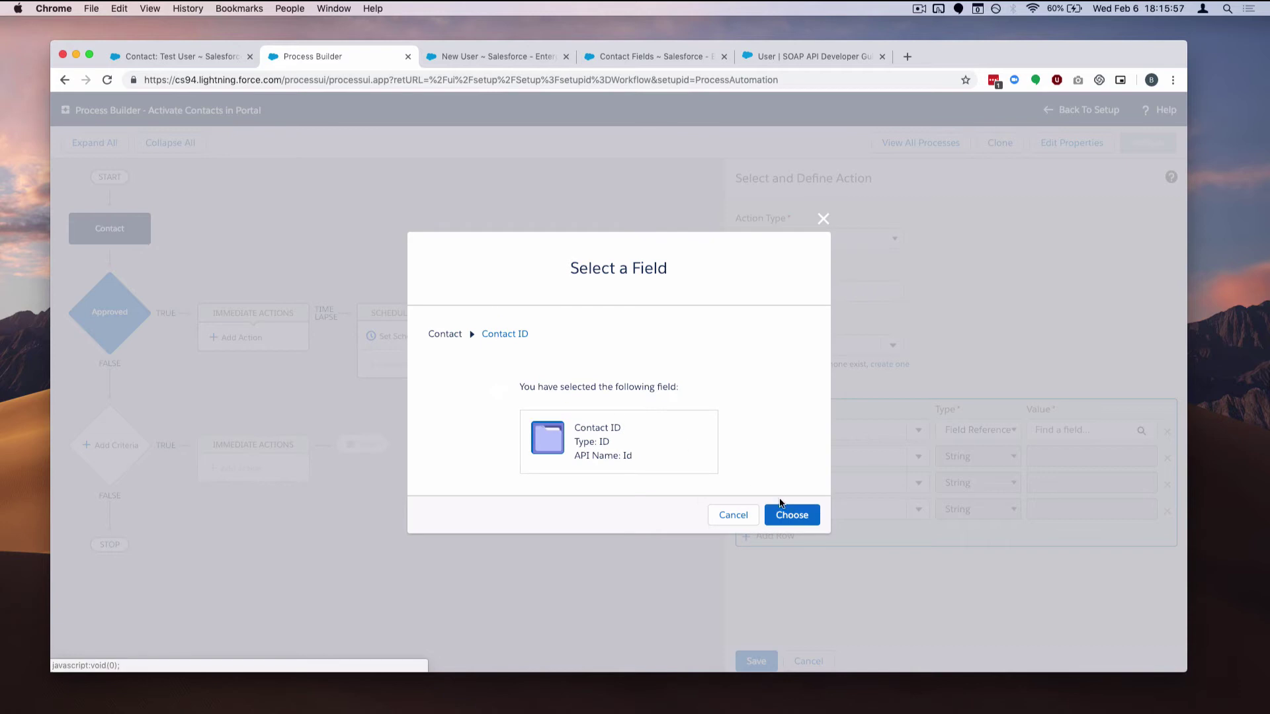
pyautogui.click(792, 518)
# Map the FirstName flow variable to the contact's First Name field reference
pyautogui.click(811, 457)
pyautogui.write('fir')
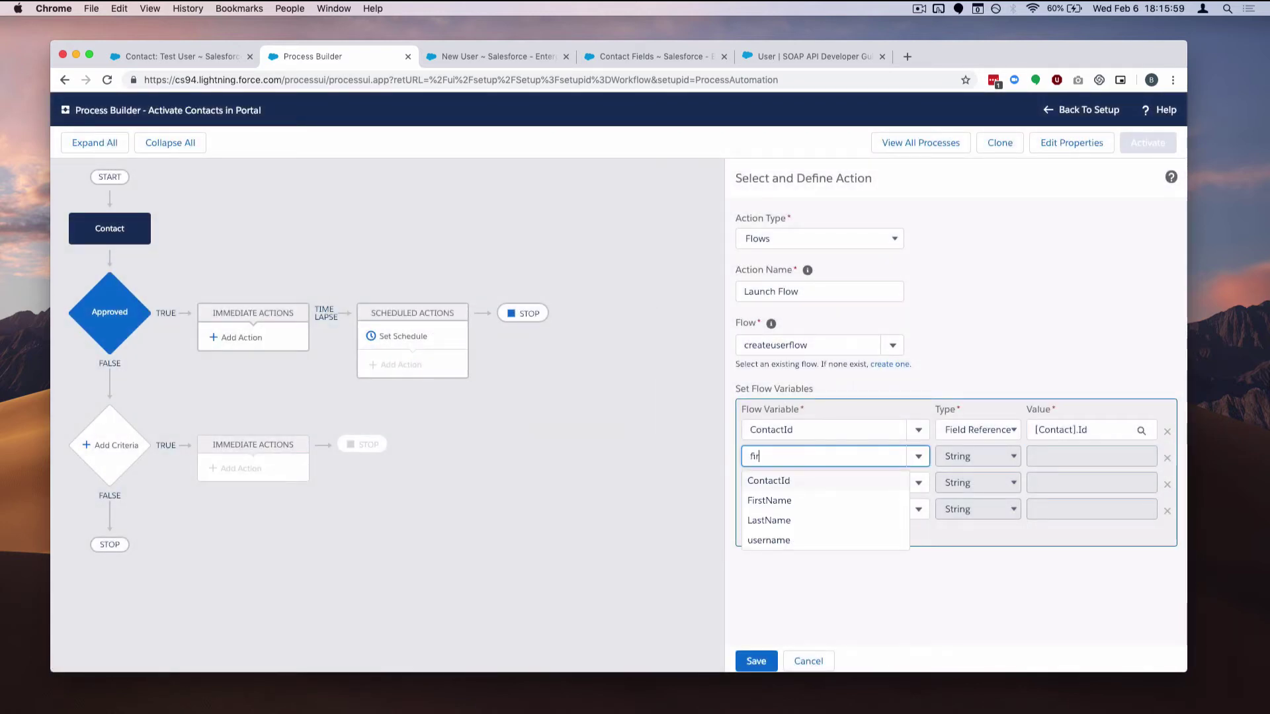
pyautogui.click(850, 483)
pyautogui.click(1002, 456)
pyautogui.click(1000, 468)
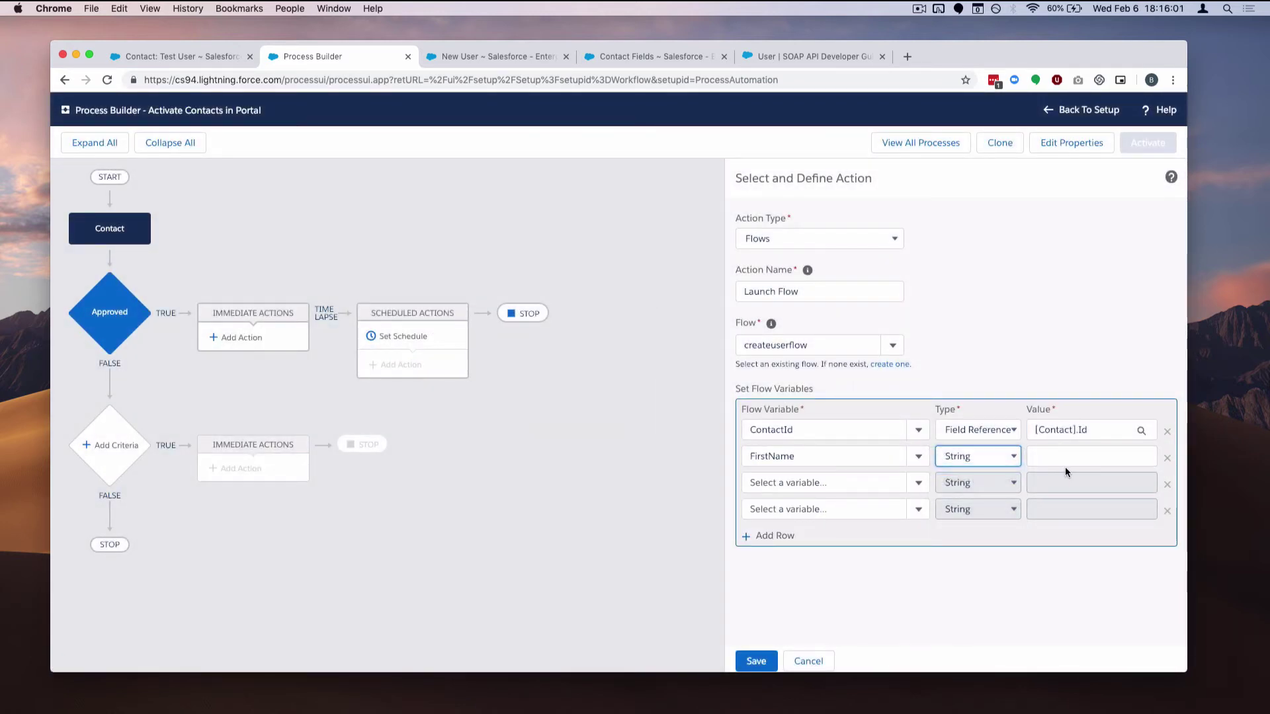
pyautogui.click(1066, 456)
pyautogui.write('fir')
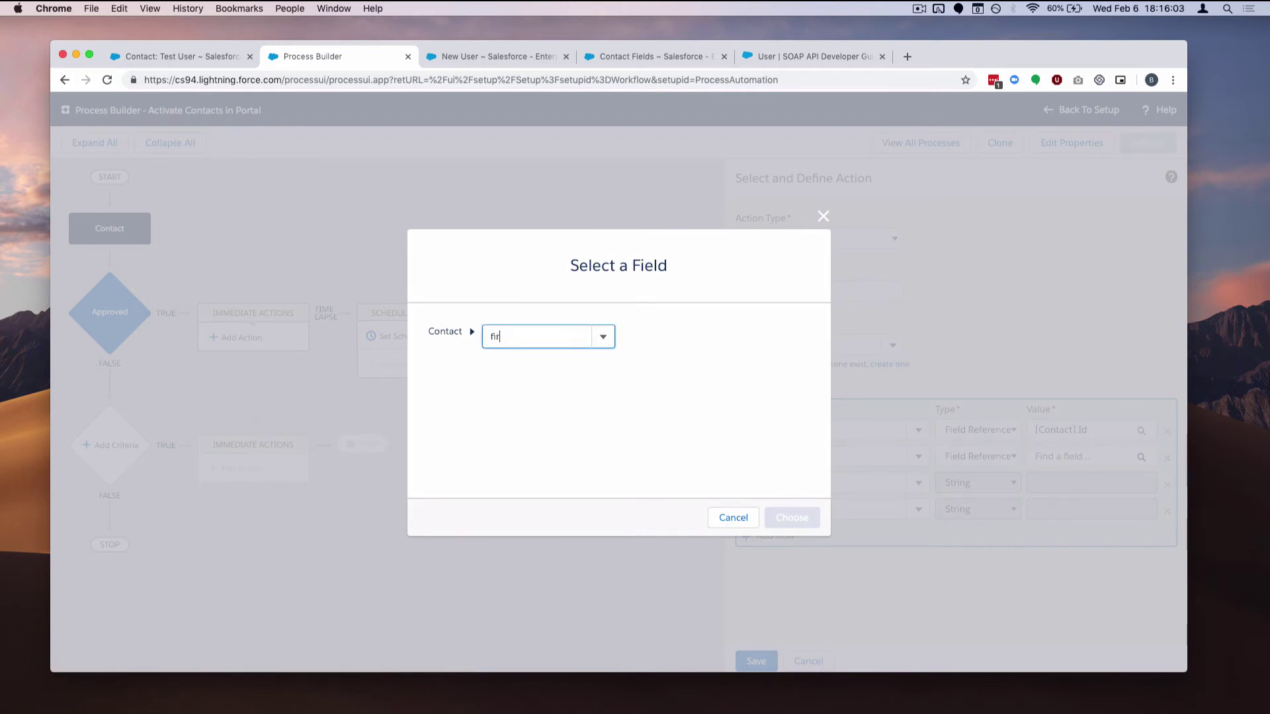
pyautogui.write('s')
pyautogui.click(576, 362)
pyautogui.click(792, 518)
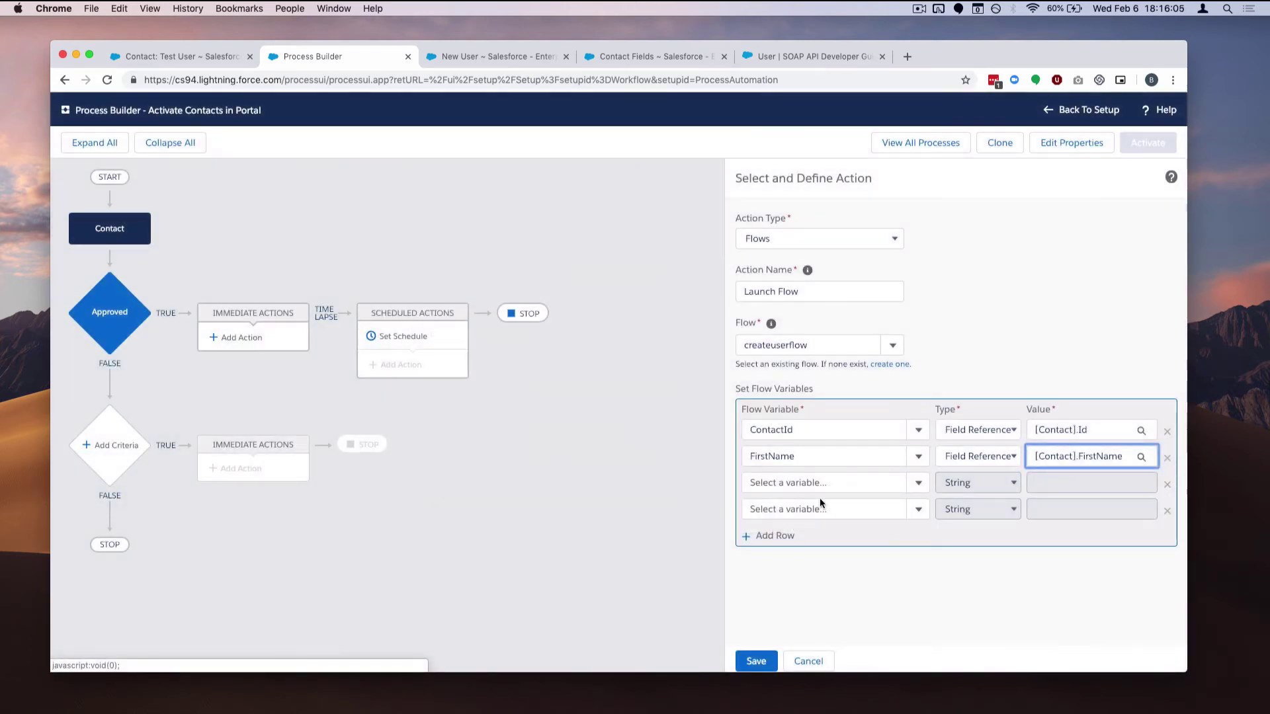
# Map the LastName flow variable to the contact's Last Name field reference
pyautogui.click(835, 485)
pyautogui.write('las')
pyautogui.click(831, 510)
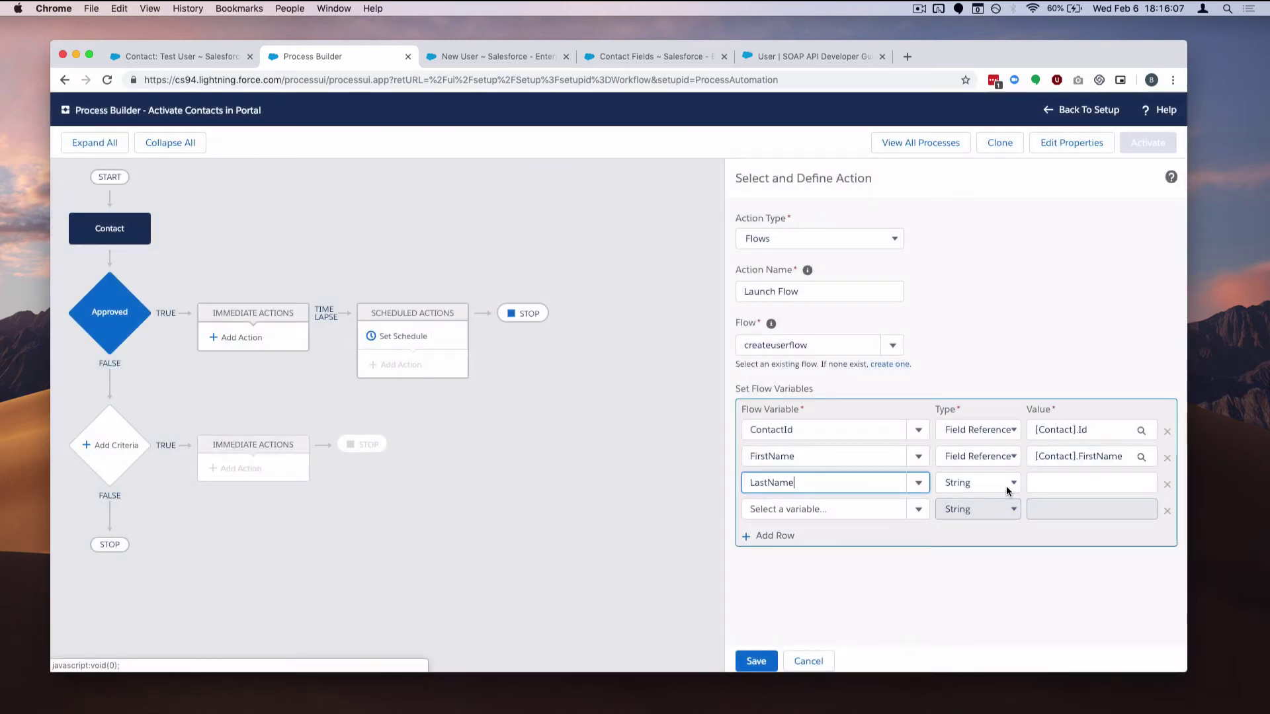
pyautogui.click(1008, 491)
pyautogui.click(977, 496)
pyautogui.click(1071, 488)
pyautogui.write('last')
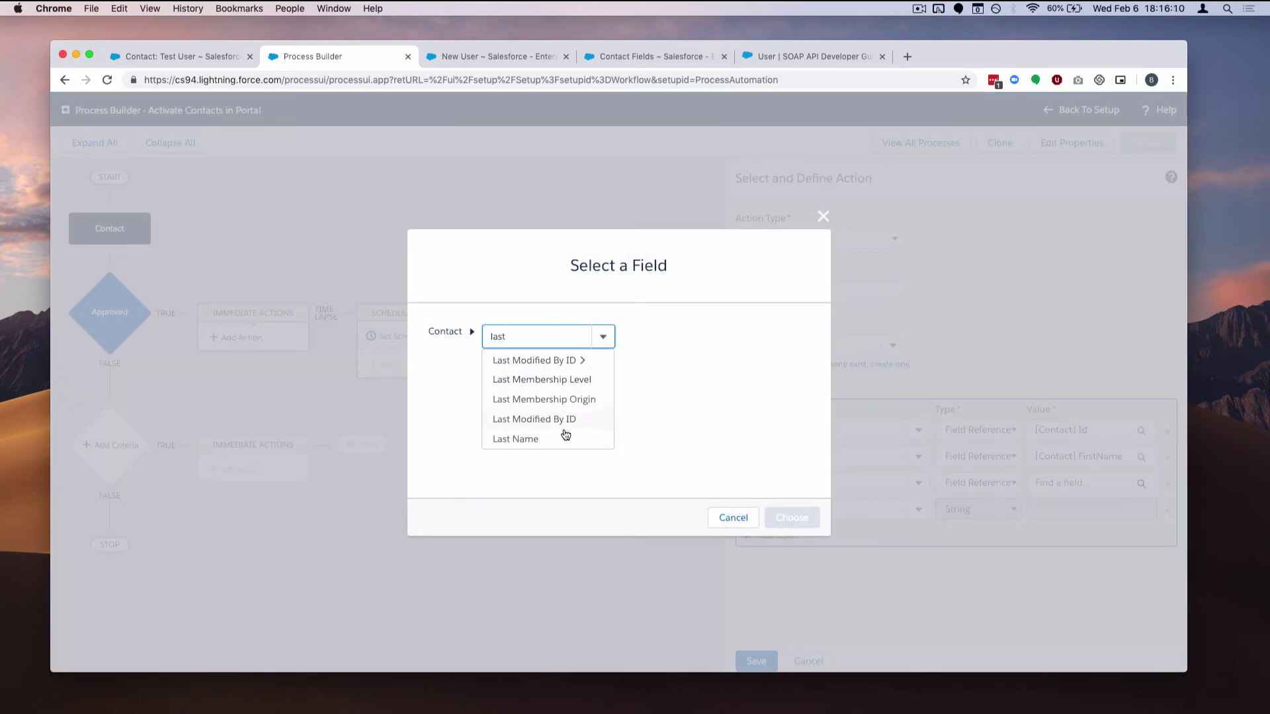
pyautogui.click(566, 435)
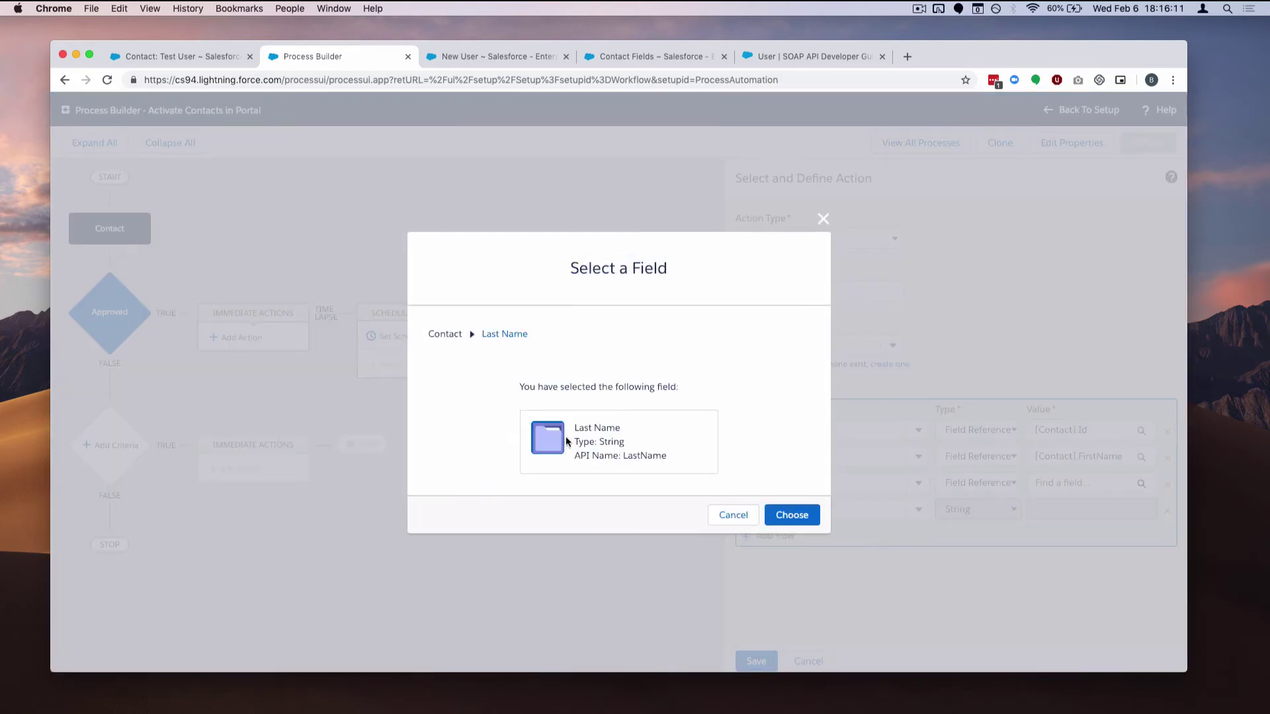
pyautogui.click(791, 514)
# Map the username flow variable to the contact's Email field reference
pyautogui.click(820, 510)
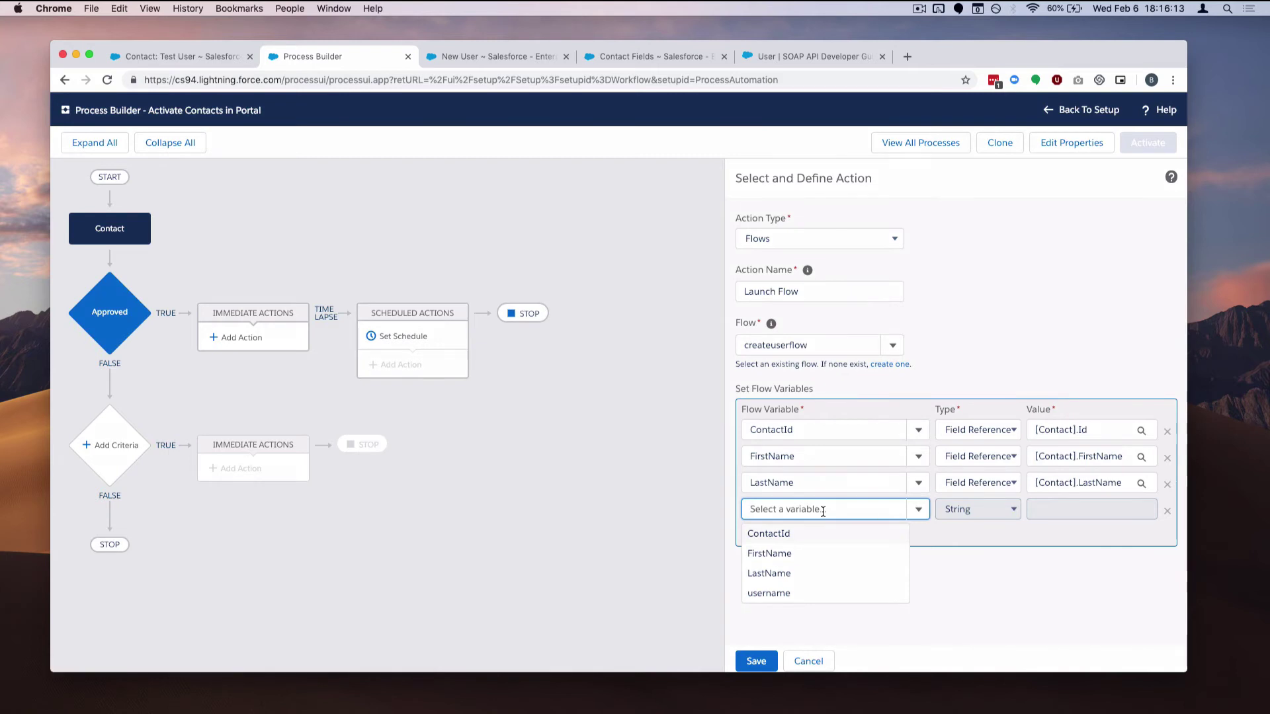
pyautogui.write('user')
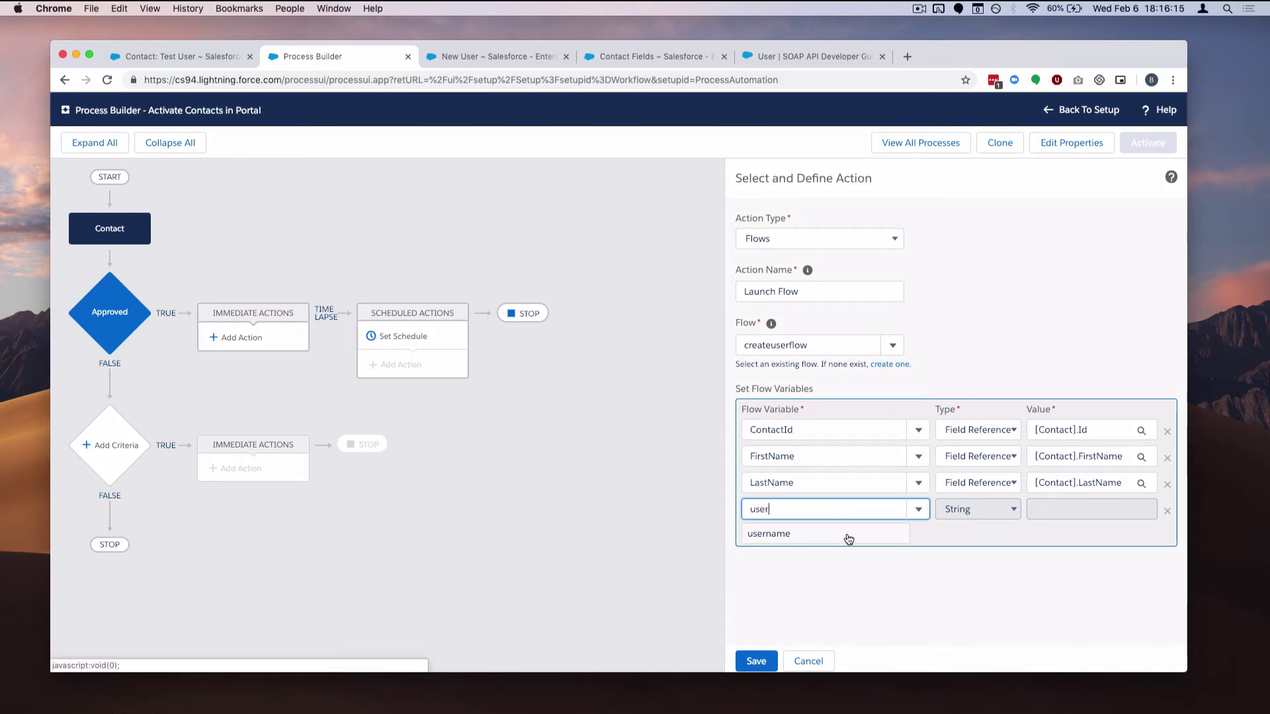
pyautogui.click(849, 539)
pyautogui.click(977, 509)
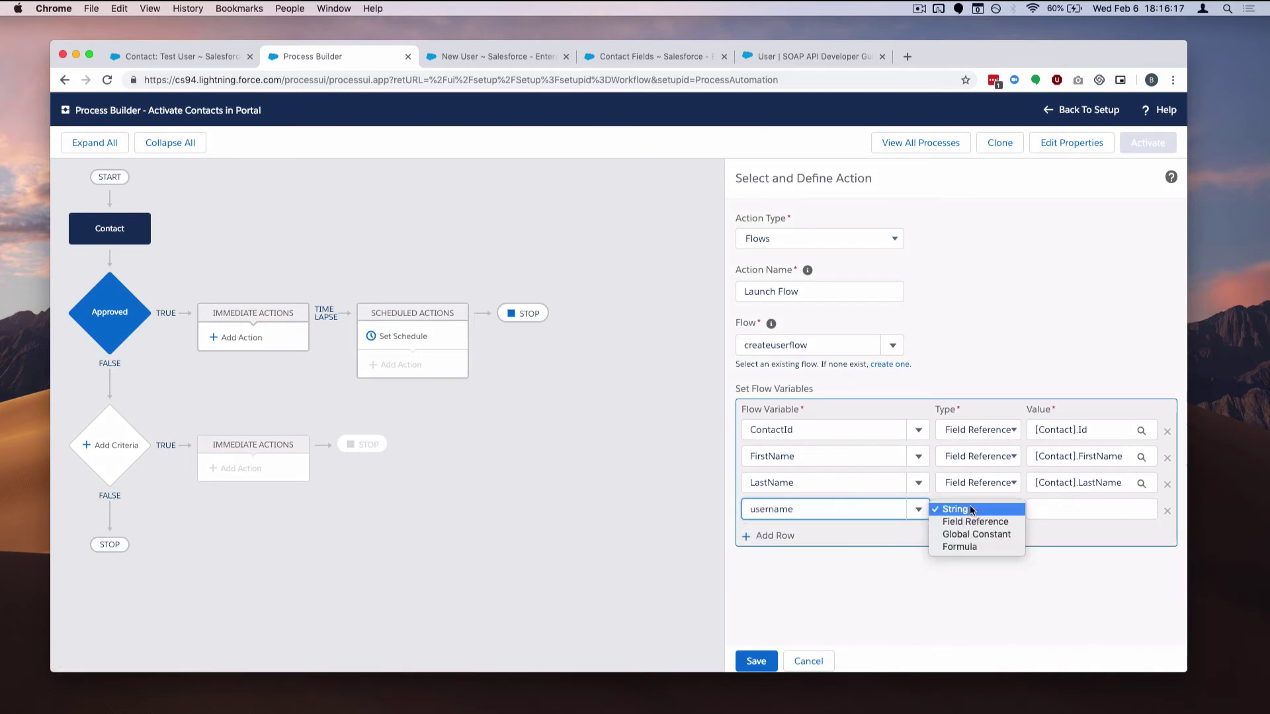
pyautogui.click(978, 521)
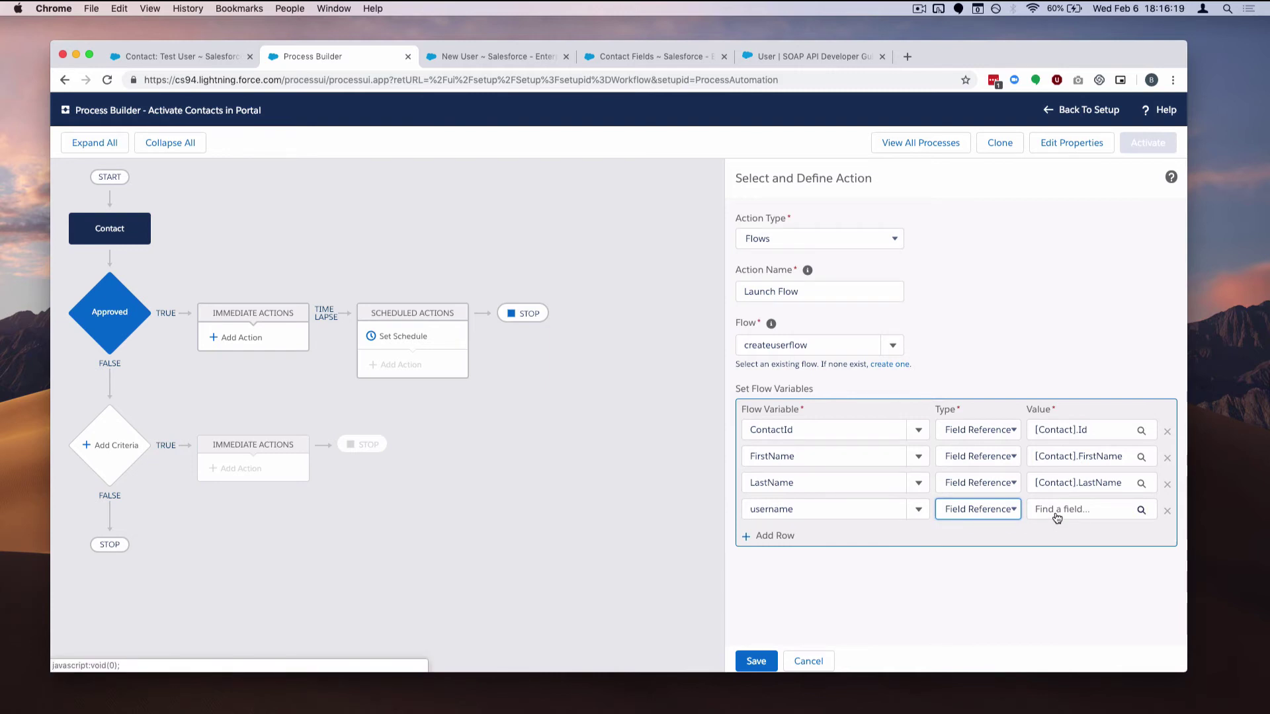
pyautogui.click(1057, 511)
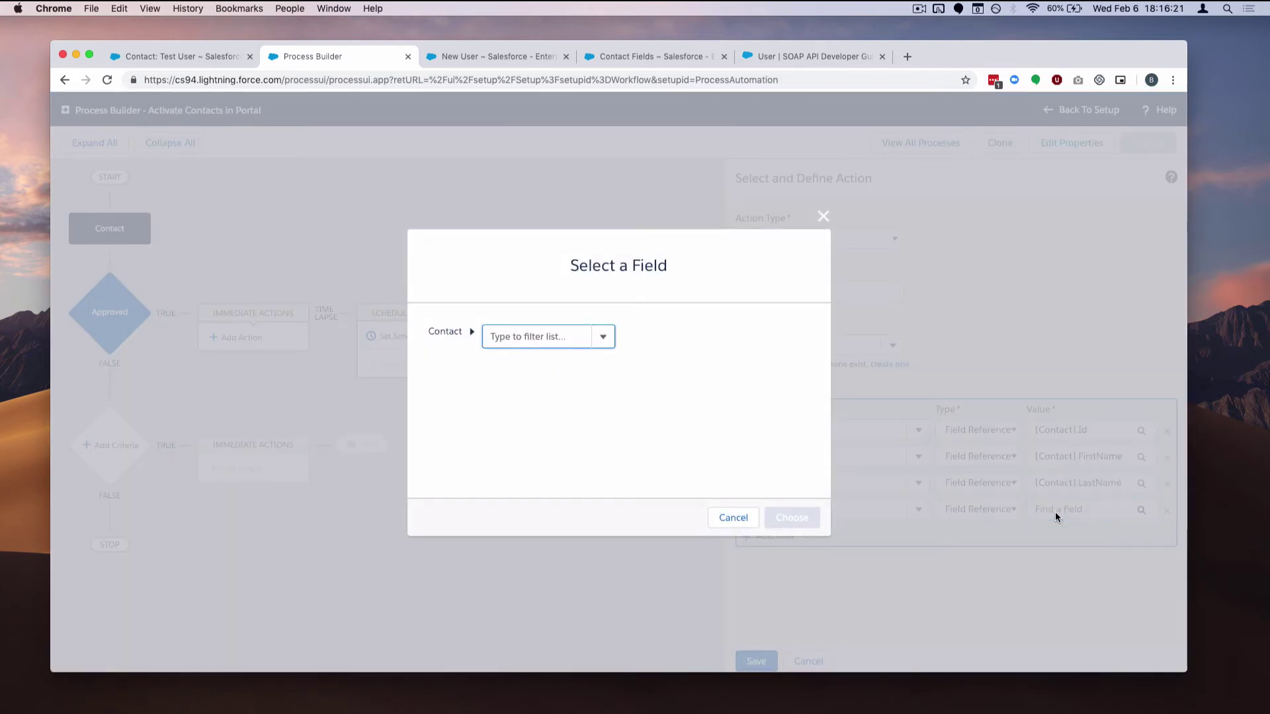
pyautogui.write('ema')
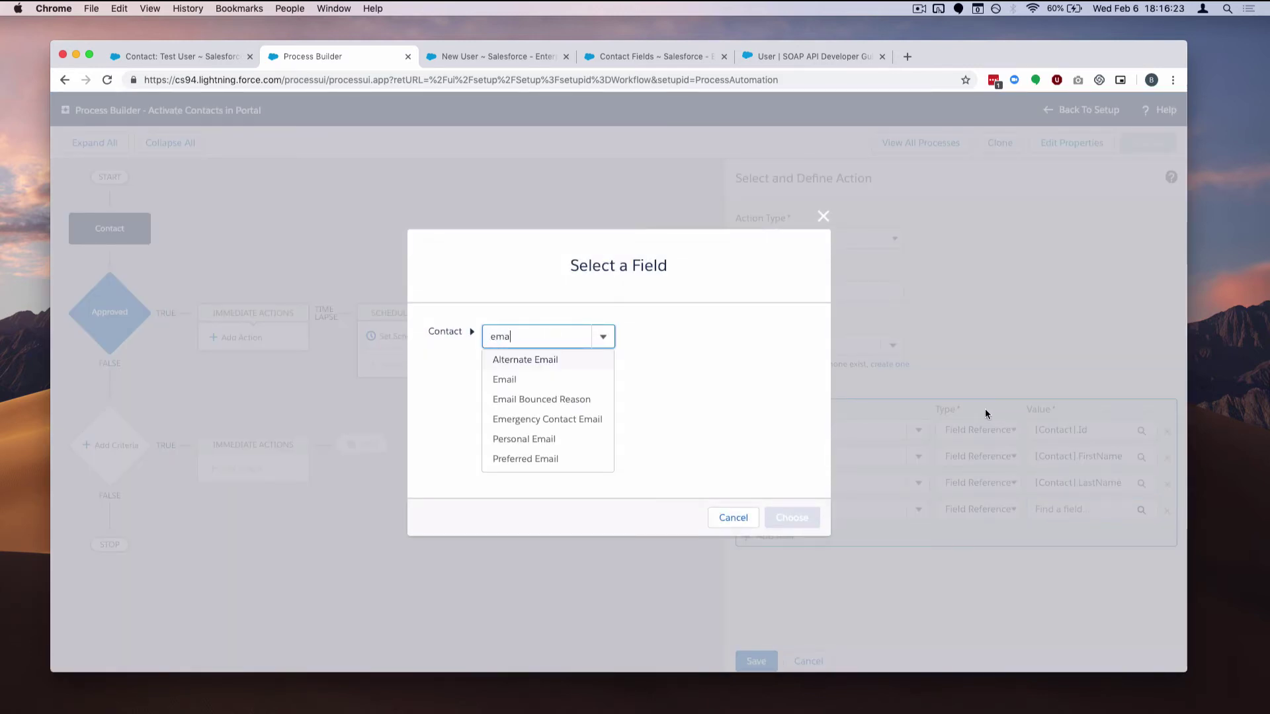
pyautogui.click(593, 379)
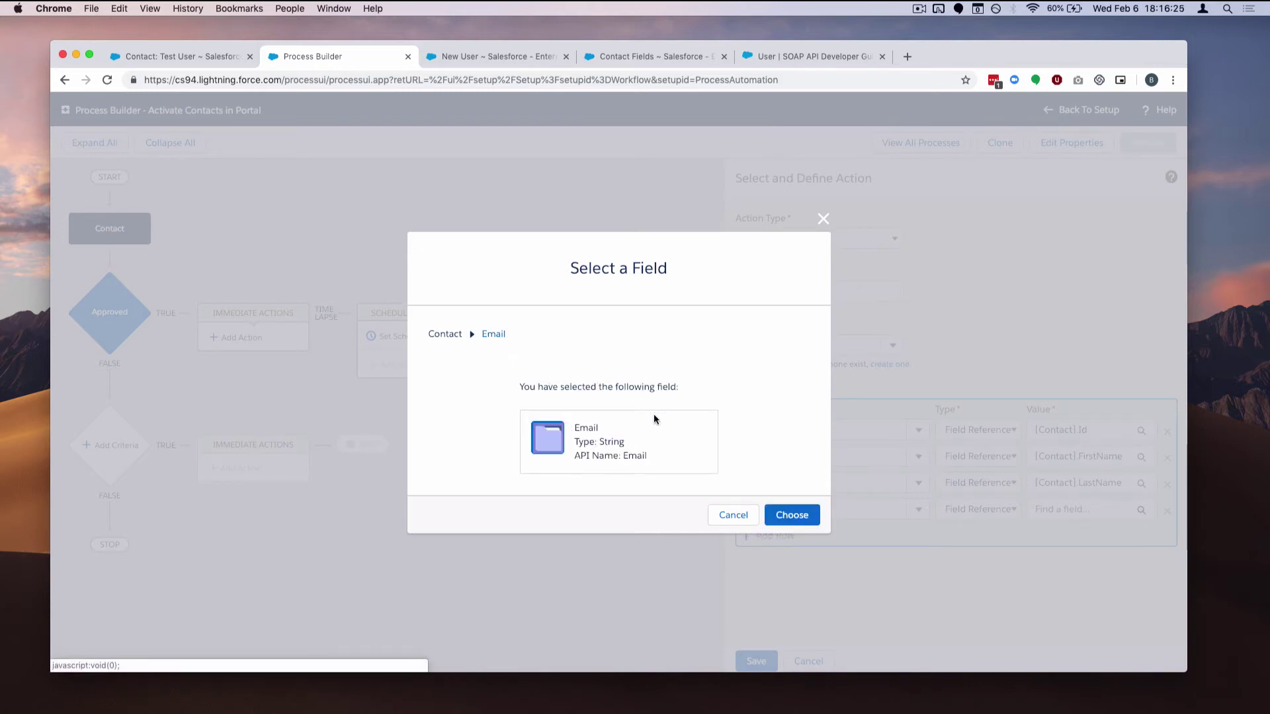
pyautogui.click(794, 516)
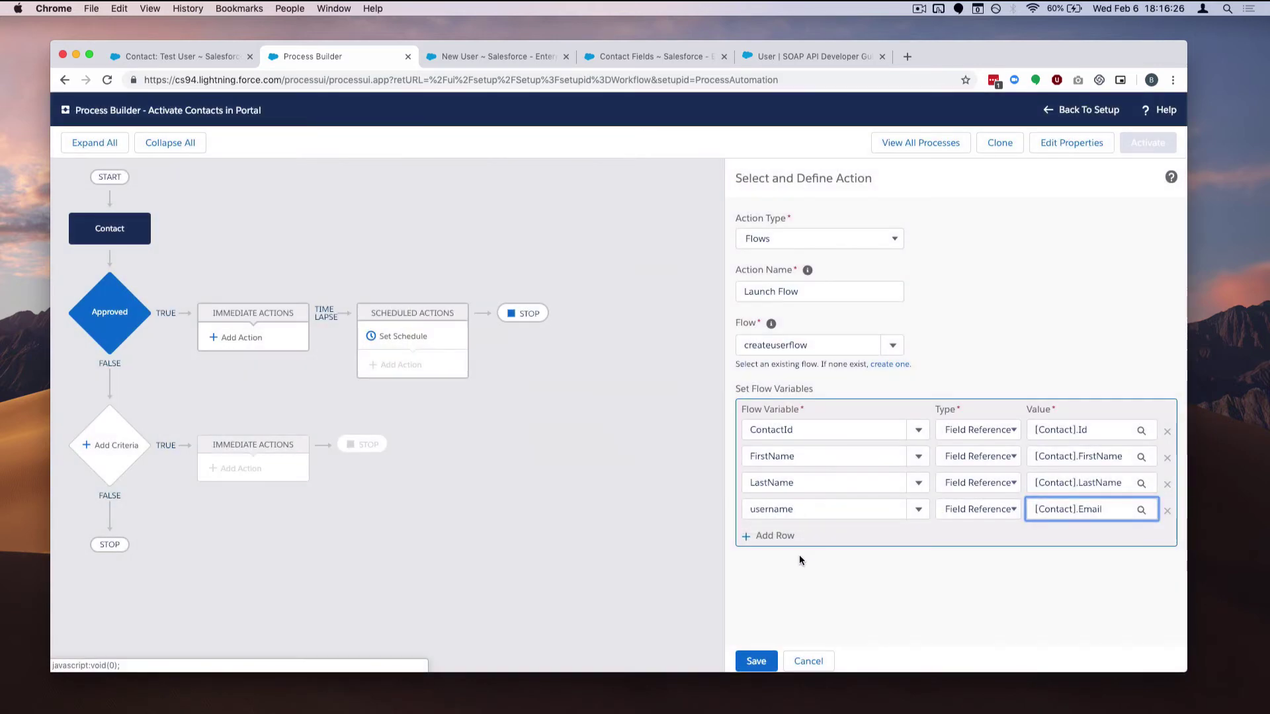
# Save the Launch Flow action and activate the Activate Contacts in Portal process
pyautogui.click(755, 661)
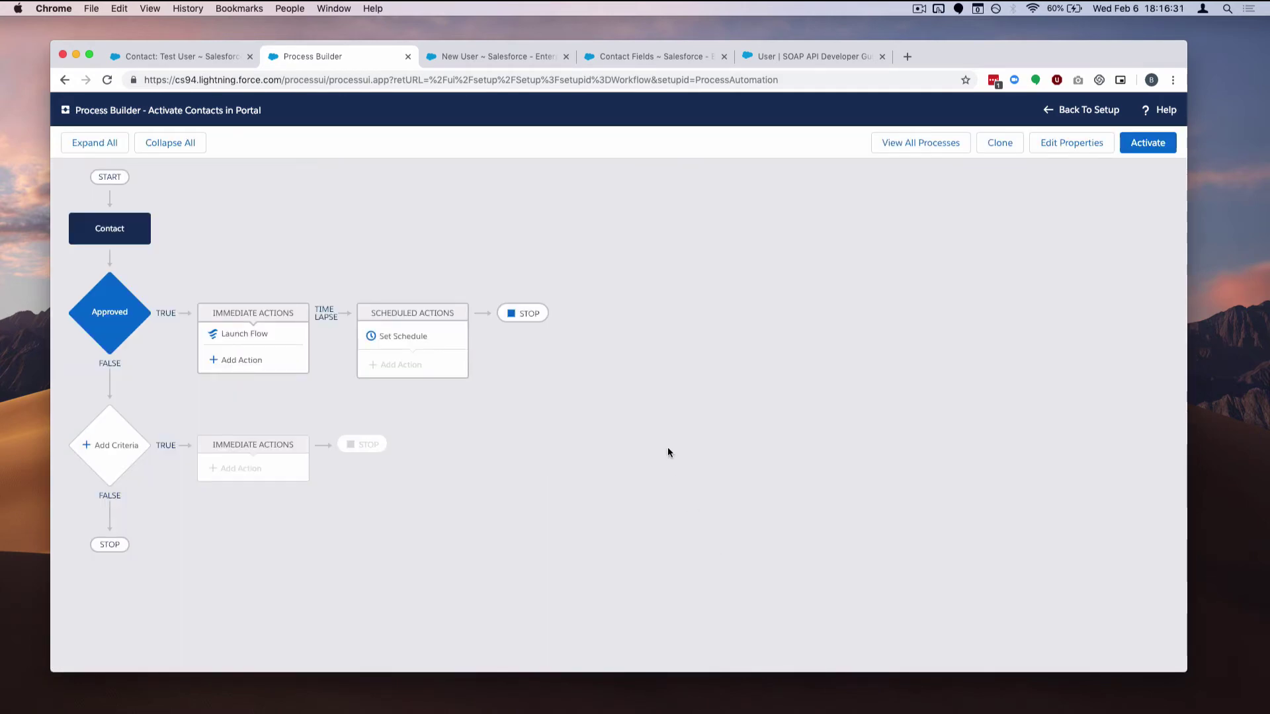
pyautogui.click(1130, 147)
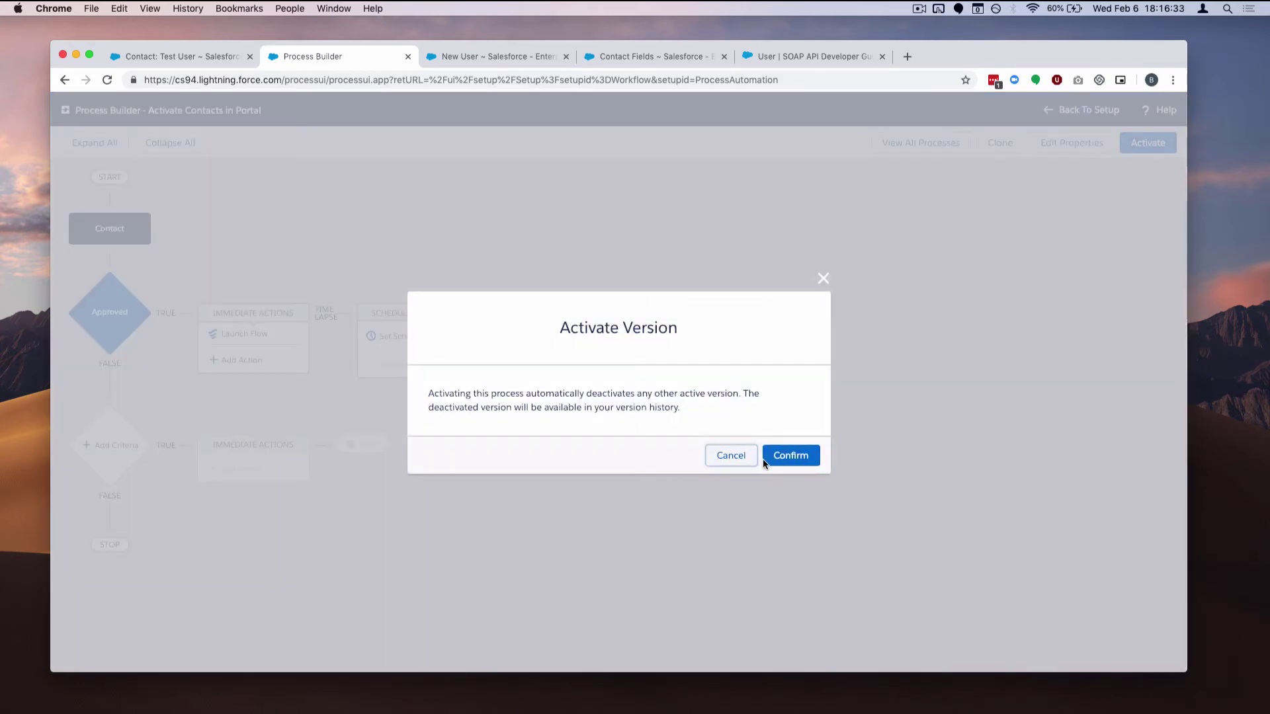
pyautogui.click(786, 457)
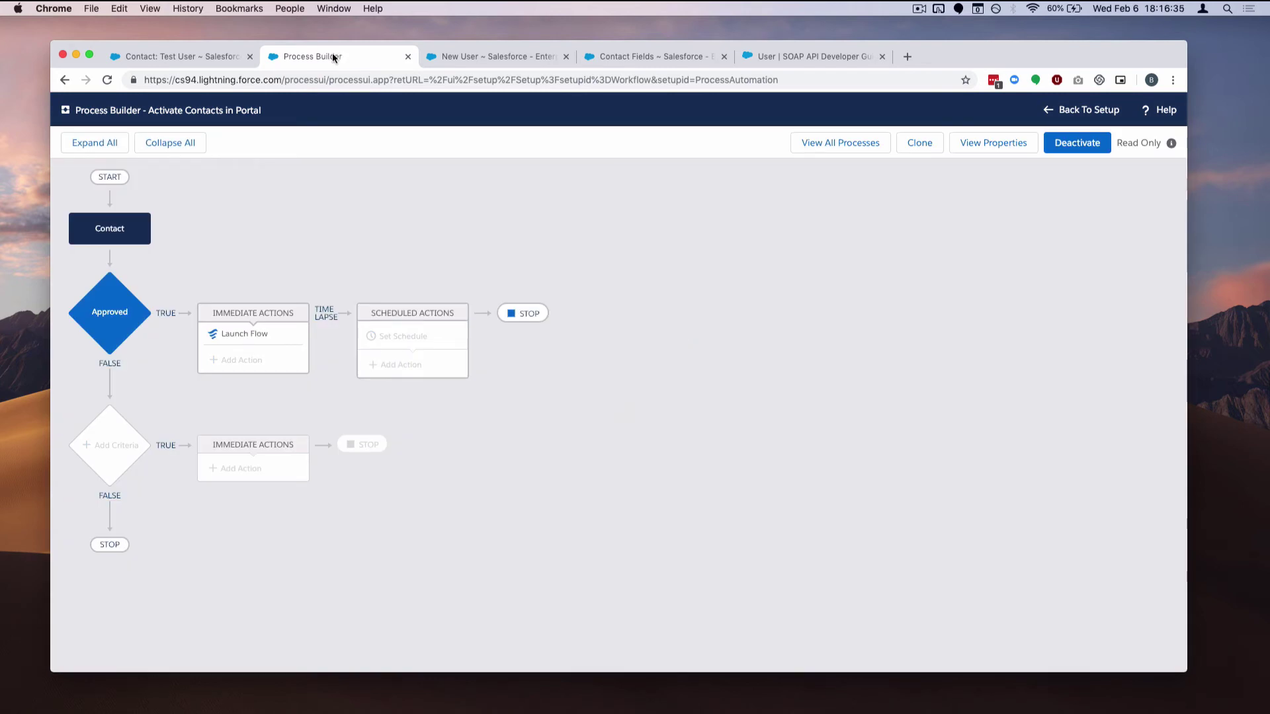
# On Test User's contact, try setting Volunteer Status Attended and Attended Approved – PORTAL ACCESS, then discard the edits
pyautogui.click(157, 60)
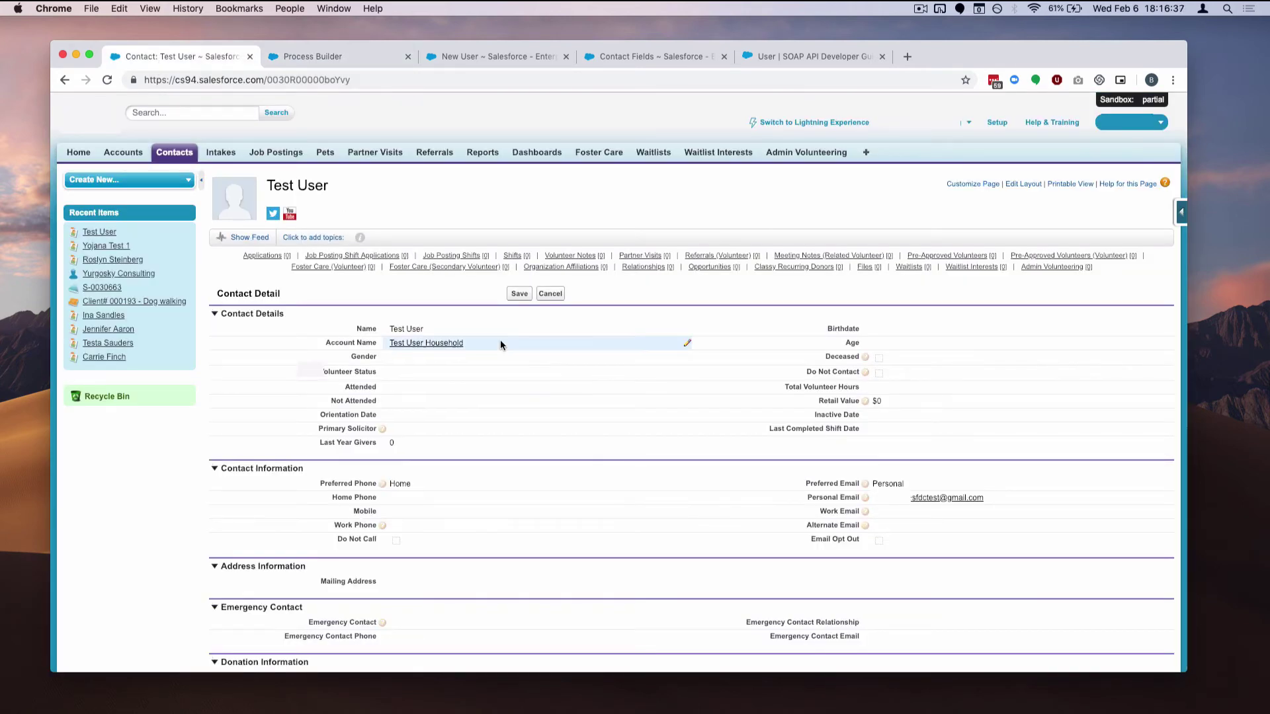
pyautogui.doubleClick(407, 373)
pyautogui.click(639, 245)
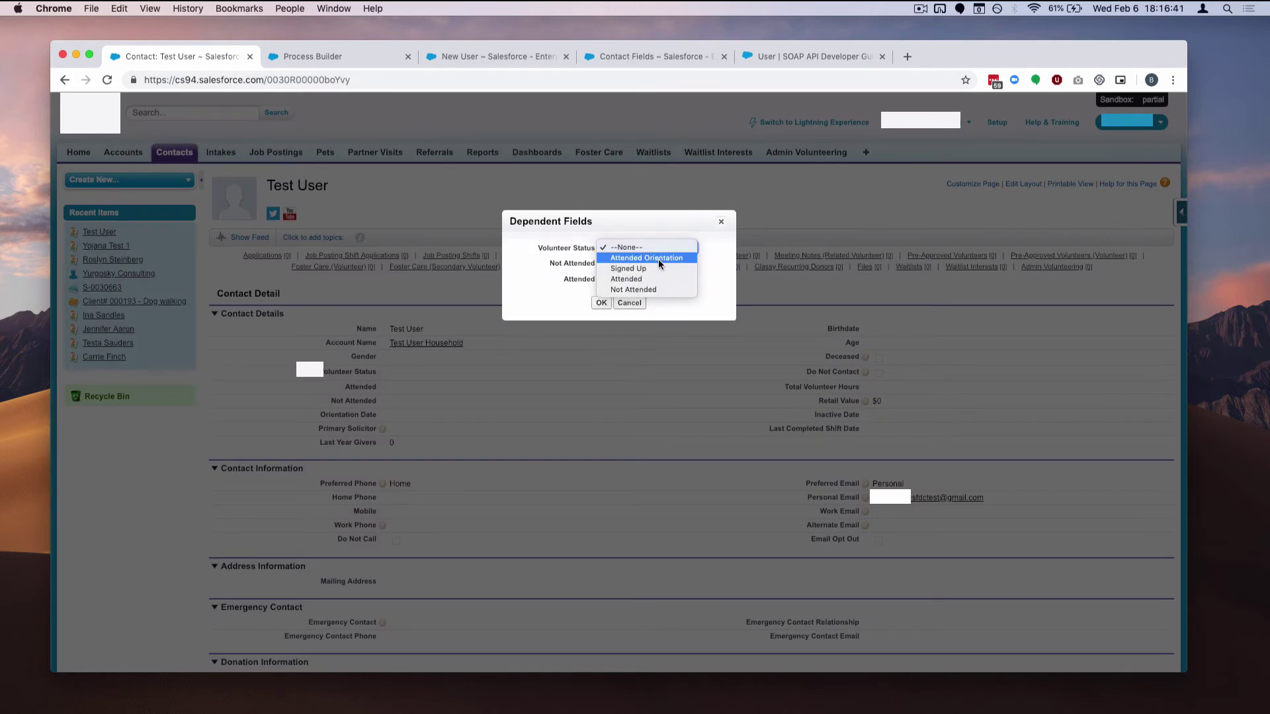
pyautogui.click(667, 280)
pyautogui.click(645, 295)
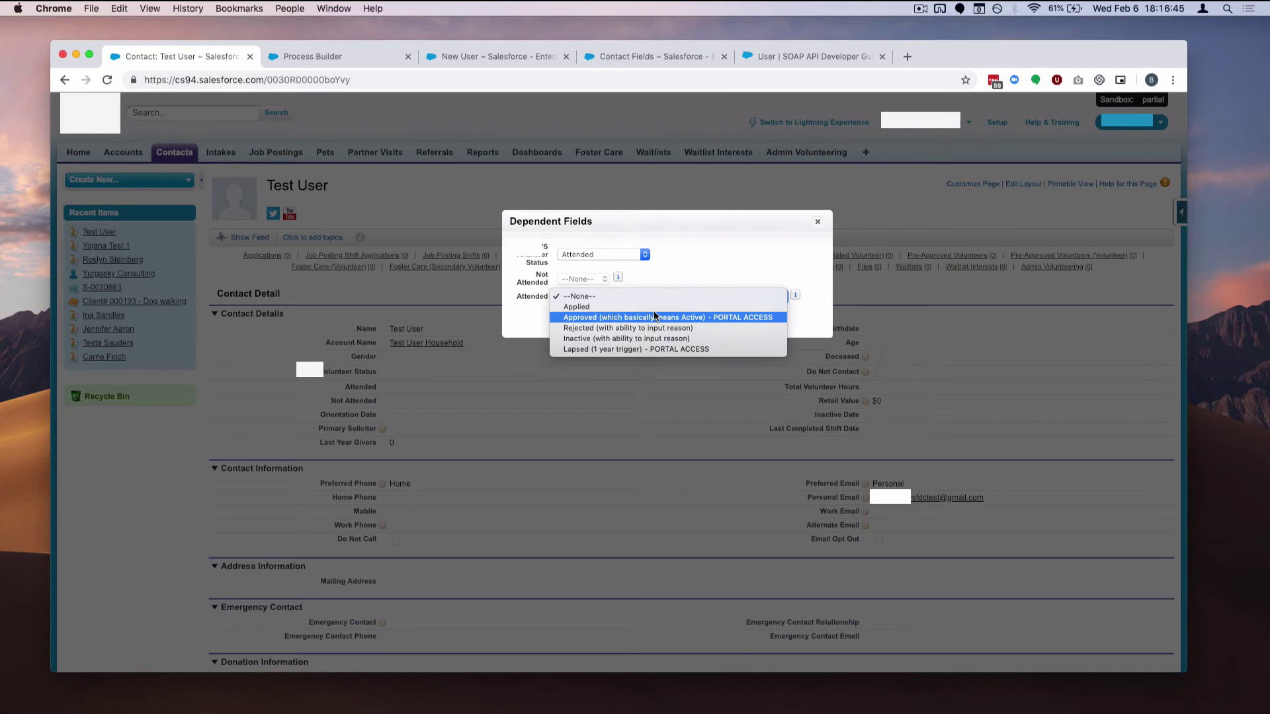
pyautogui.click(655, 317)
pyautogui.click(640, 316)
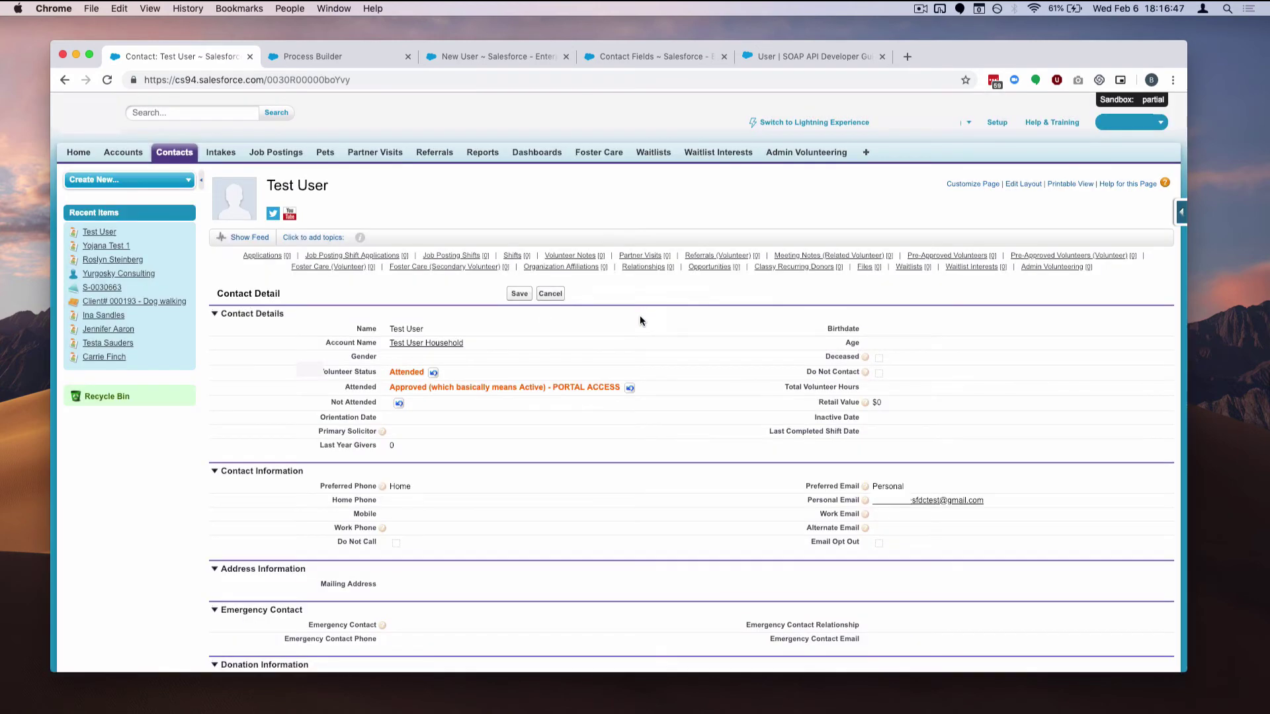
pyautogui.click(555, 295)
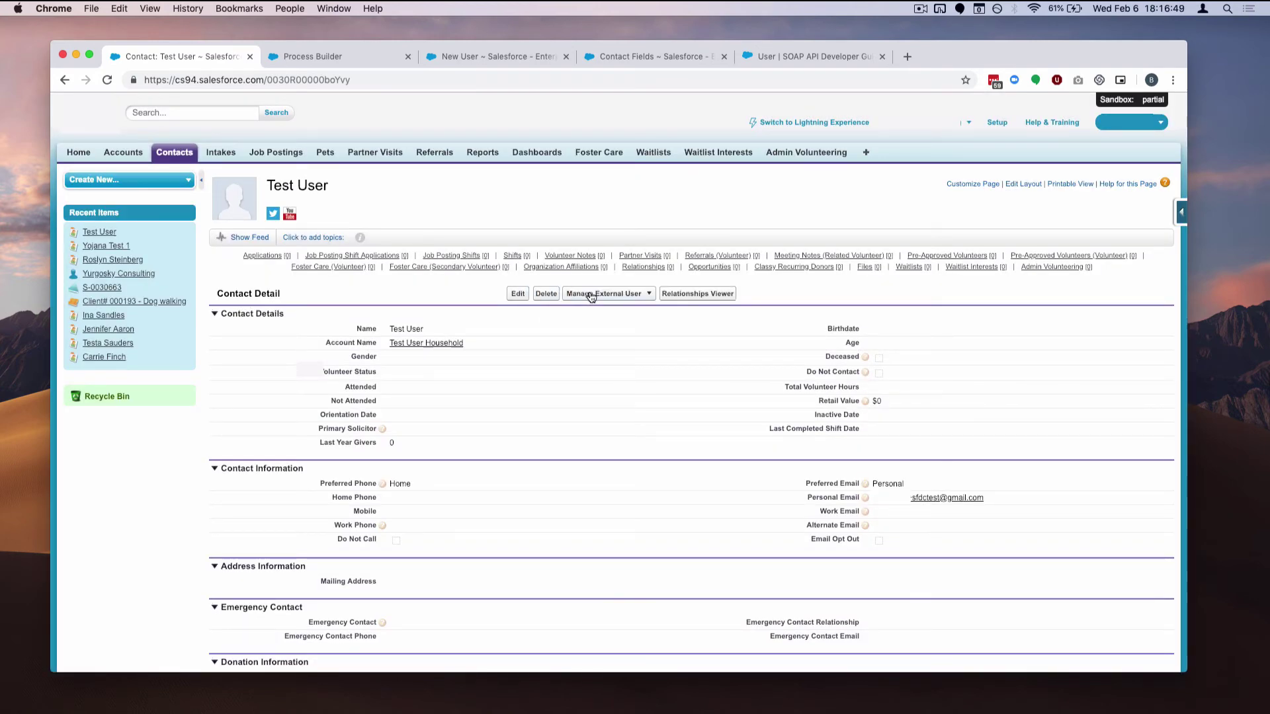
pyautogui.click(591, 296)
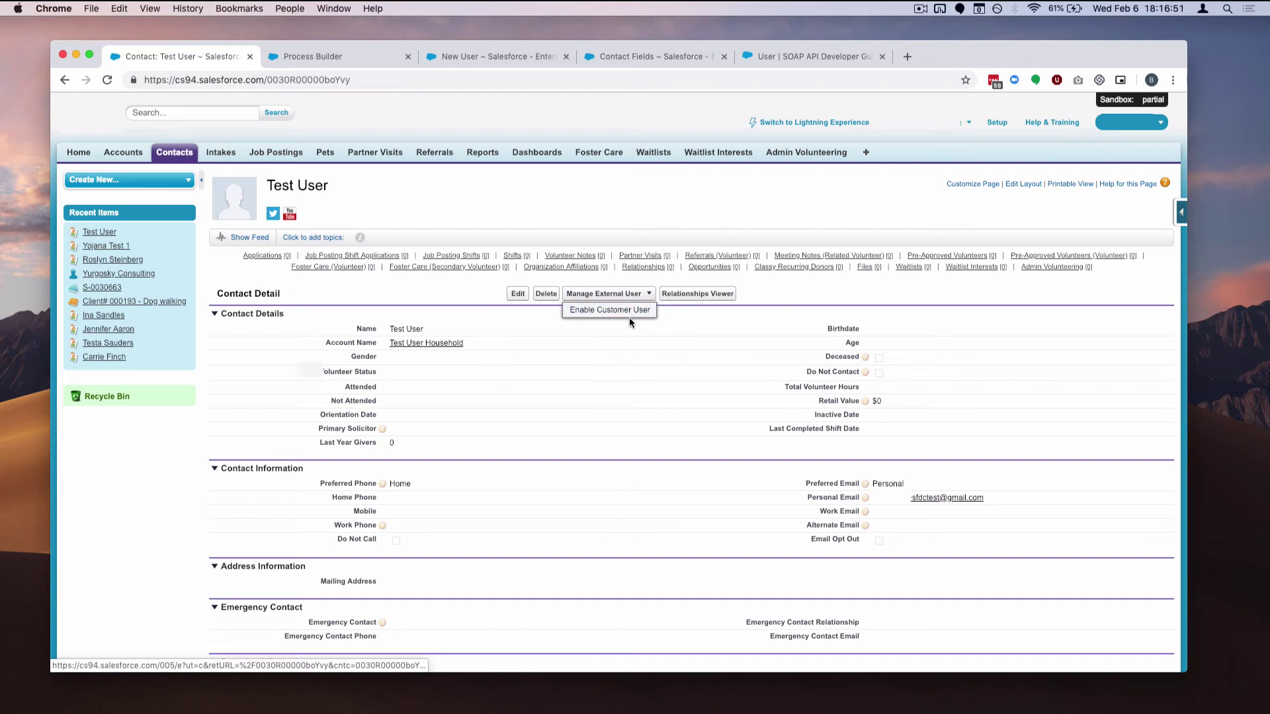
# Set Volunteer Status to Attended and Attended to Approved – PORTAL ACCESS, then save the contact
pyautogui.doubleClick(434, 374)
pyautogui.click(632, 249)
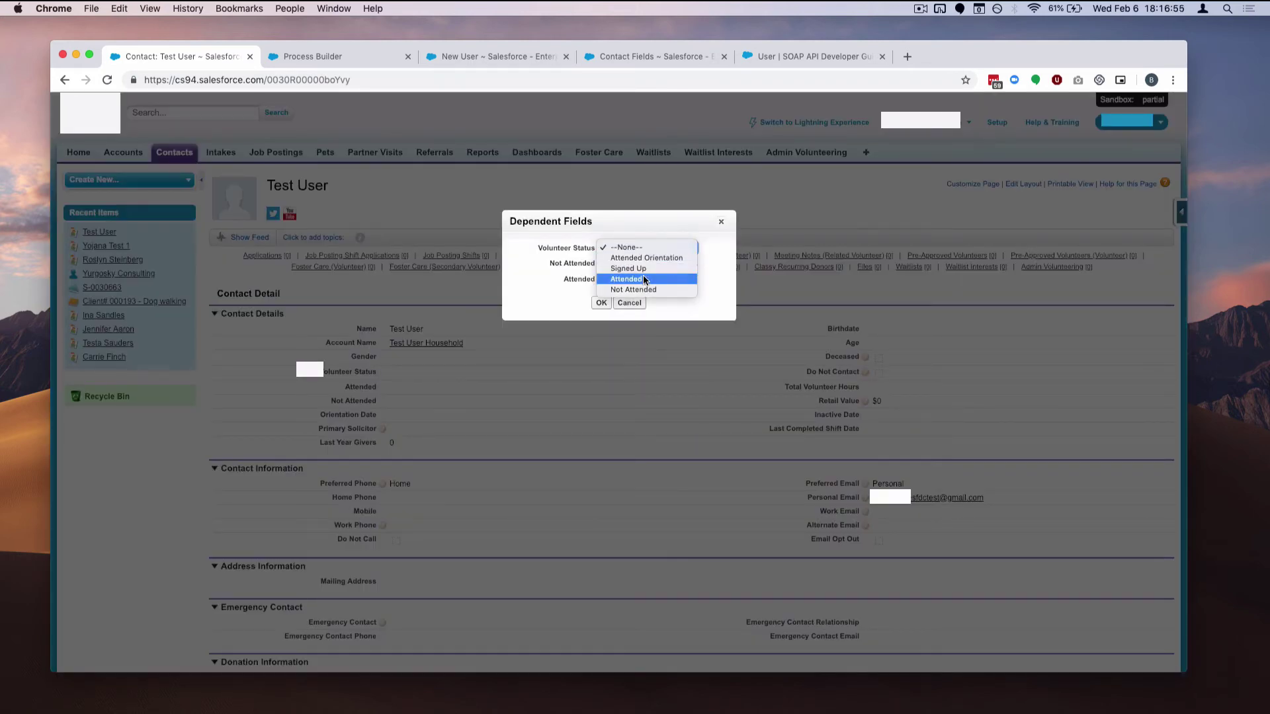
pyautogui.click(638, 276)
pyautogui.click(634, 297)
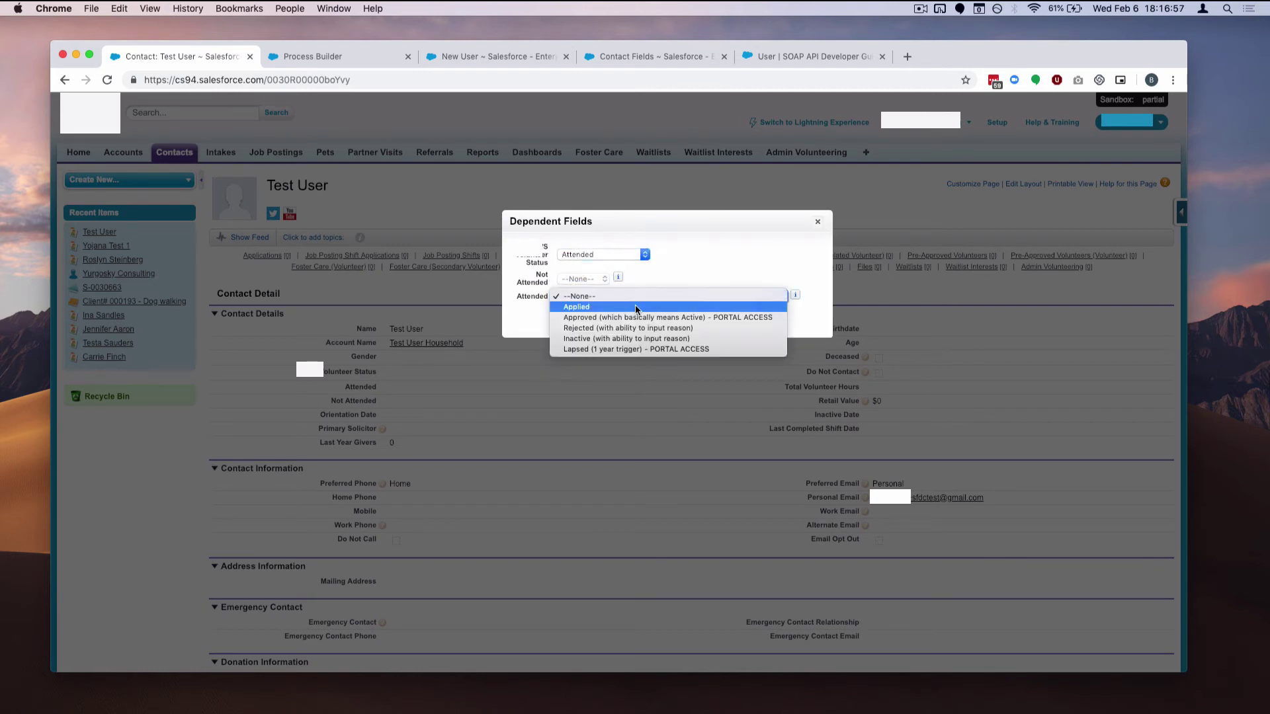
pyautogui.click(647, 319)
pyautogui.click(648, 320)
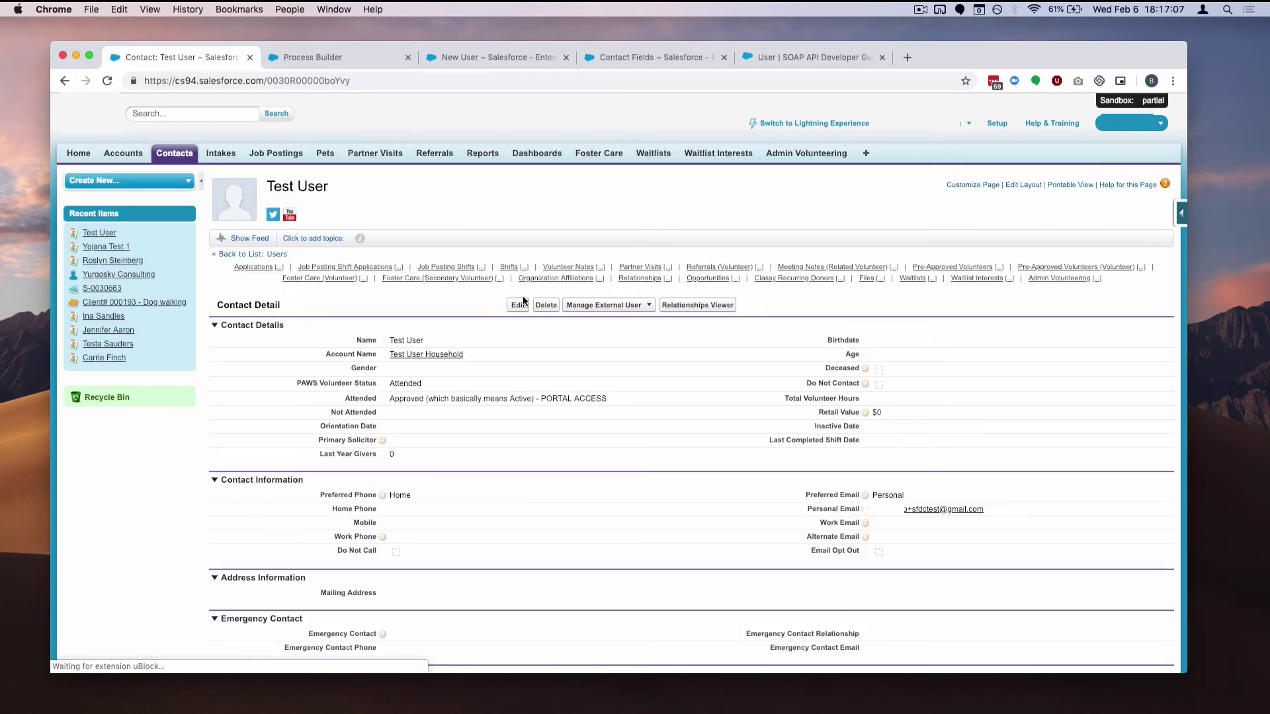
# Cancel the blank New User form and confirm Test User is an active Customer Community Login User
pyautogui.click(603, 309)
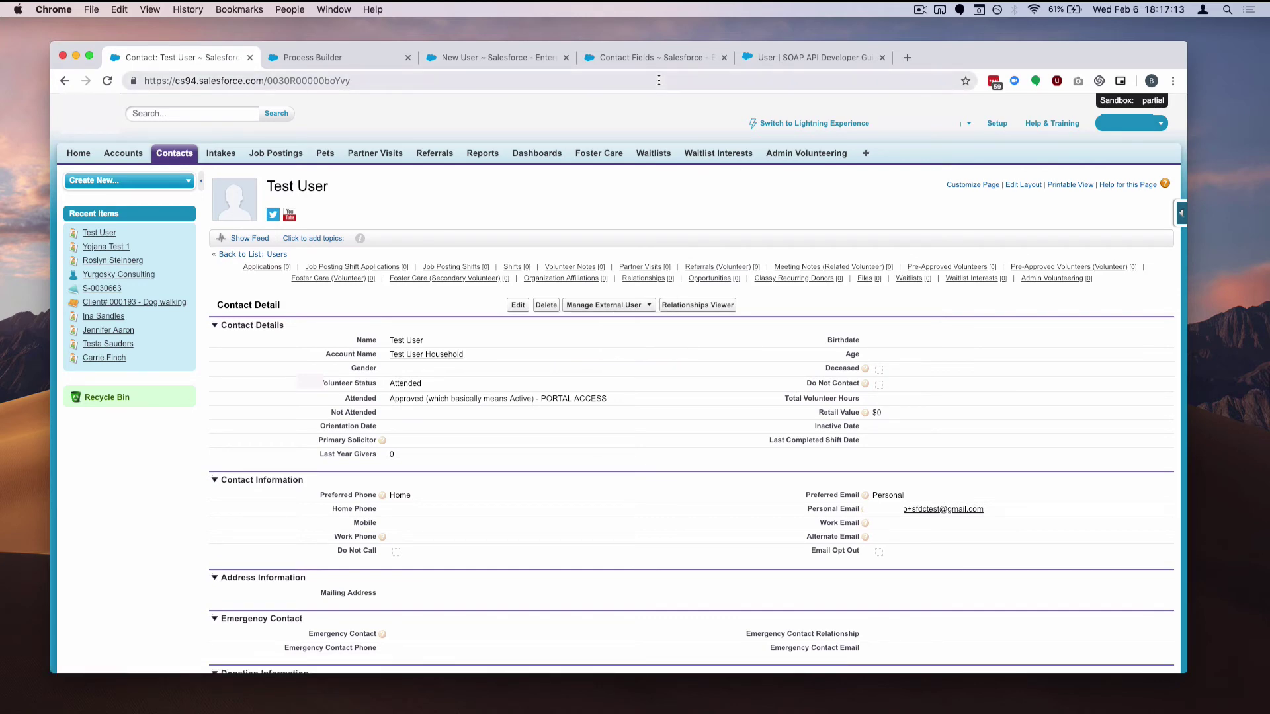
pyautogui.click(526, 61)
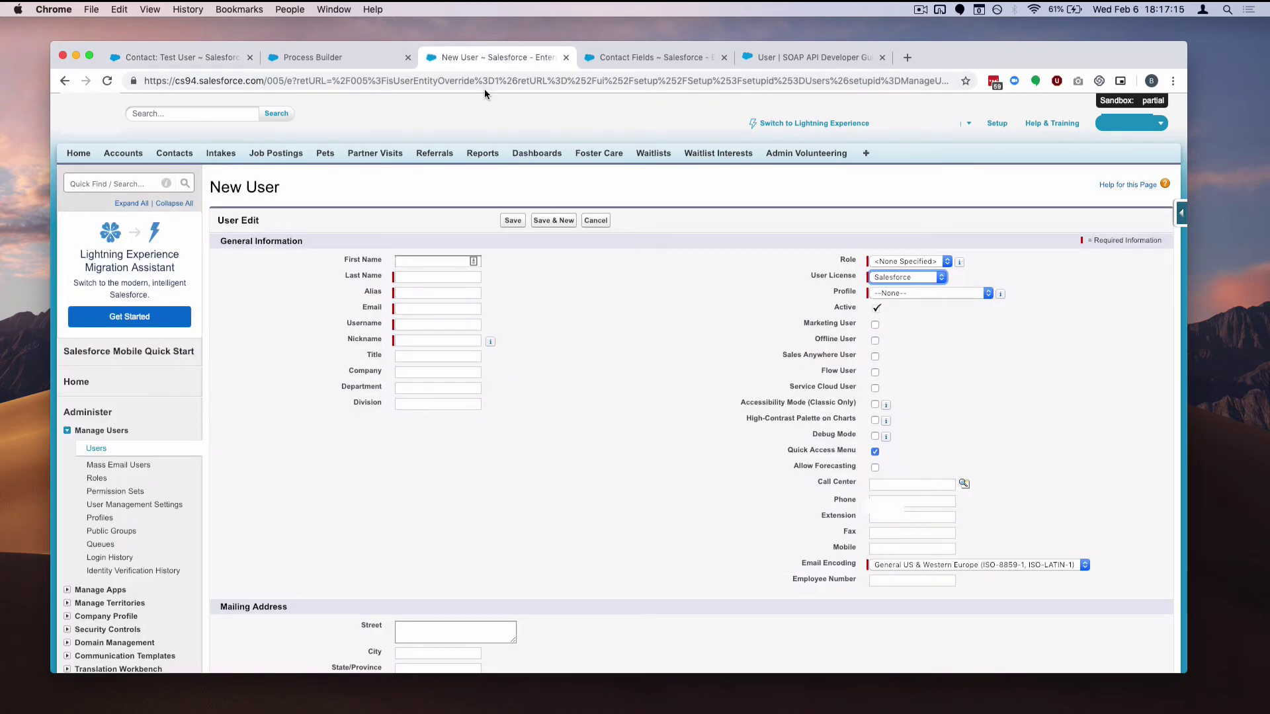
pyautogui.click(595, 221)
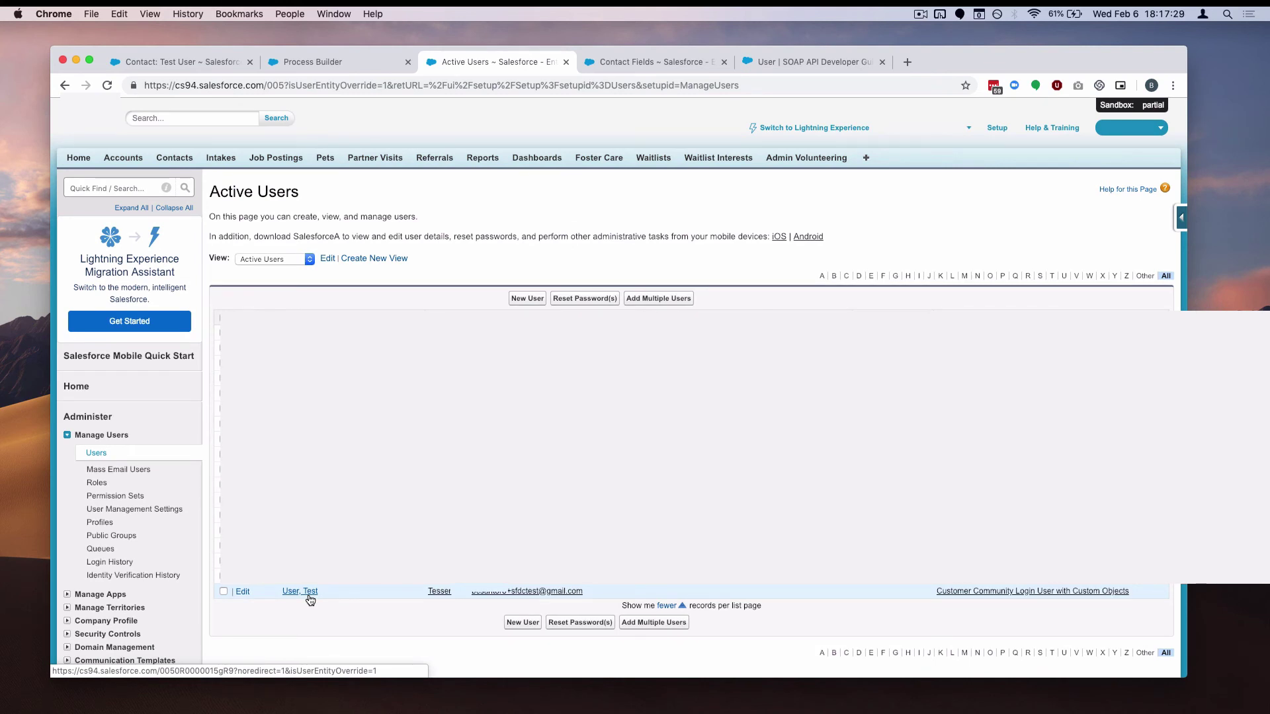
pyautogui.click(346, 62)
pyautogui.click(202, 66)
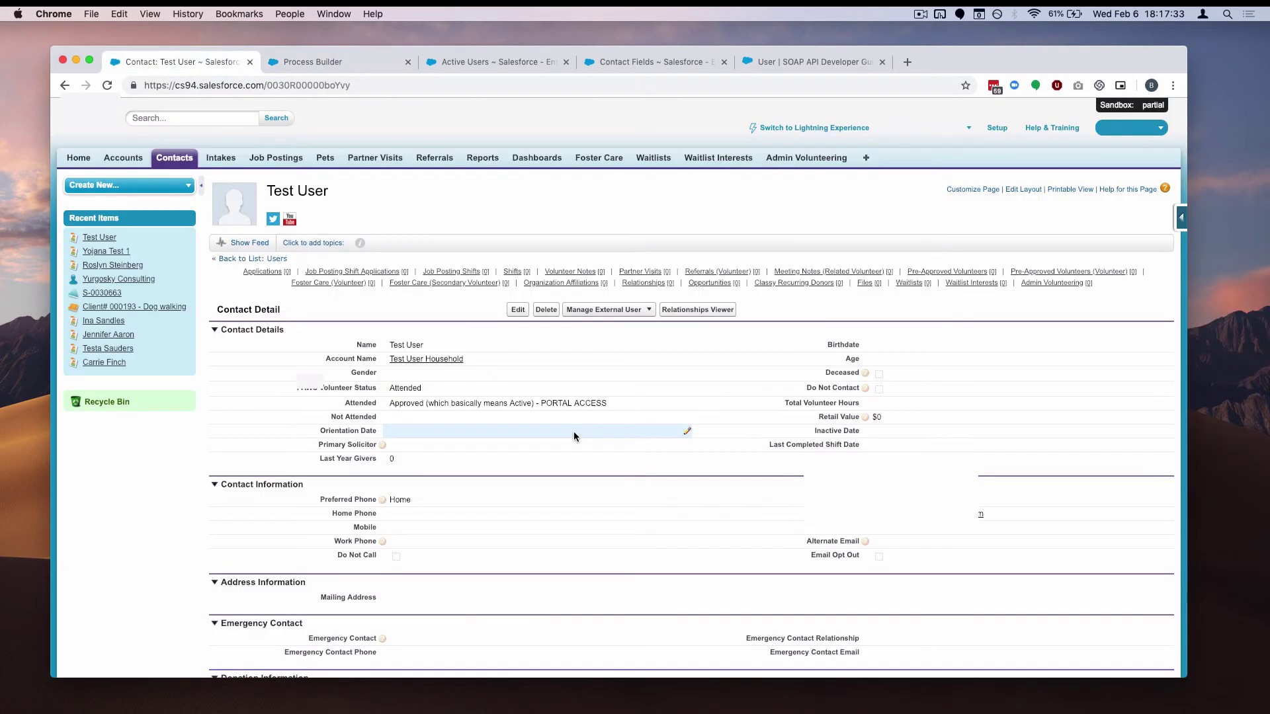
pyautogui.scroll(-1, 573, 434)
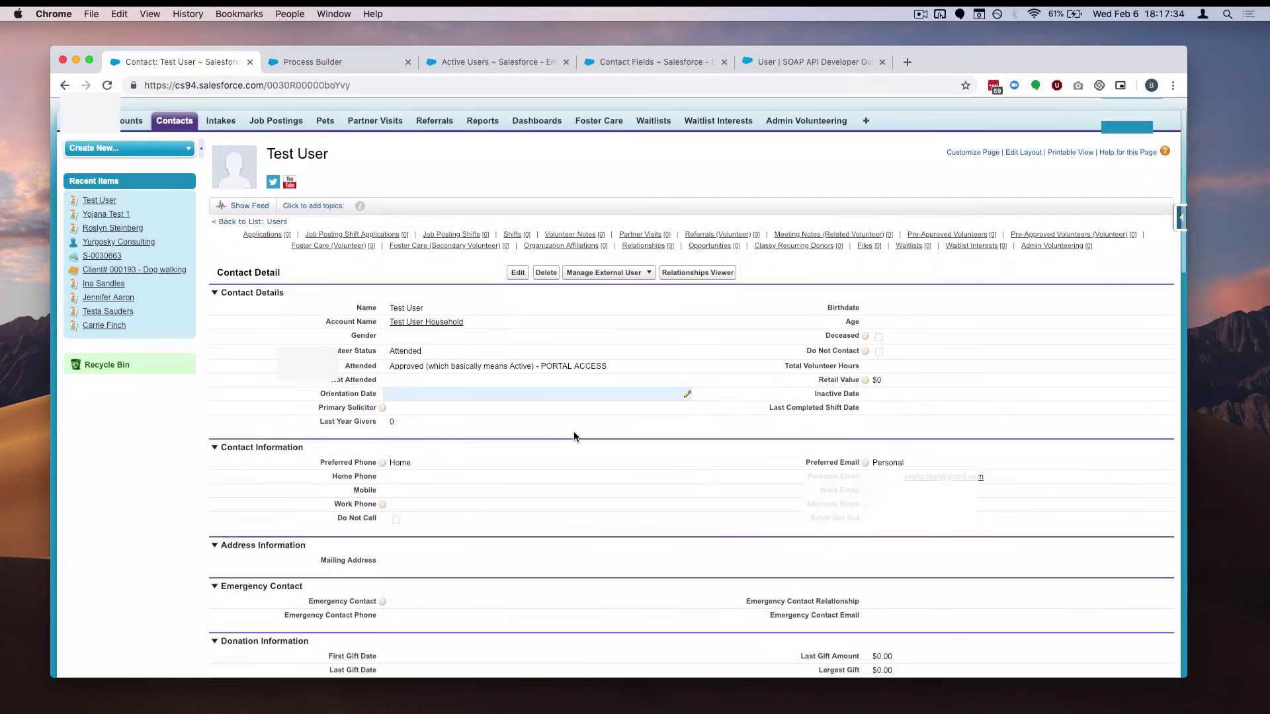
pyautogui.doubleClick(972, 476)
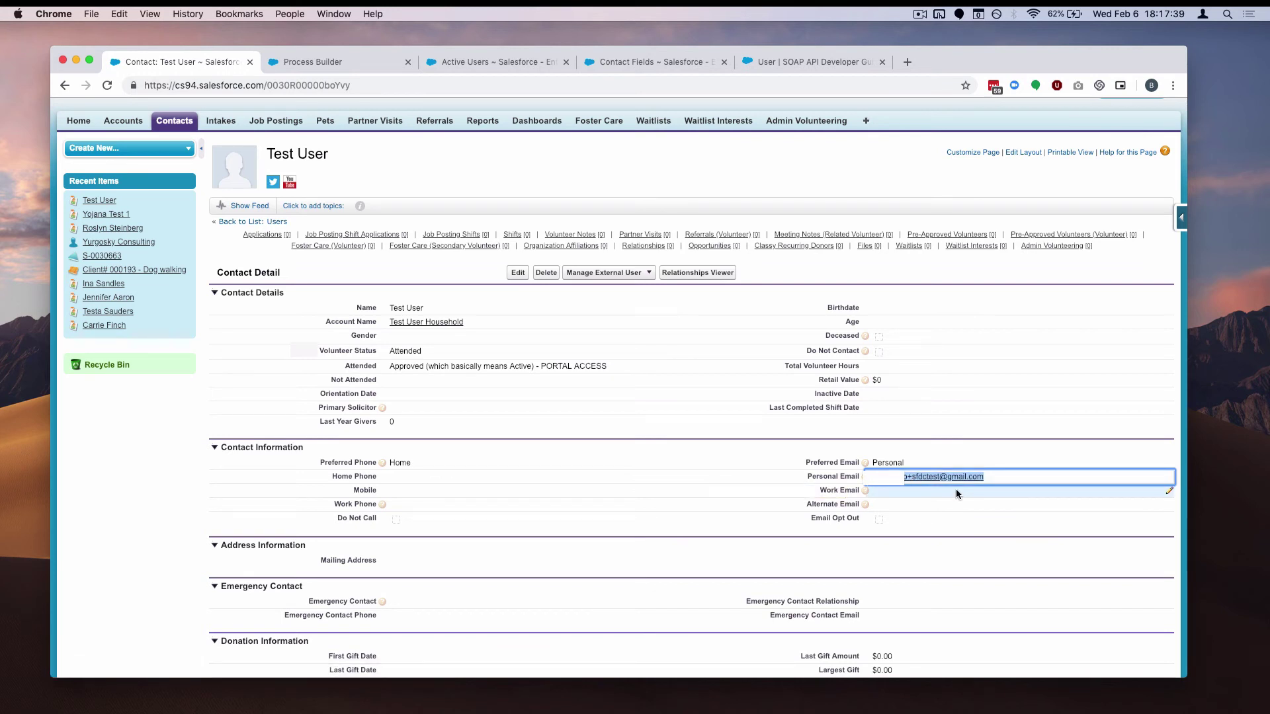
pyautogui.click(967, 193)
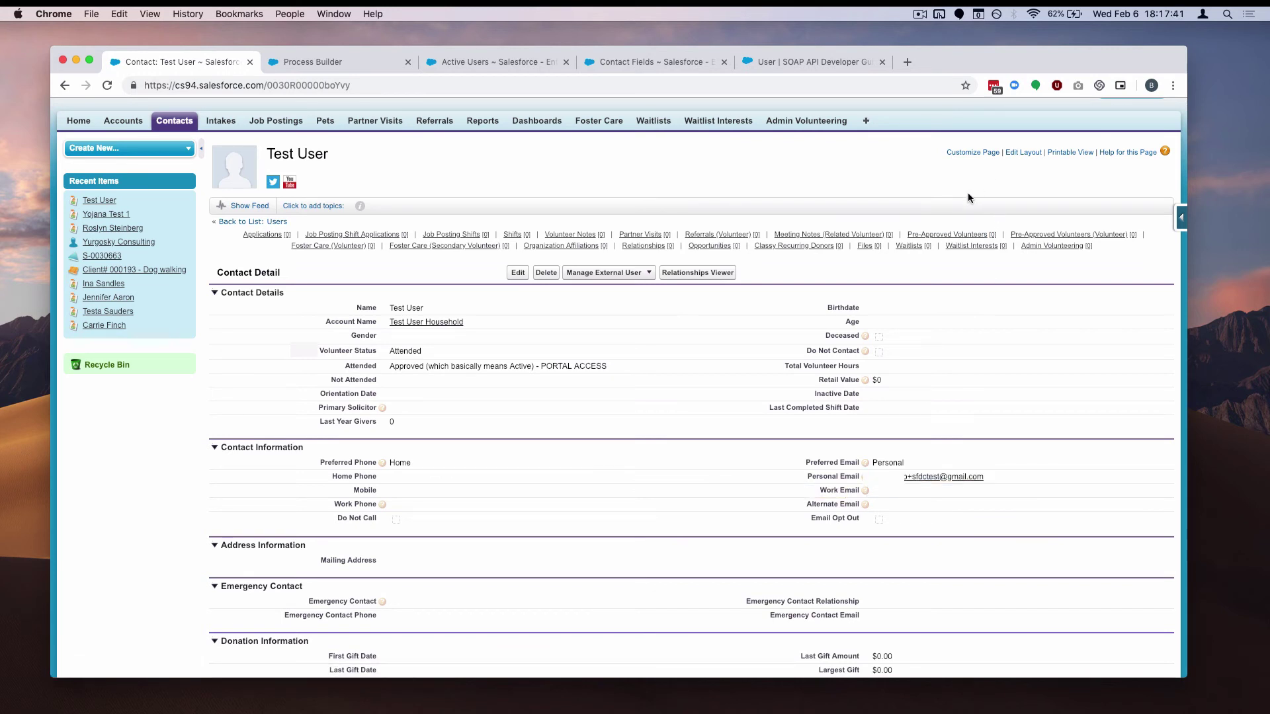